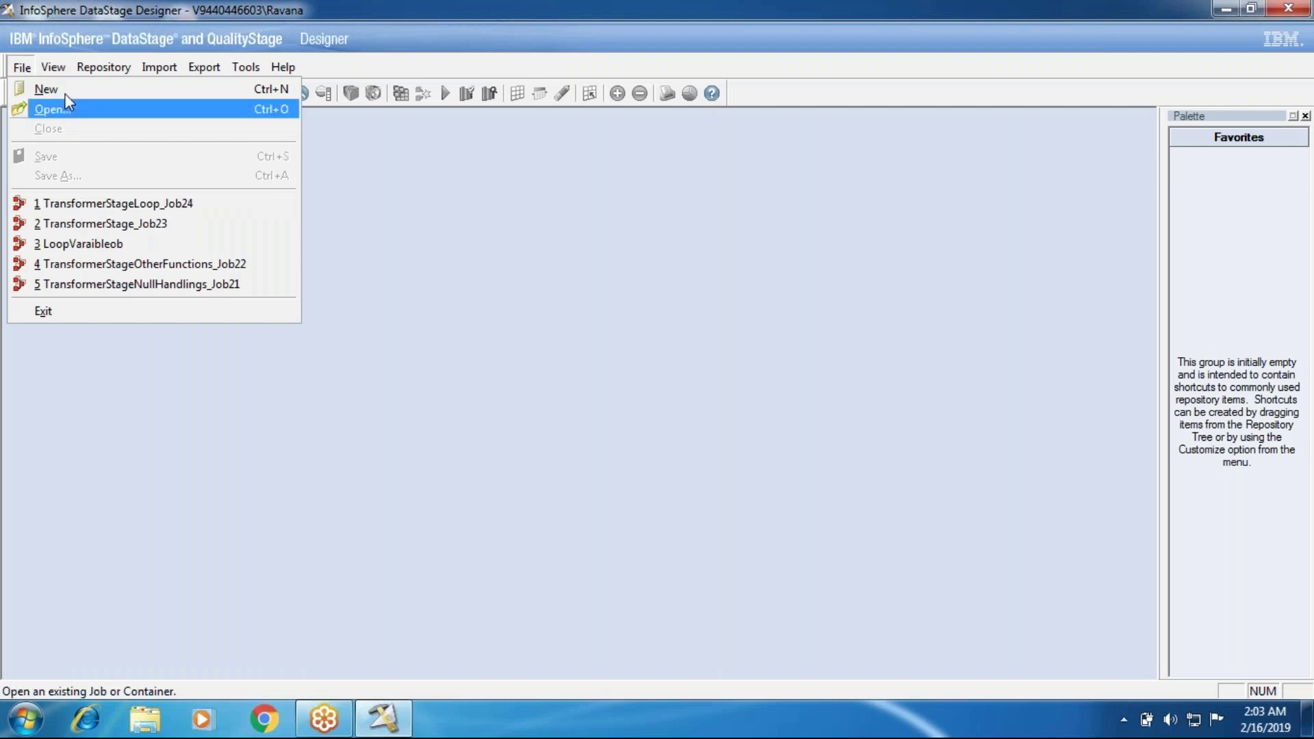
- Create a new parallel job
left_click(63, 91)
left_click(638, 243)
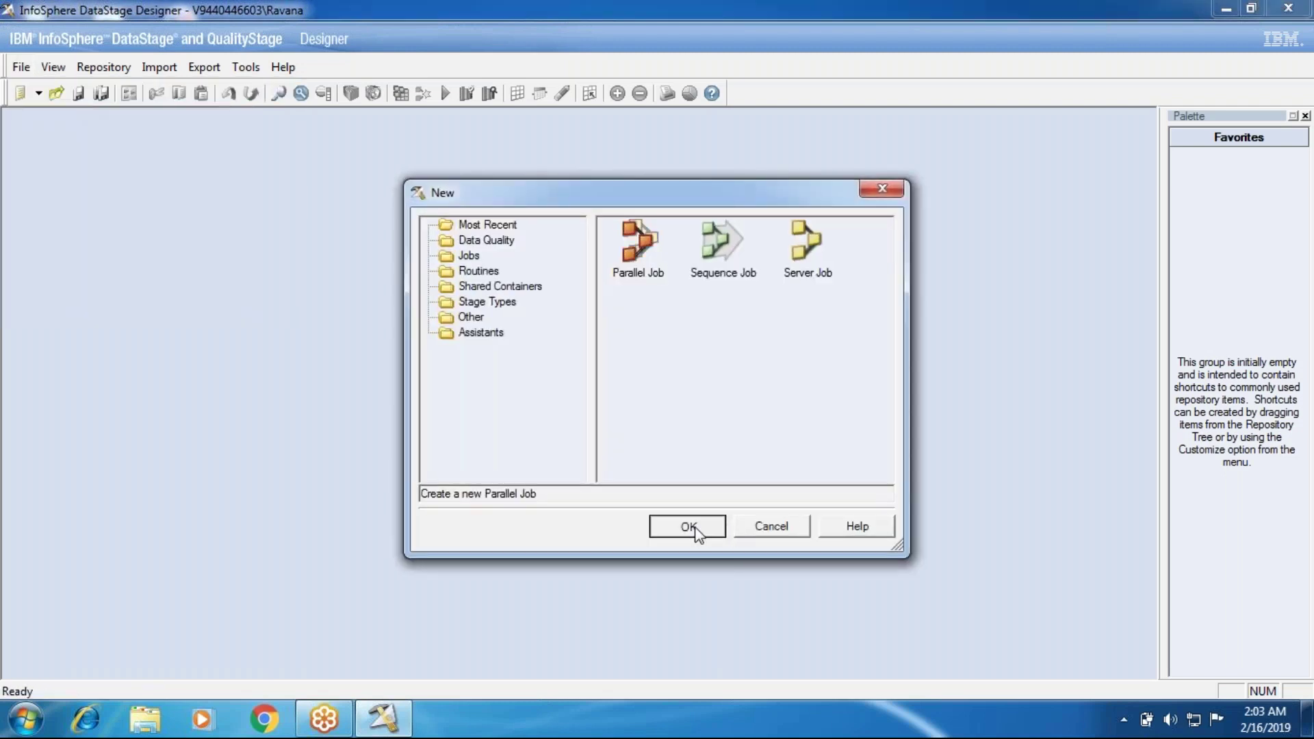
left_click(691, 526)
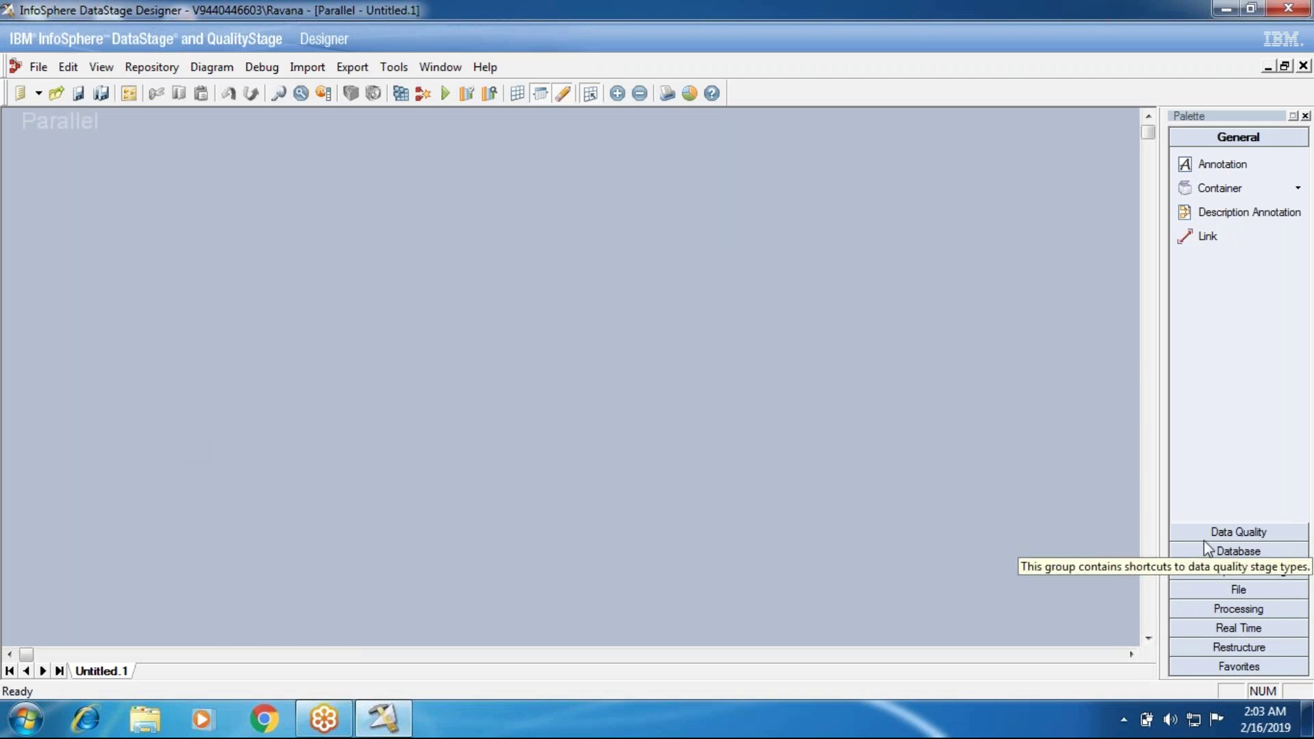
- Find the Change Capture stage among the processing stages and place it on the job canvas
left_click(1233, 608)
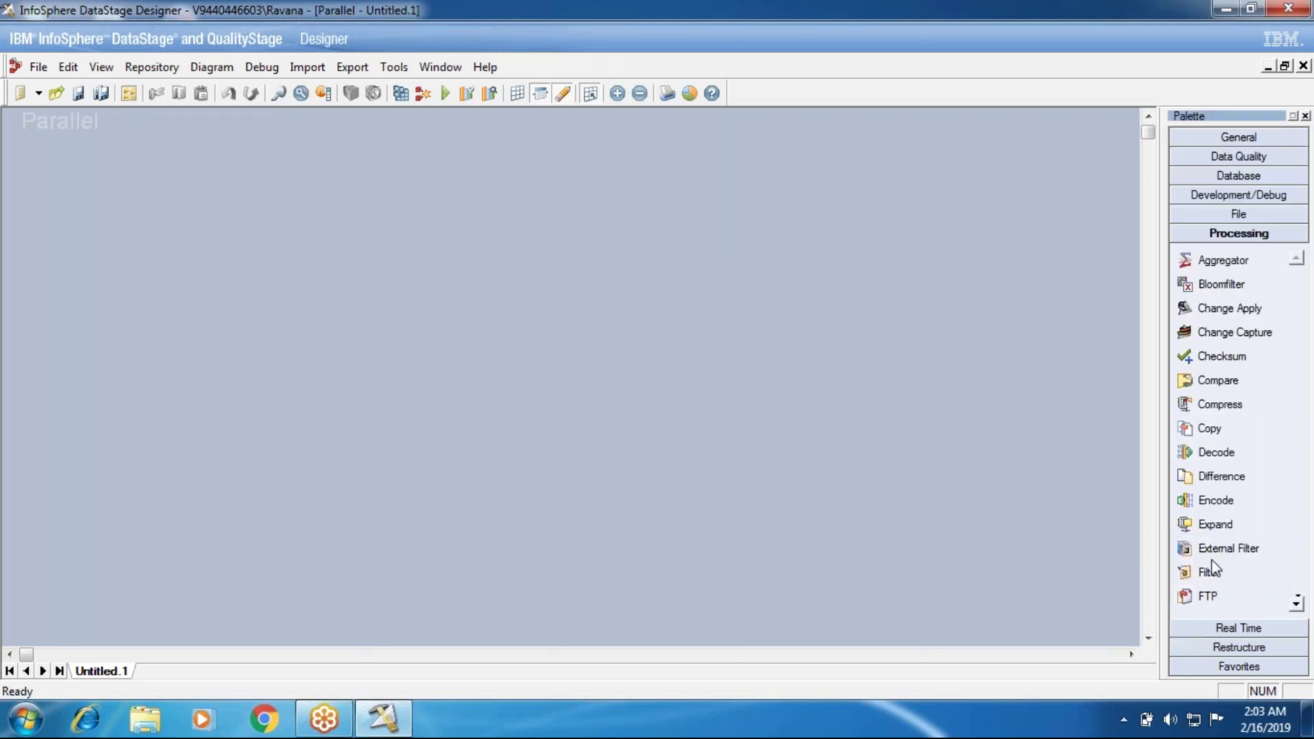
scroll(1214, 522, "down", 4)
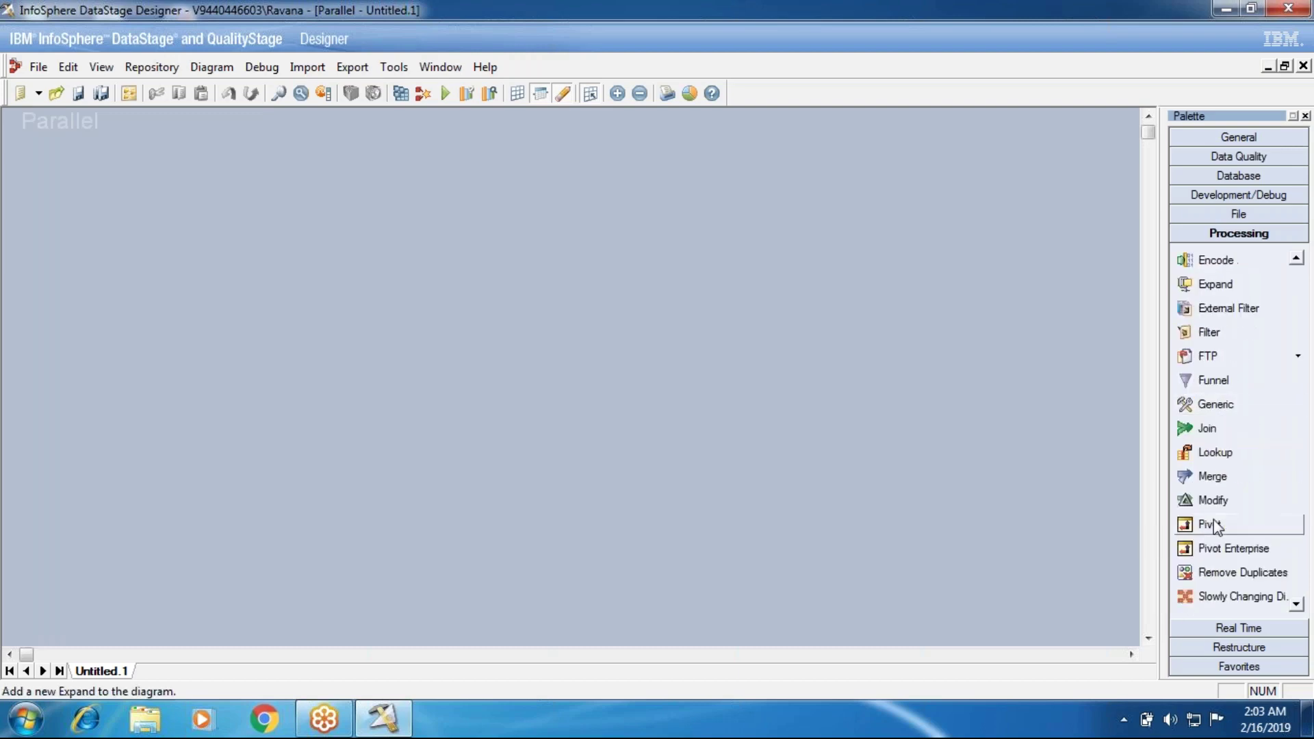
scroll(1214, 525, "down", 1)
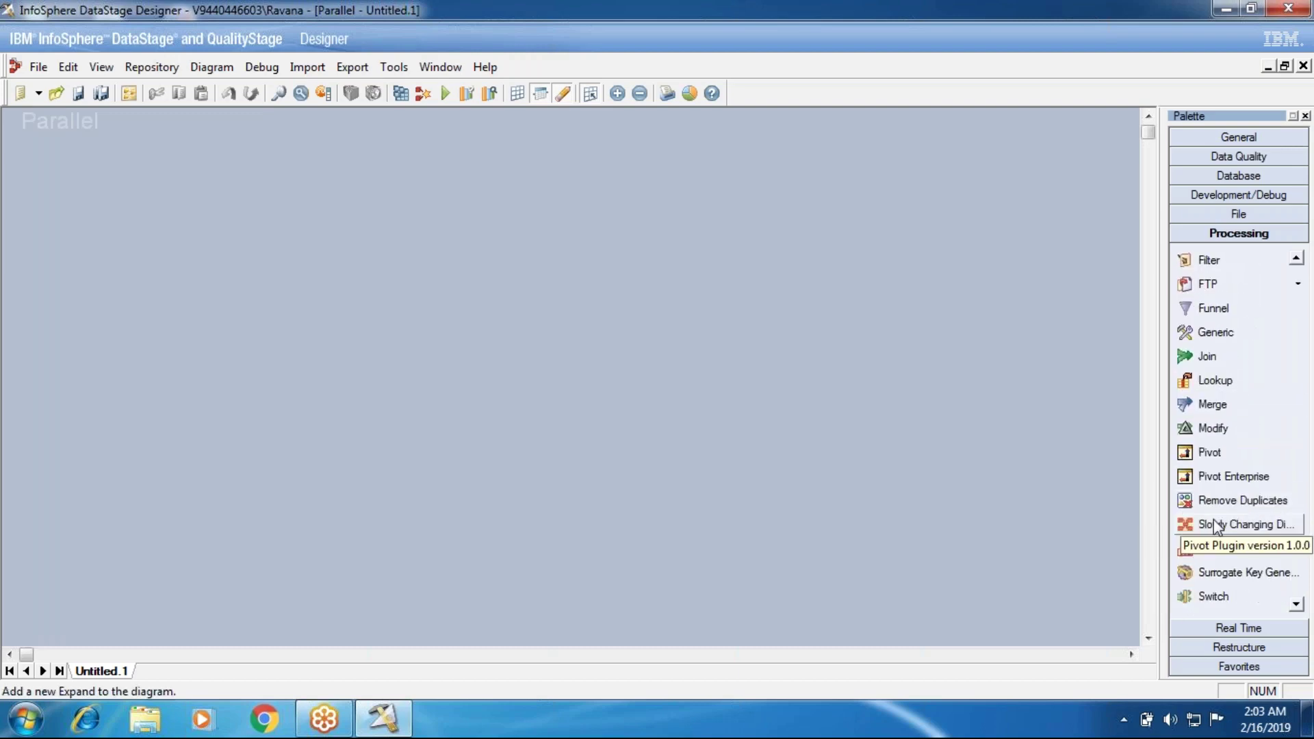
scroll(1215, 527, "up", 4)
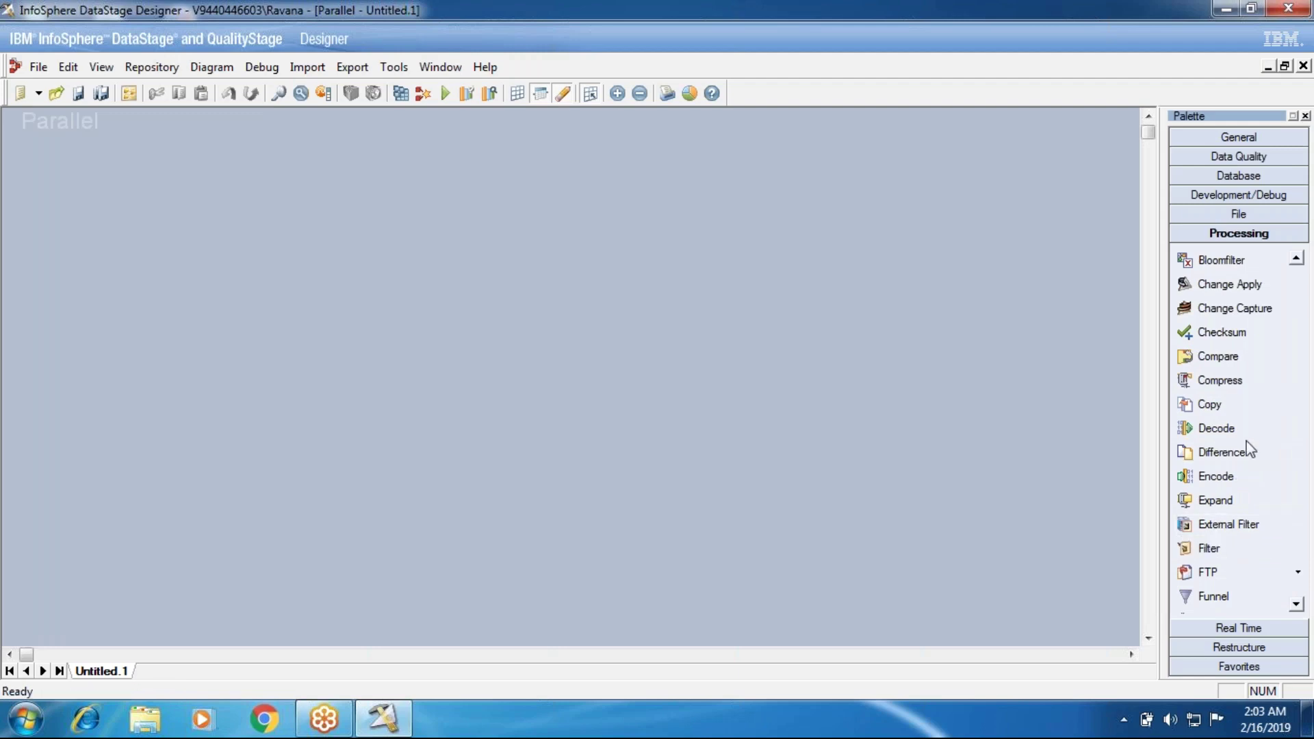
left_click_drag(1235, 309, 460, 330)
- Place two Oracle Connector stages, one left of and one above Change Capture, and align Change Capture under the upper connector
left_click(1239, 176)
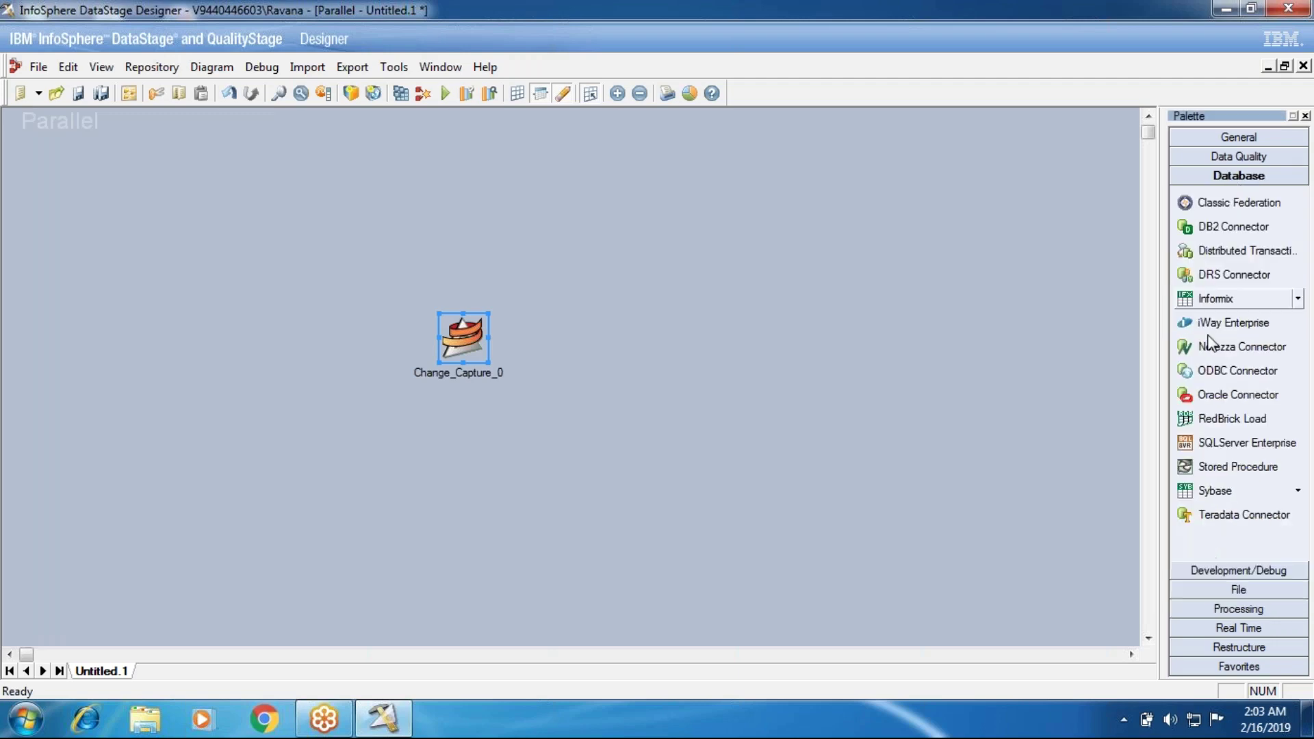
left_click_drag(1206, 398, 488, 177)
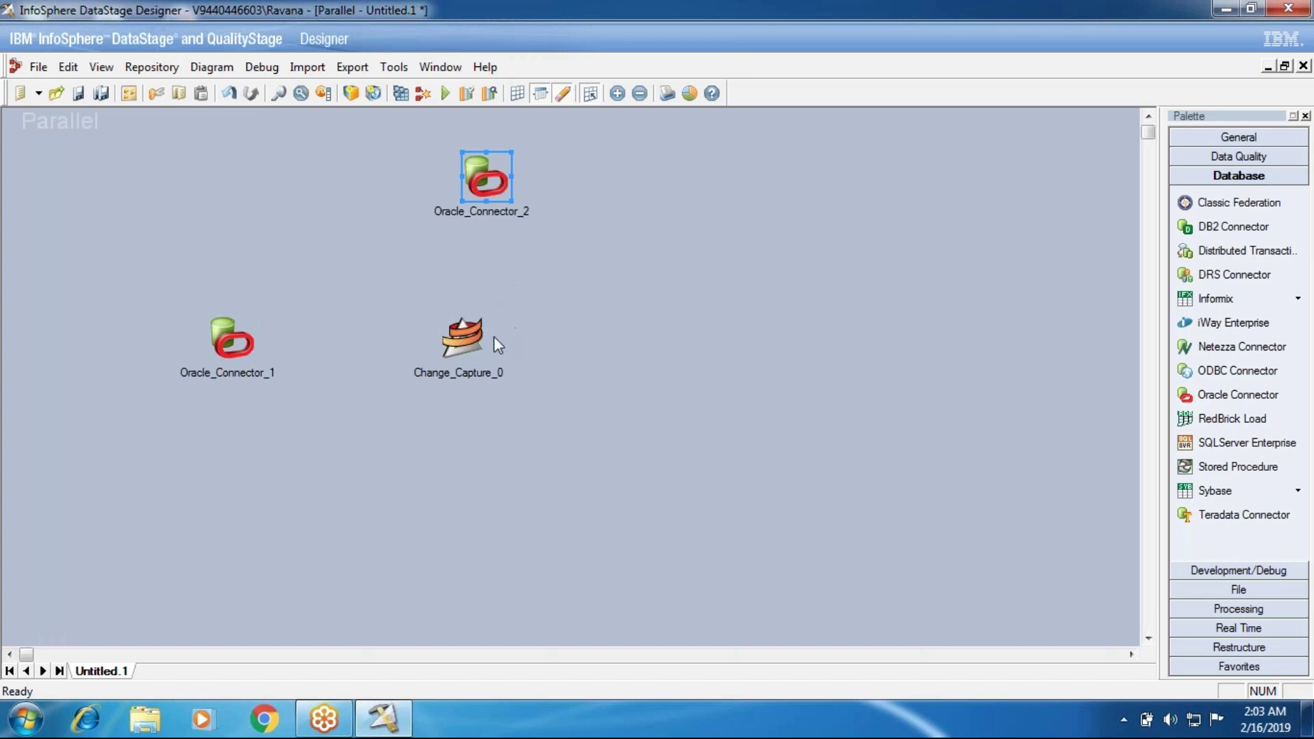
left_click_drag(471, 342, 494, 343)
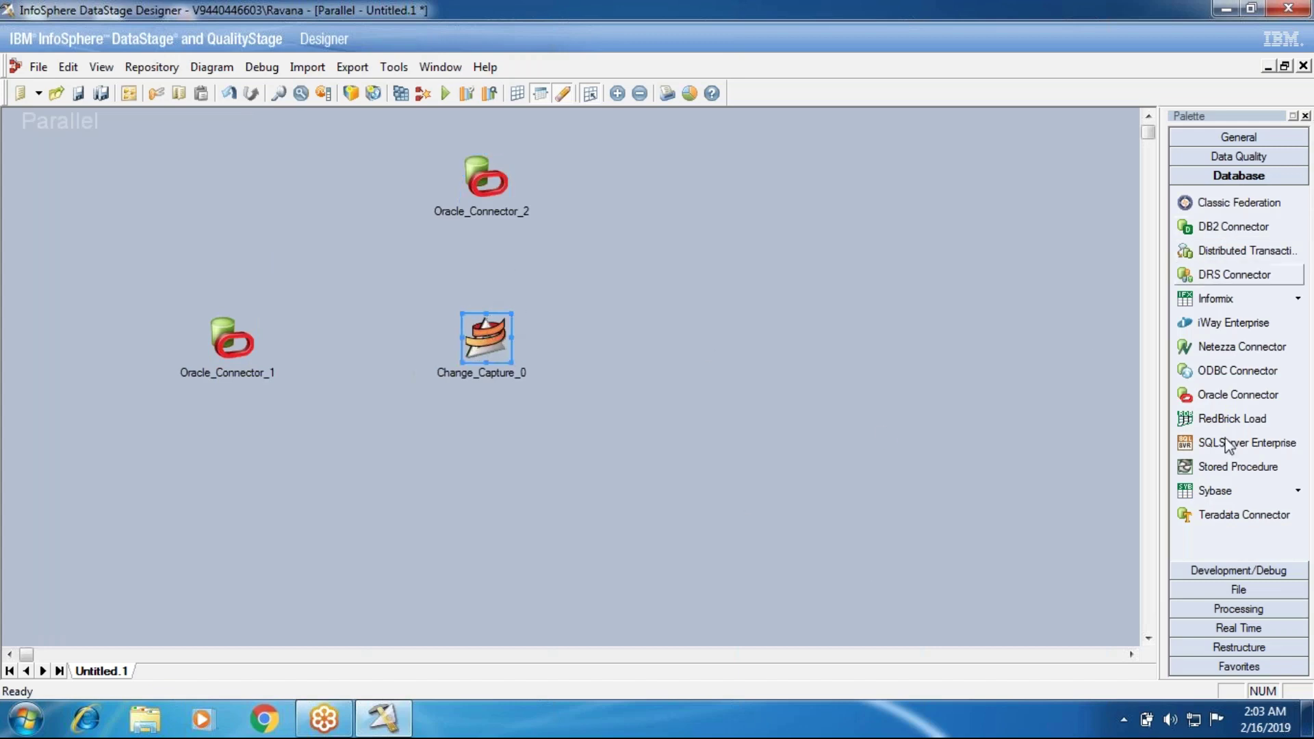
- Place a Data Set stage right of Change Capture, and link both Oracle Connectors into Change Capture and Change Capture to the Data Set
left_click(1209, 592)
left_click_drag(1214, 269, 825, 332)
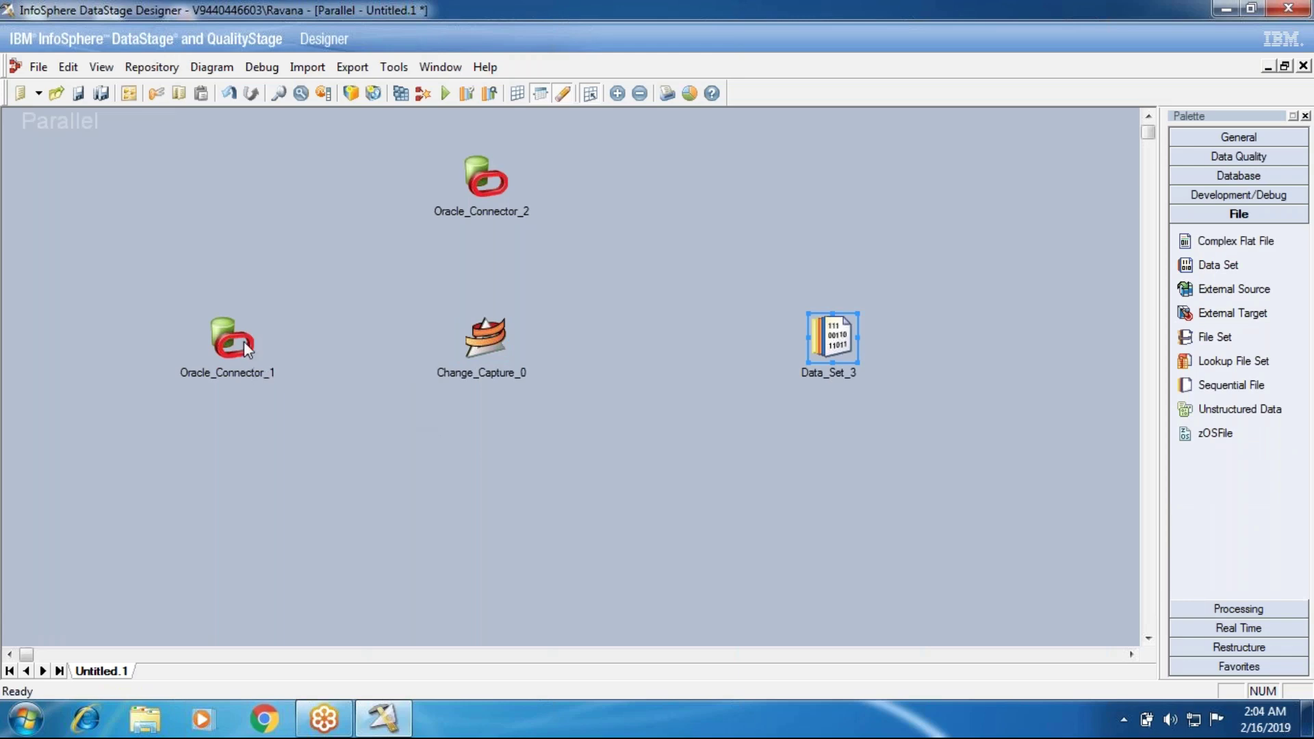
left_click_drag(244, 341, 484, 349)
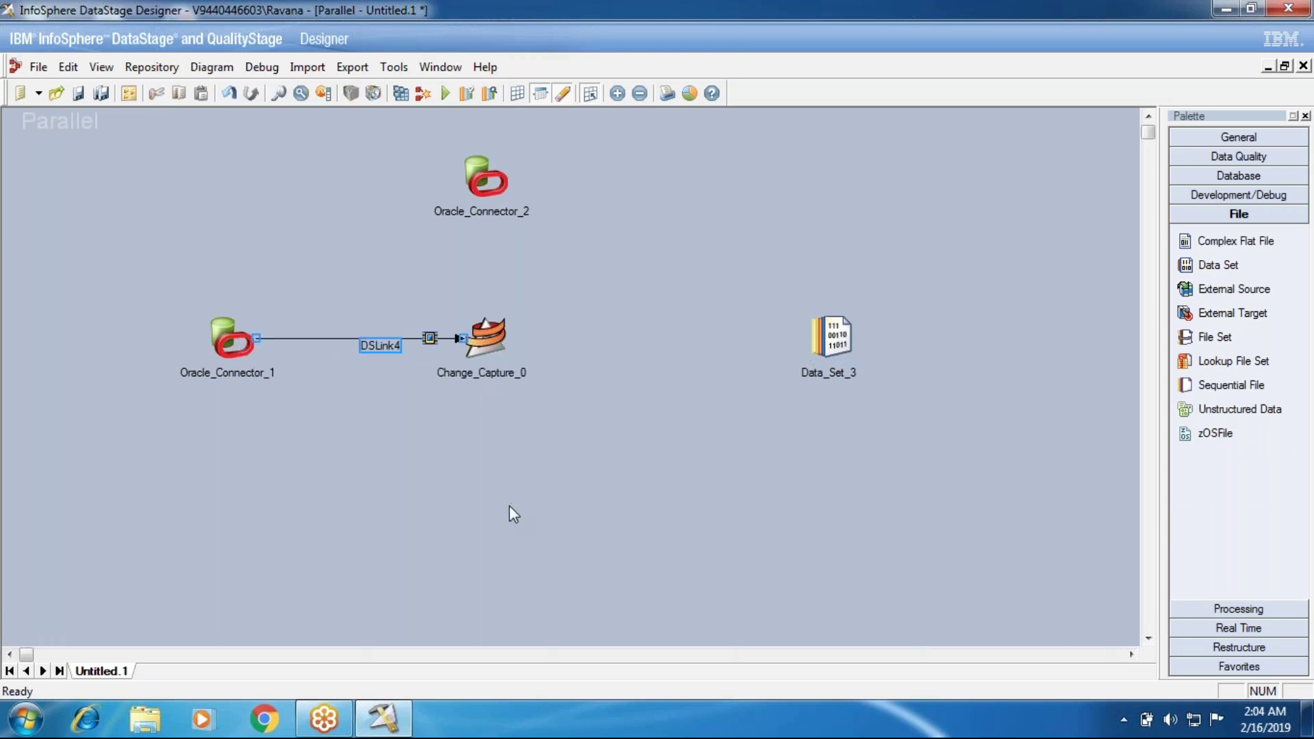
left_click_drag(488, 199, 842, 338)
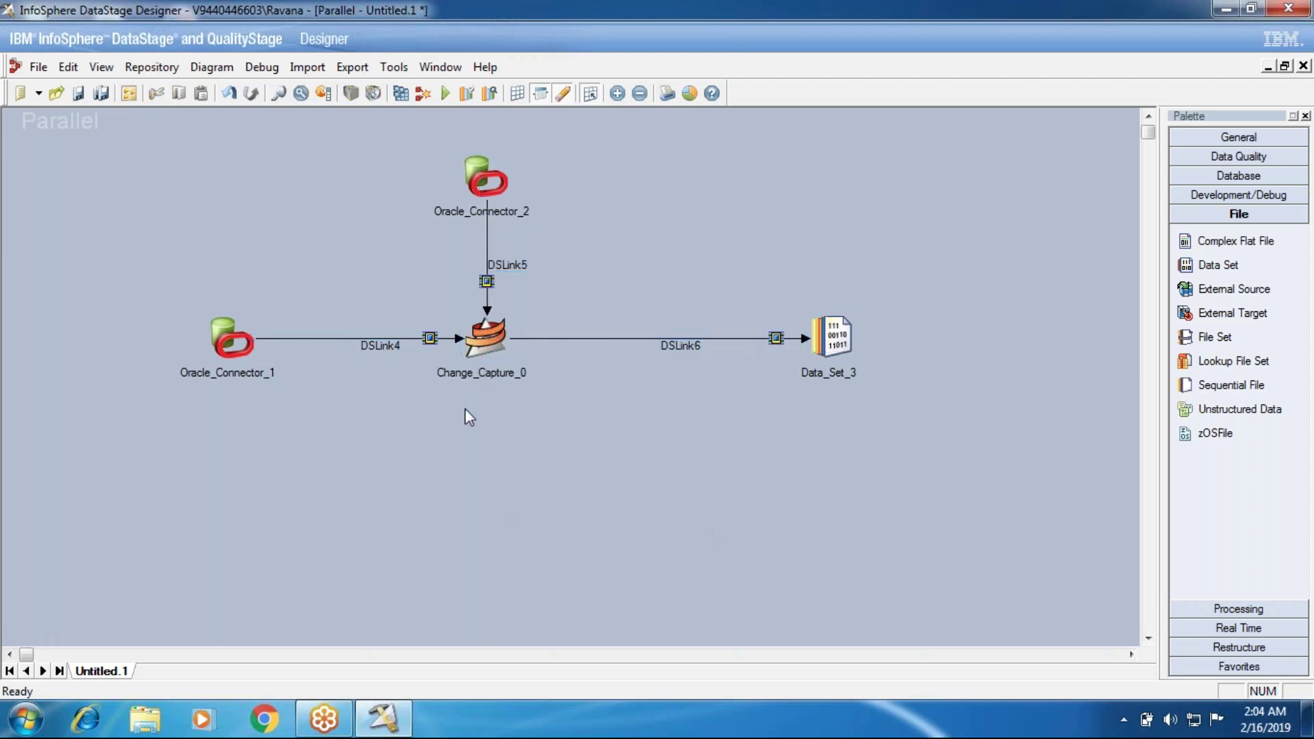
- Try to link an additional Data Set stage into Change Capture as a third input, and delete that stage
left_click(1219, 265)
left_click(277, 199)
left_click_drag(302, 202, 485, 341)
key("Return")
left_click(295, 198)
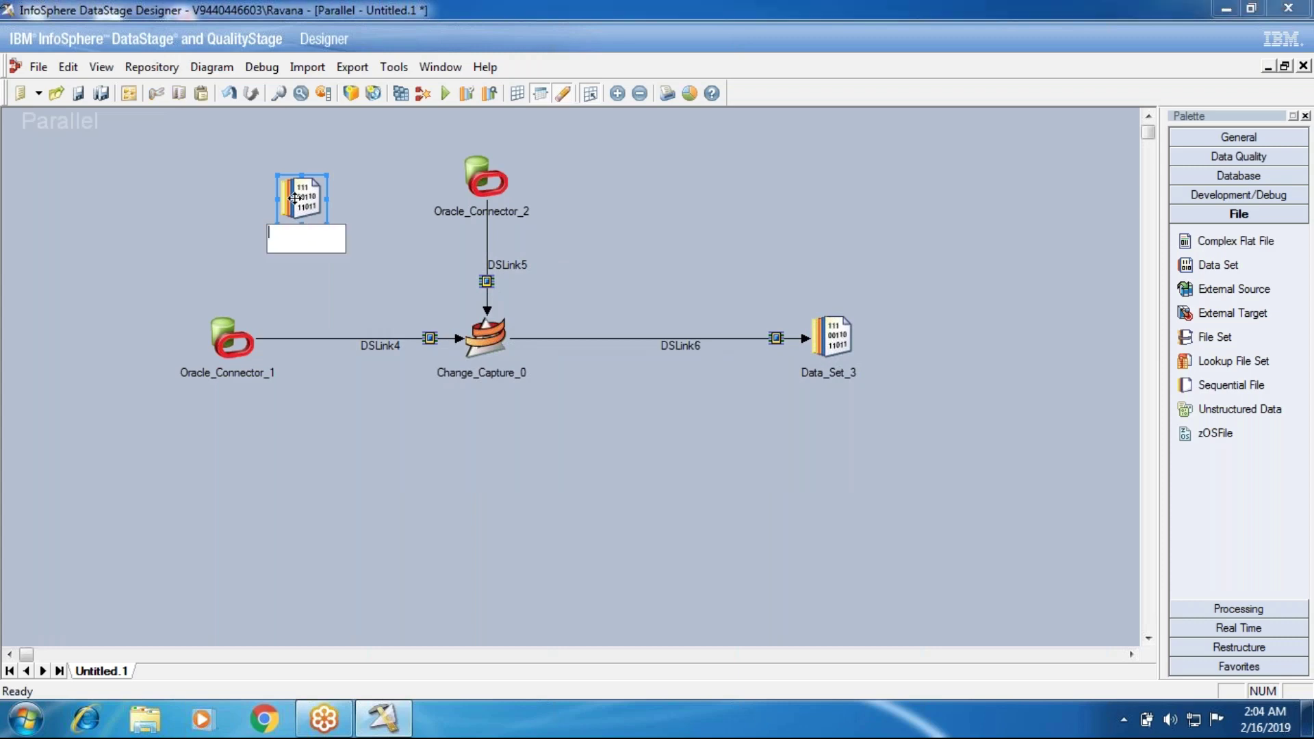
left_click(211, 211)
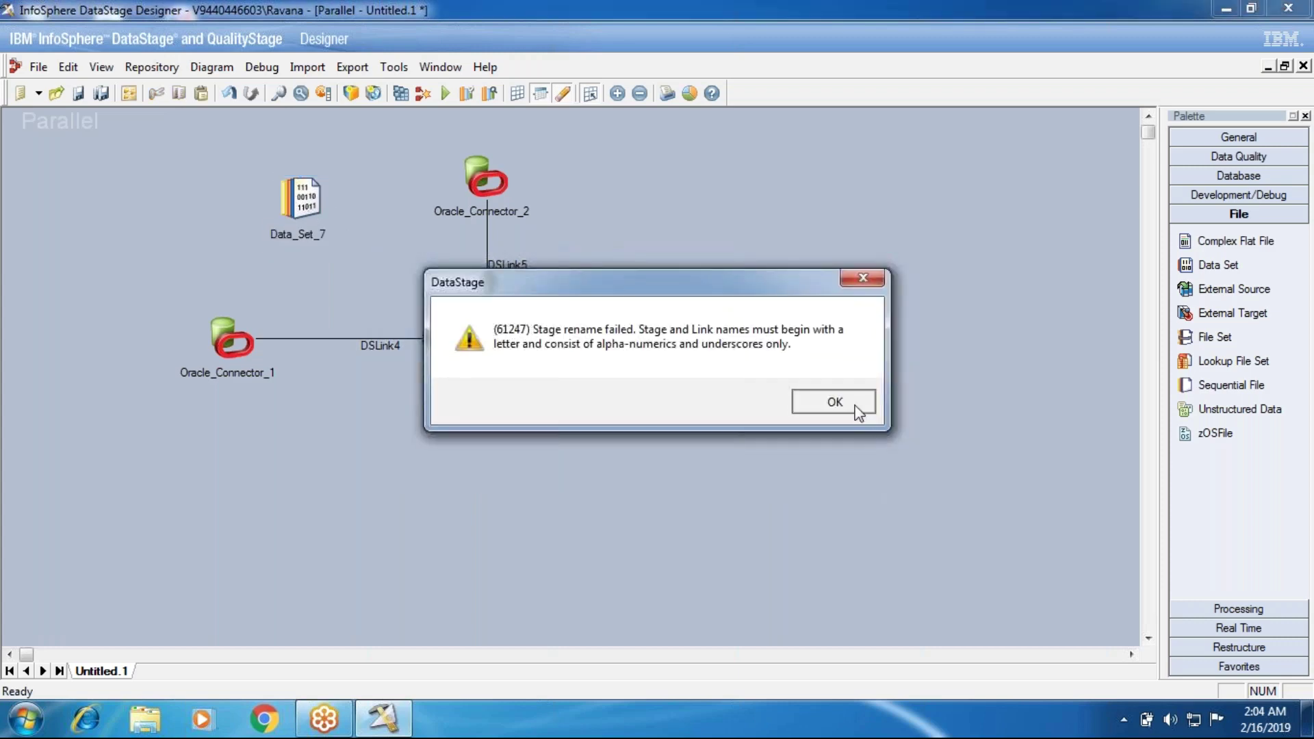
left_click(834, 400)
key("Return")
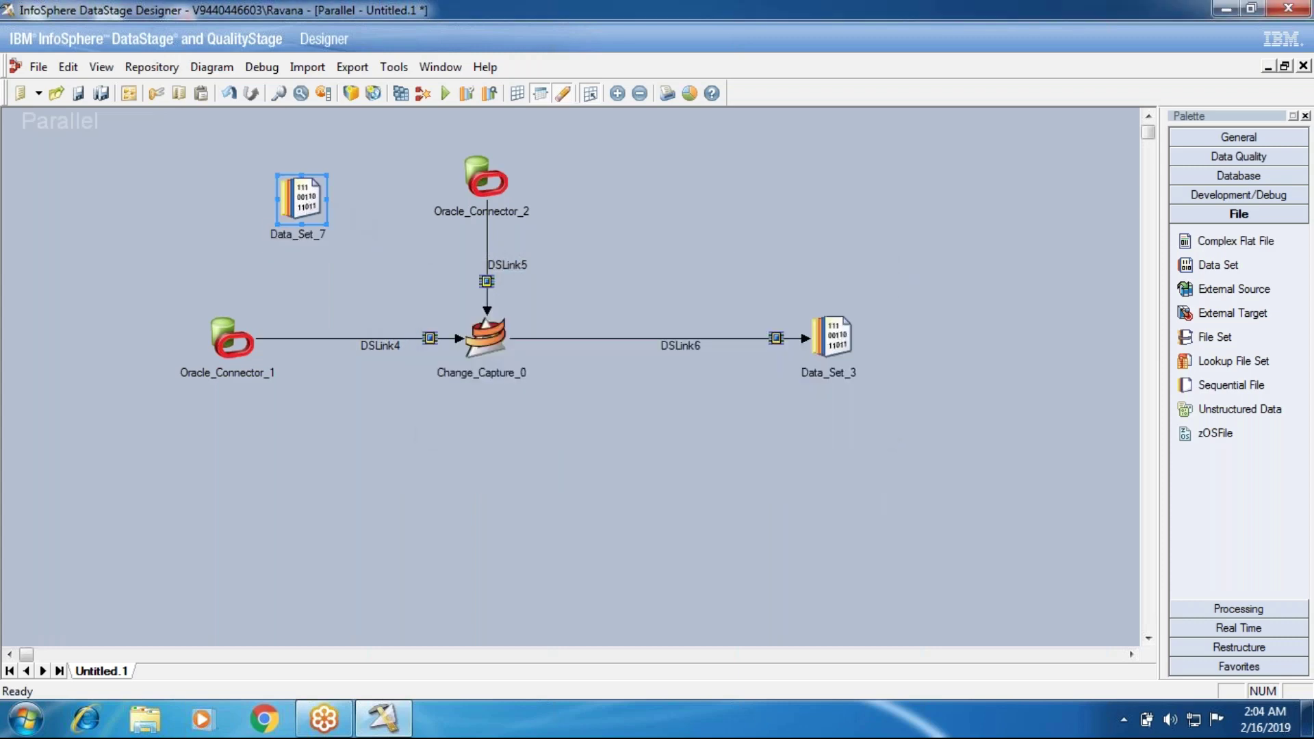
key("Delete")
- Examine the Change Capture stage's input partitioning, its before and after link ordering, and its change key properties
left_click(606, 399)
left_click(516, 339)
double_click(508, 339)
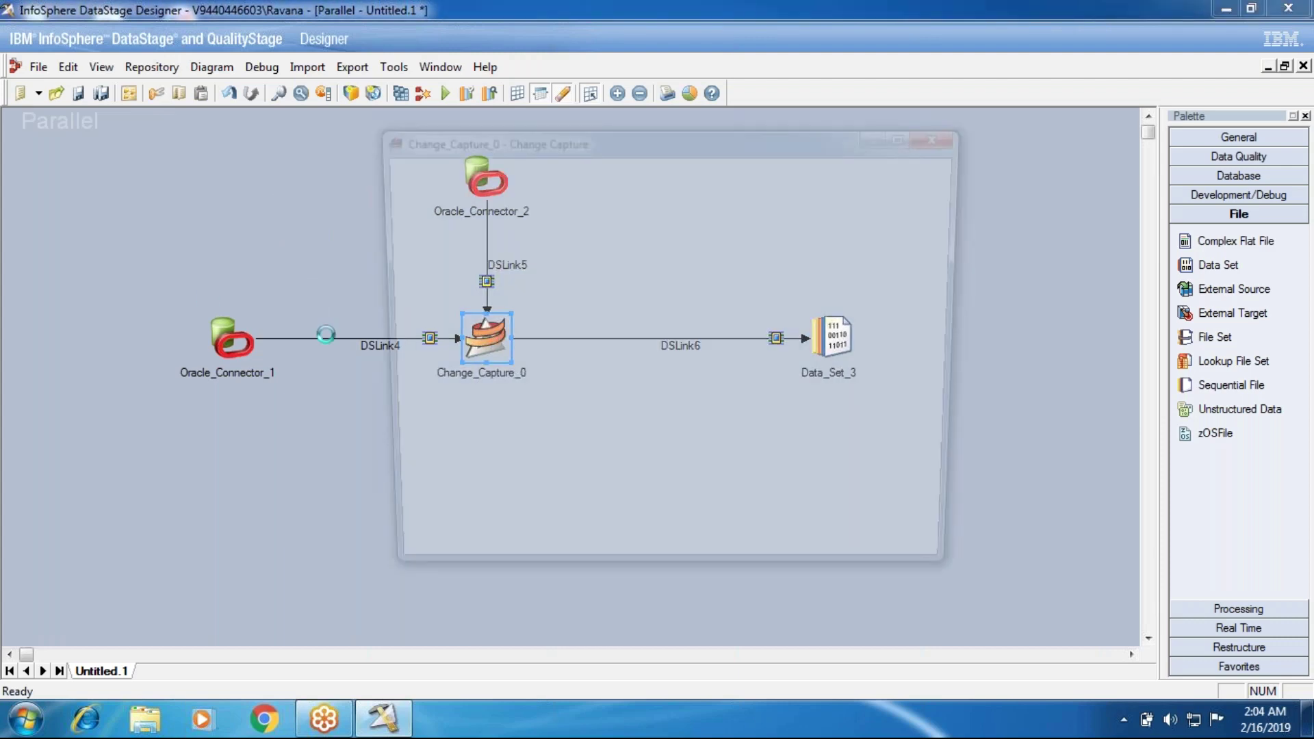
left_click(441, 173)
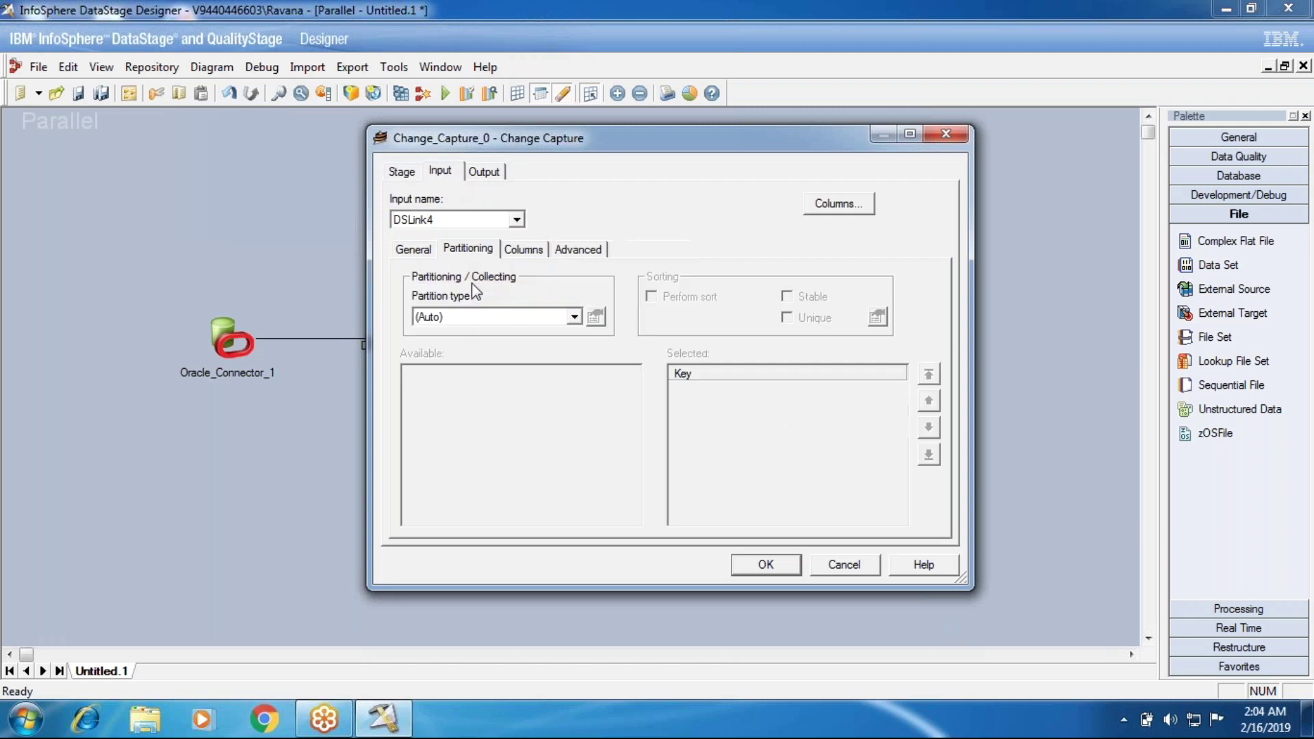
left_click(403, 172)
left_click(589, 249)
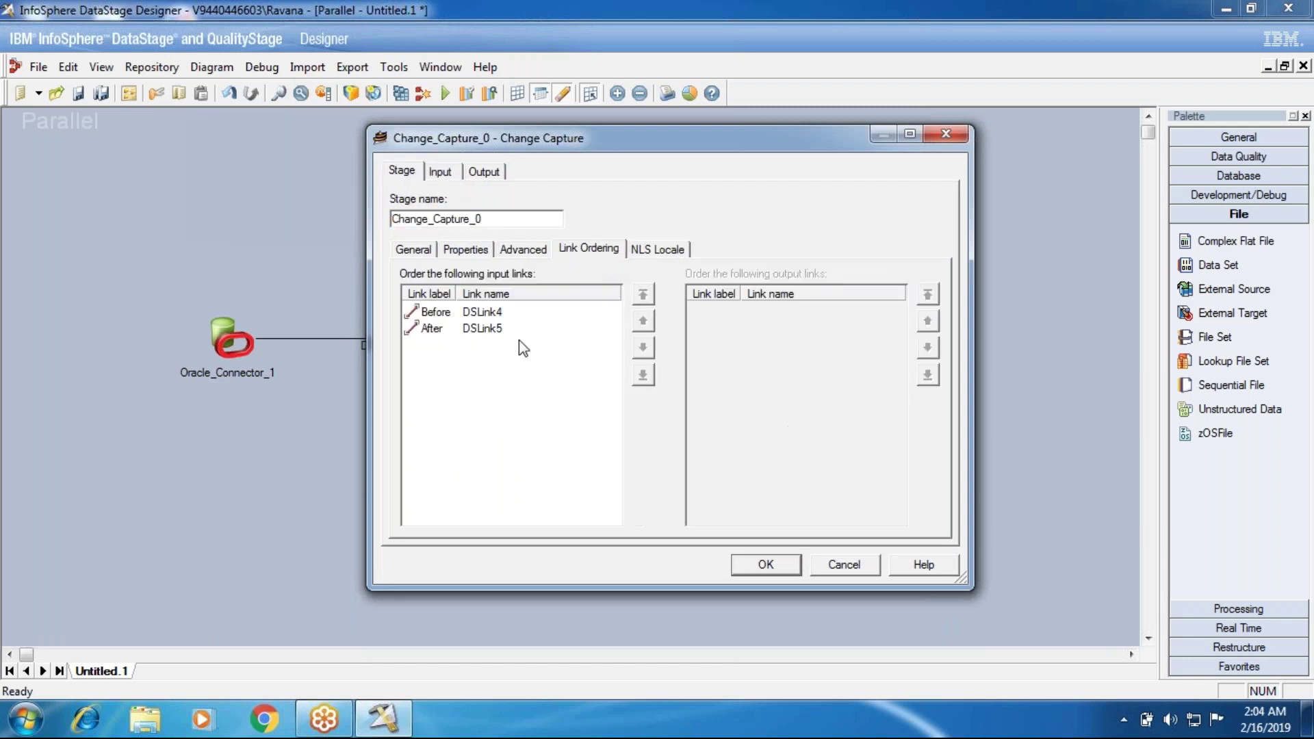
left_click(441, 315)
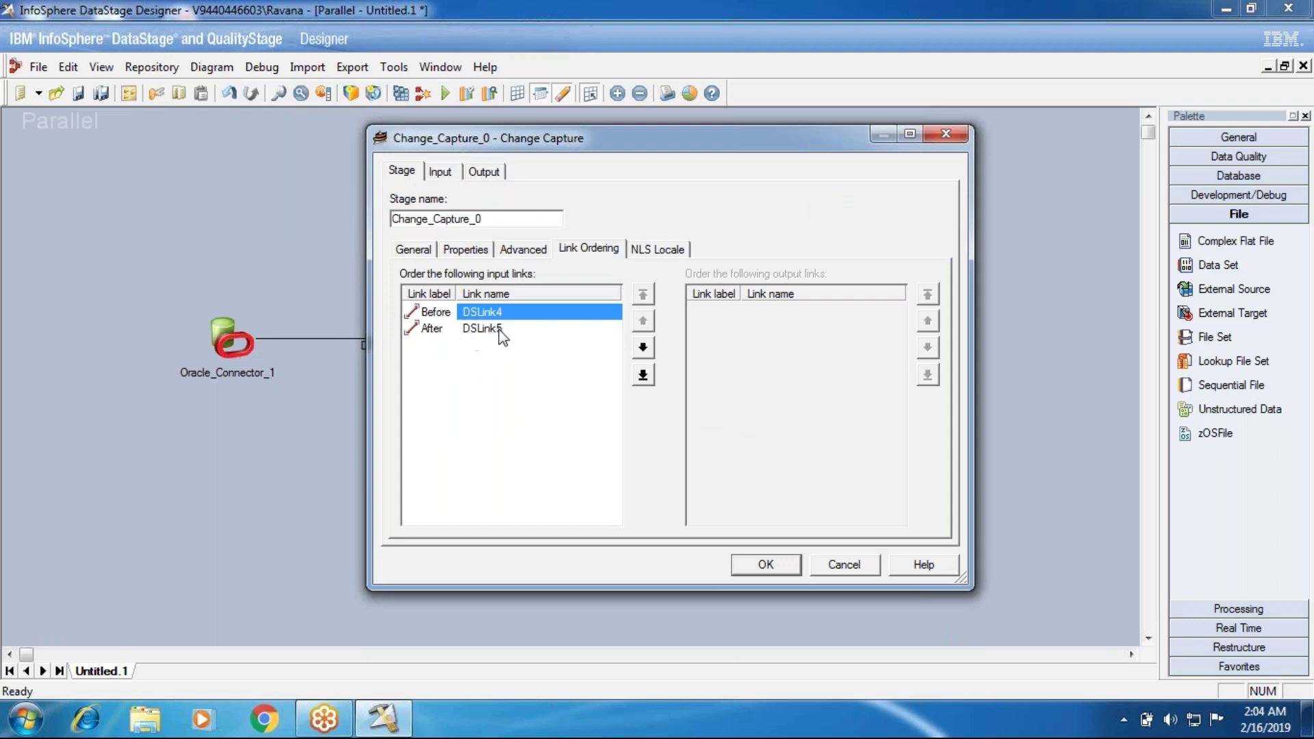
left_click(466, 251)
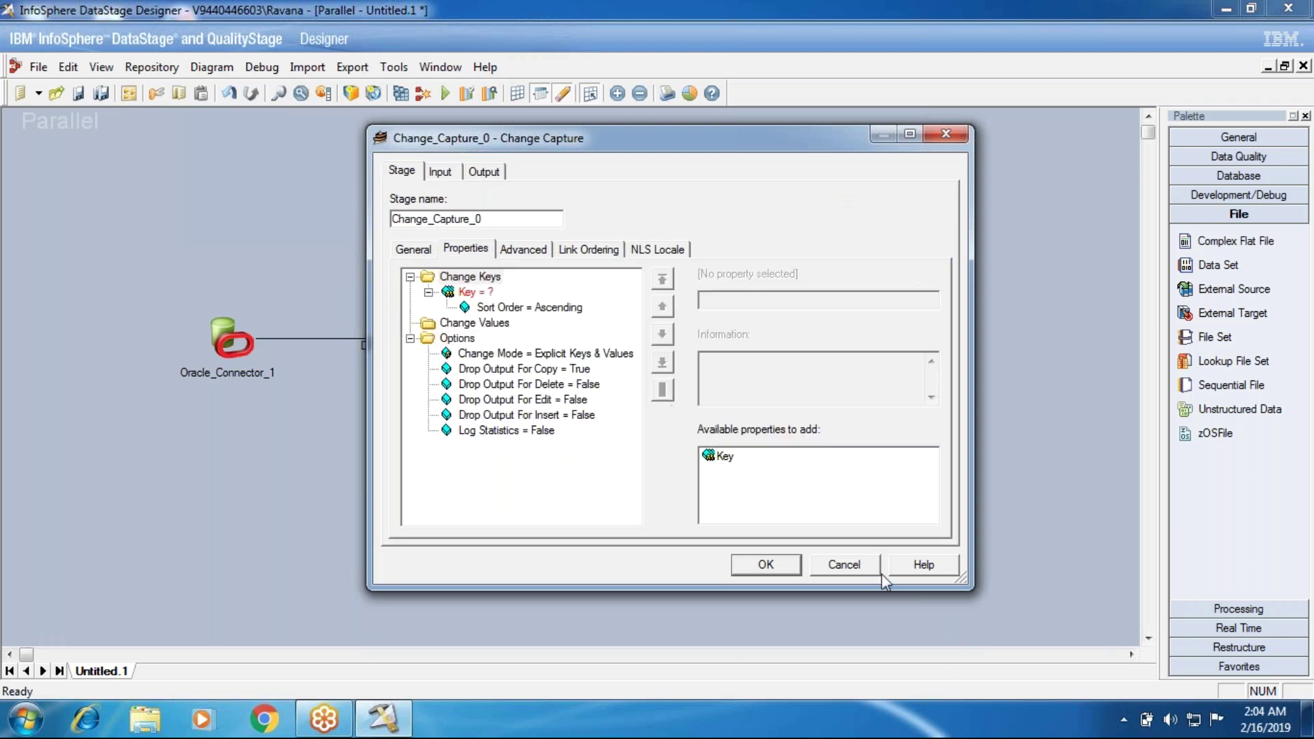
left_click(812, 569)
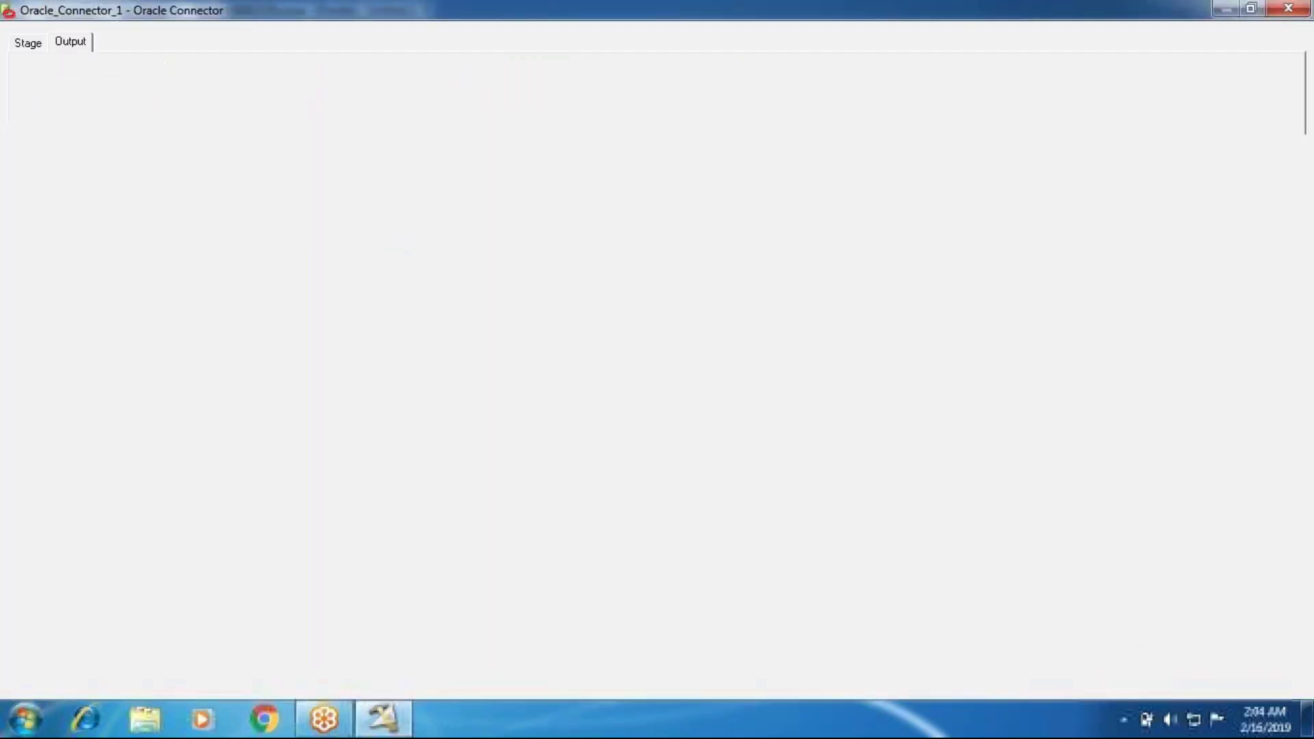
- Set the server of Oracle_Connector_1 to oracle and enter the database username and password
type("oracle")
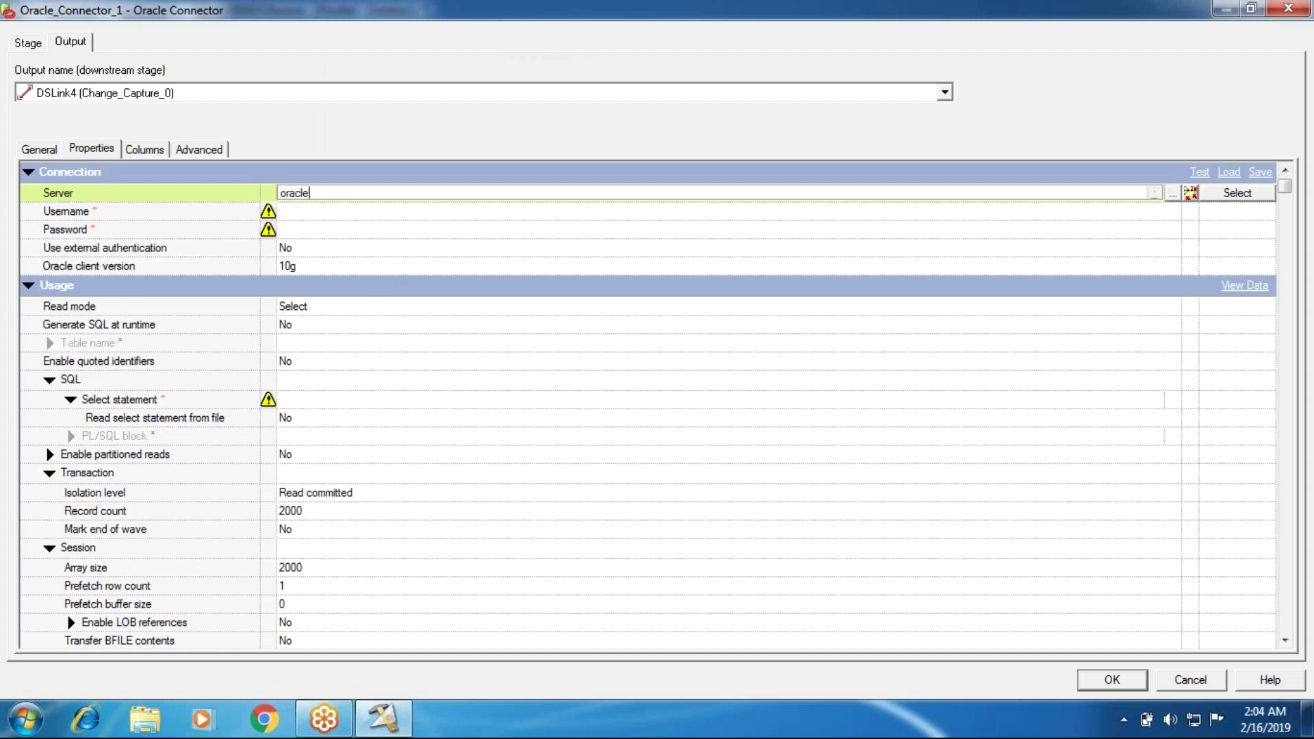
left_click(287, 211)
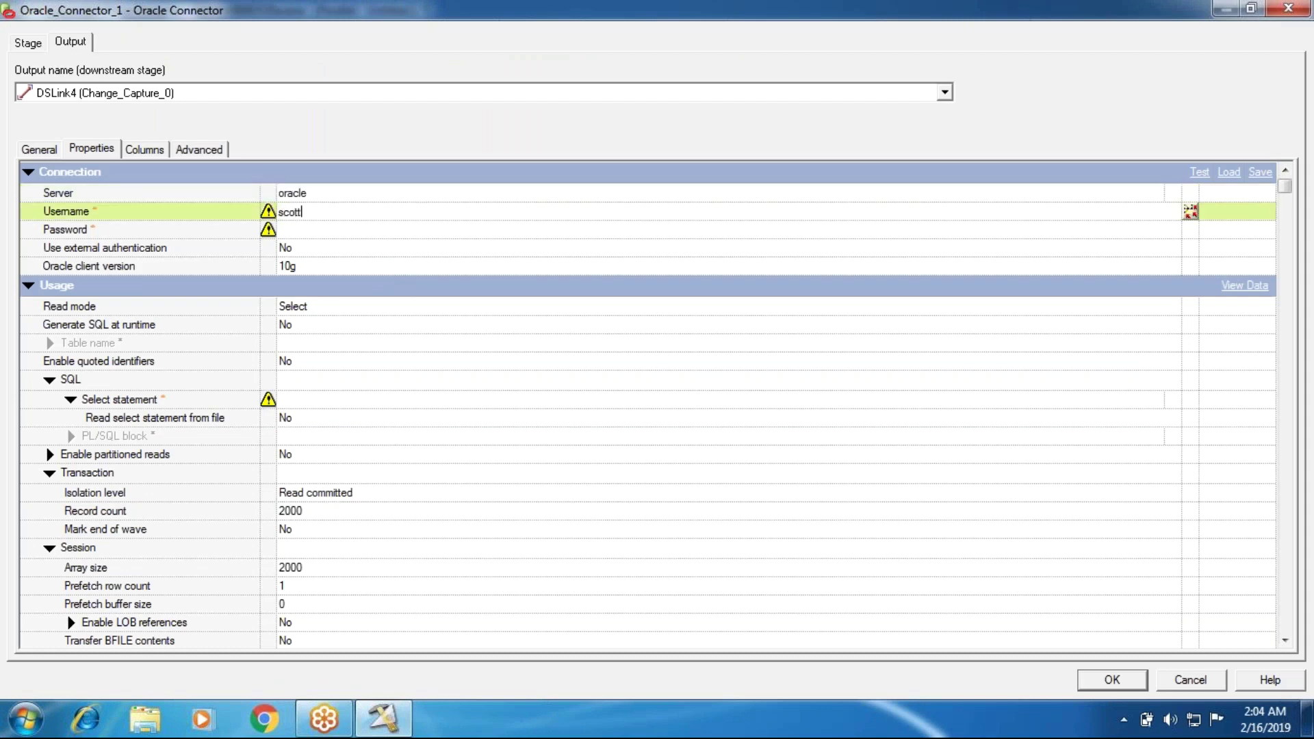
left_click(377, 229)
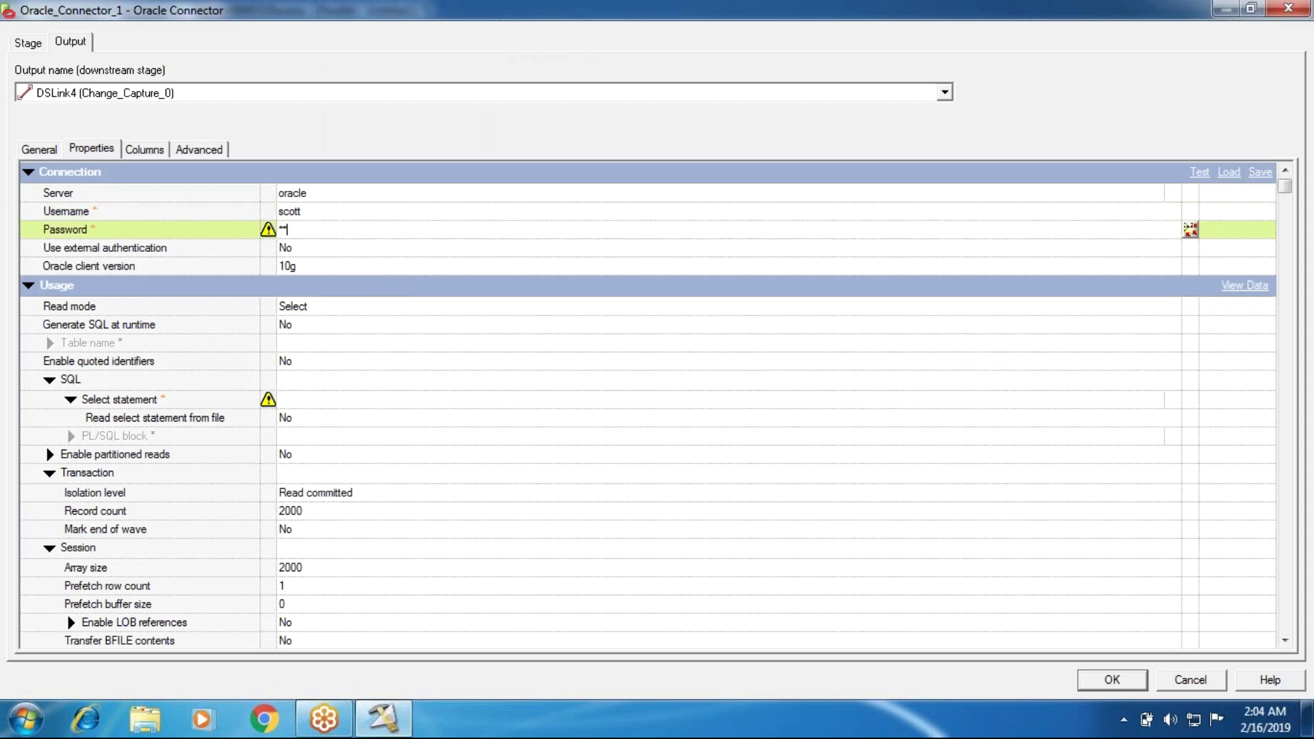
type("tiger")
- Set Generate SQL at runtime to Yes and enter emp as the source table name
left_click(308, 329)
left_click(306, 331)
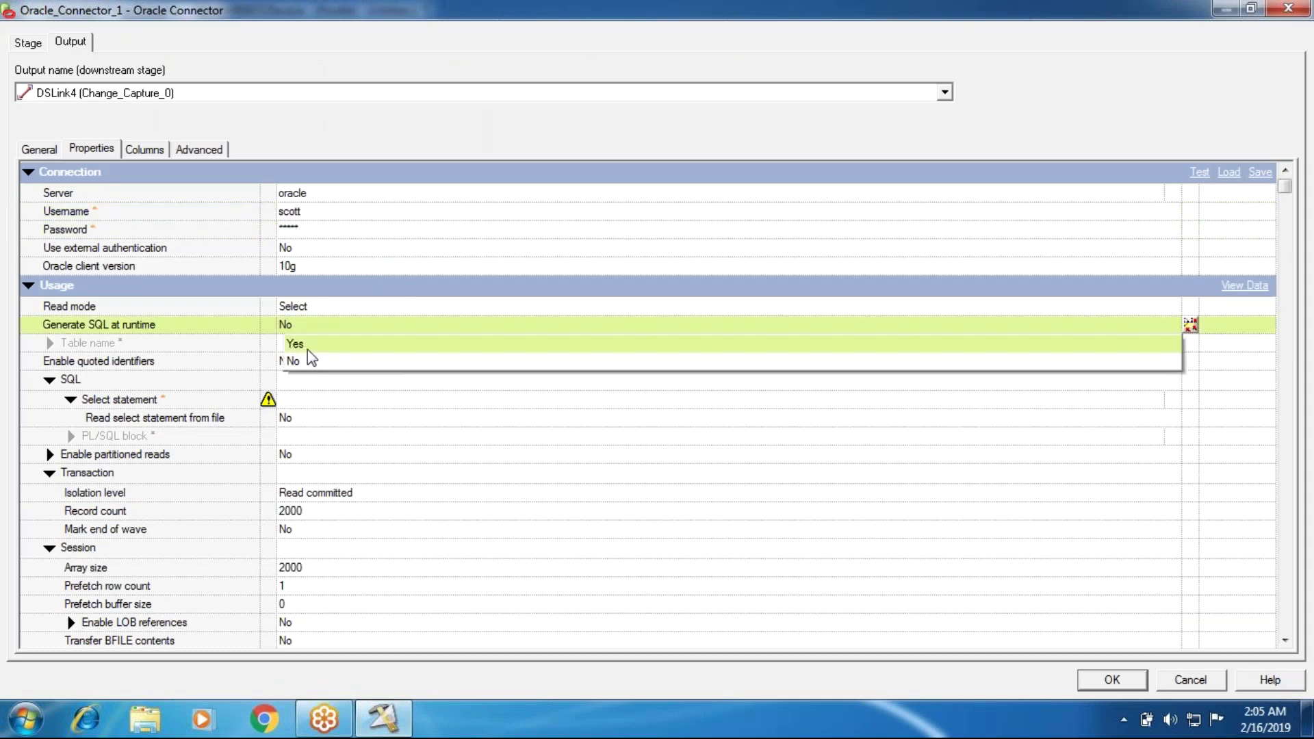
left_click(307, 349)
left_click(307, 346)
type("emp")
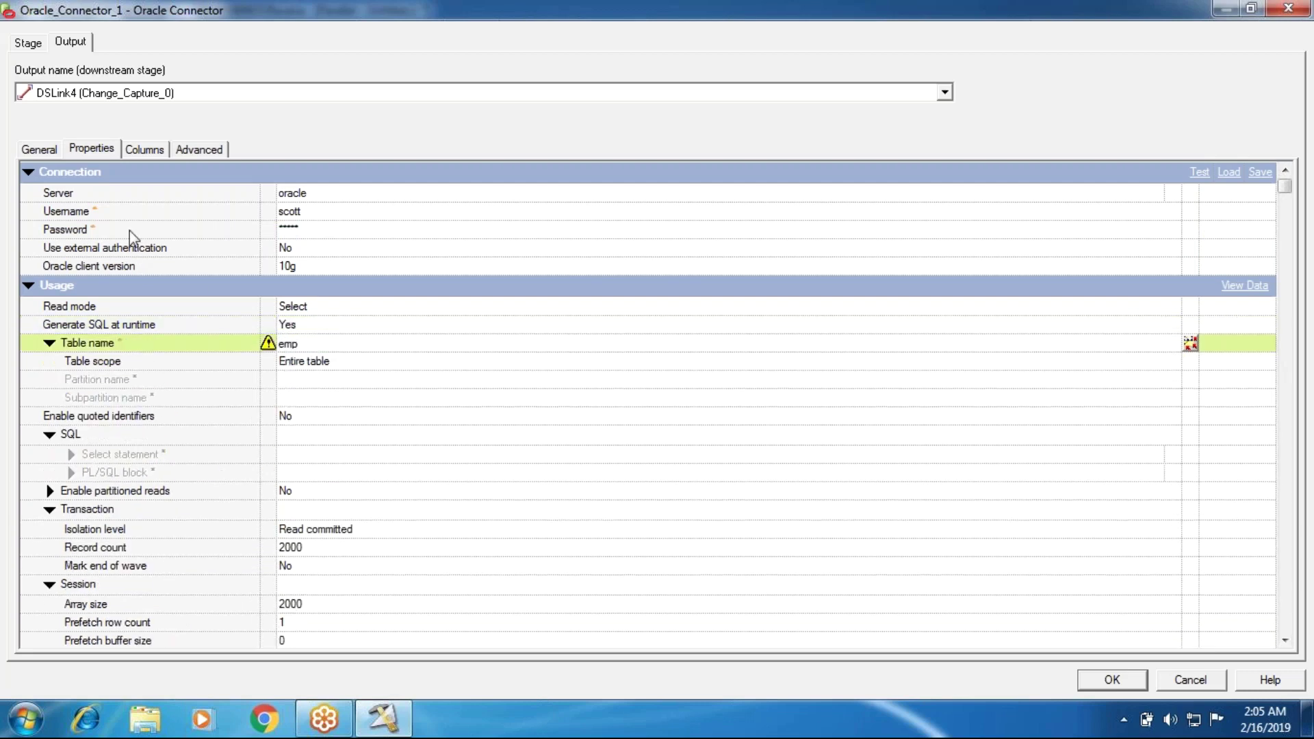
- Load all columns from the emp table definition under Oracle > oracle into Oracle_Connector_1 and accept the stage settings
left_click(145, 149)
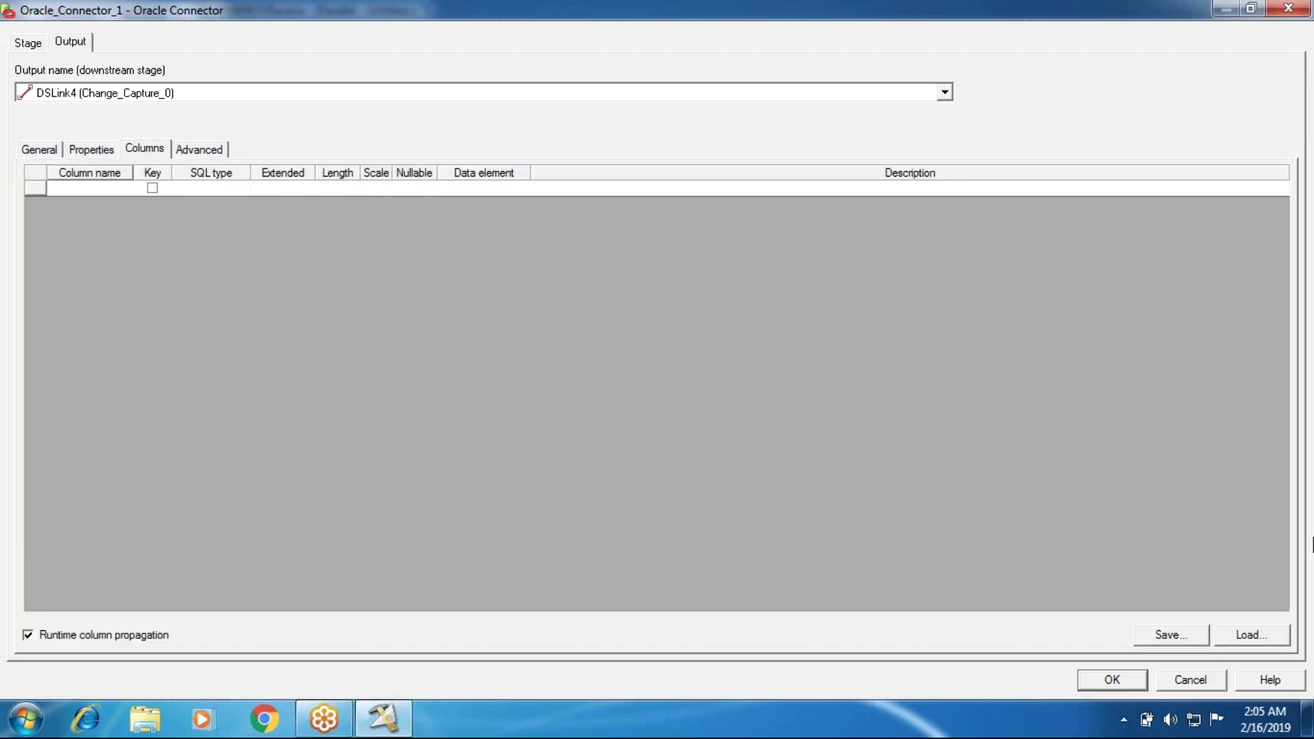
left_click(1247, 635)
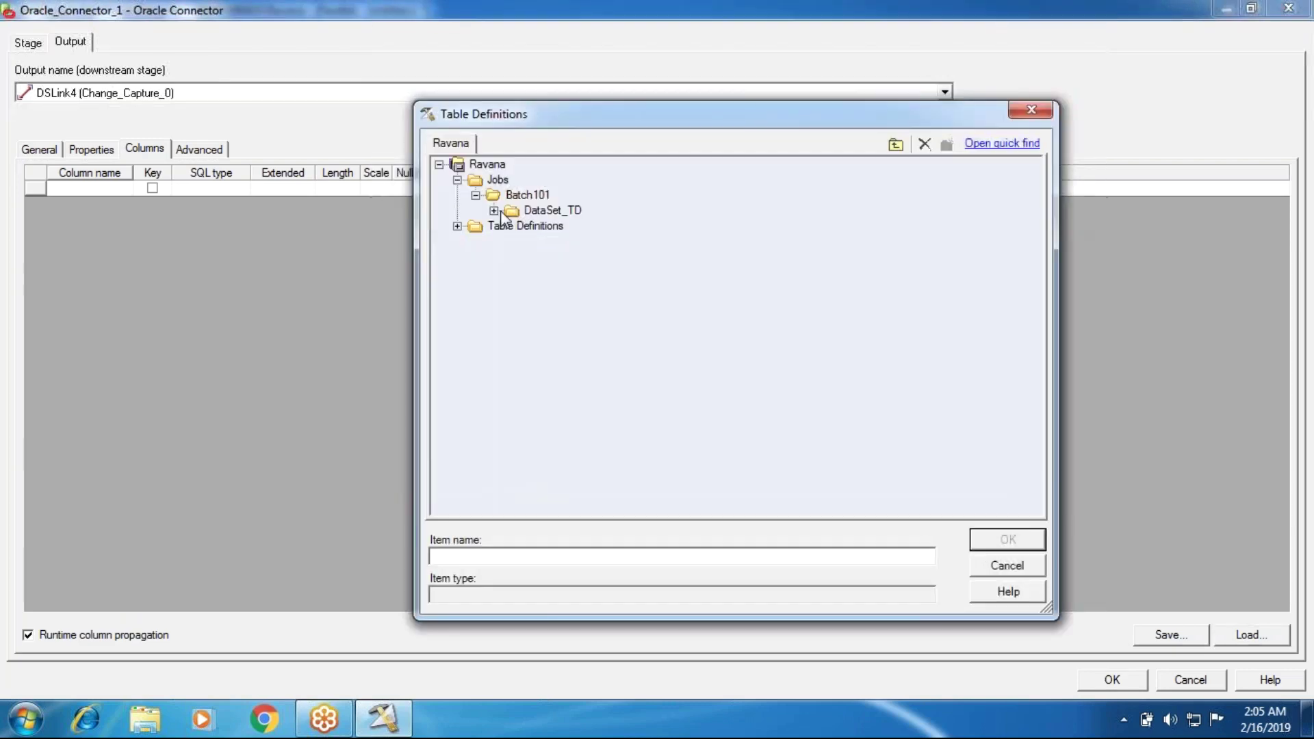
left_click(495, 210)
left_click(477, 243)
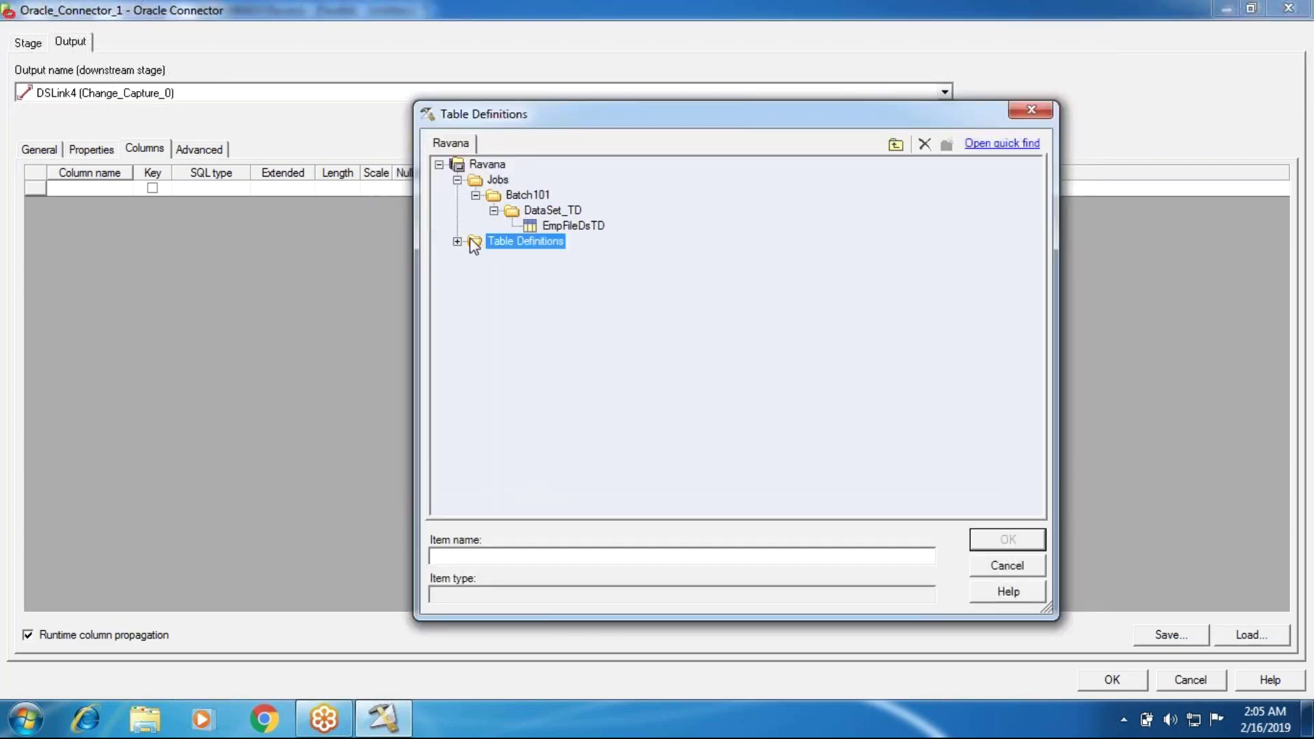
left_click(457, 241)
left_click(476, 287)
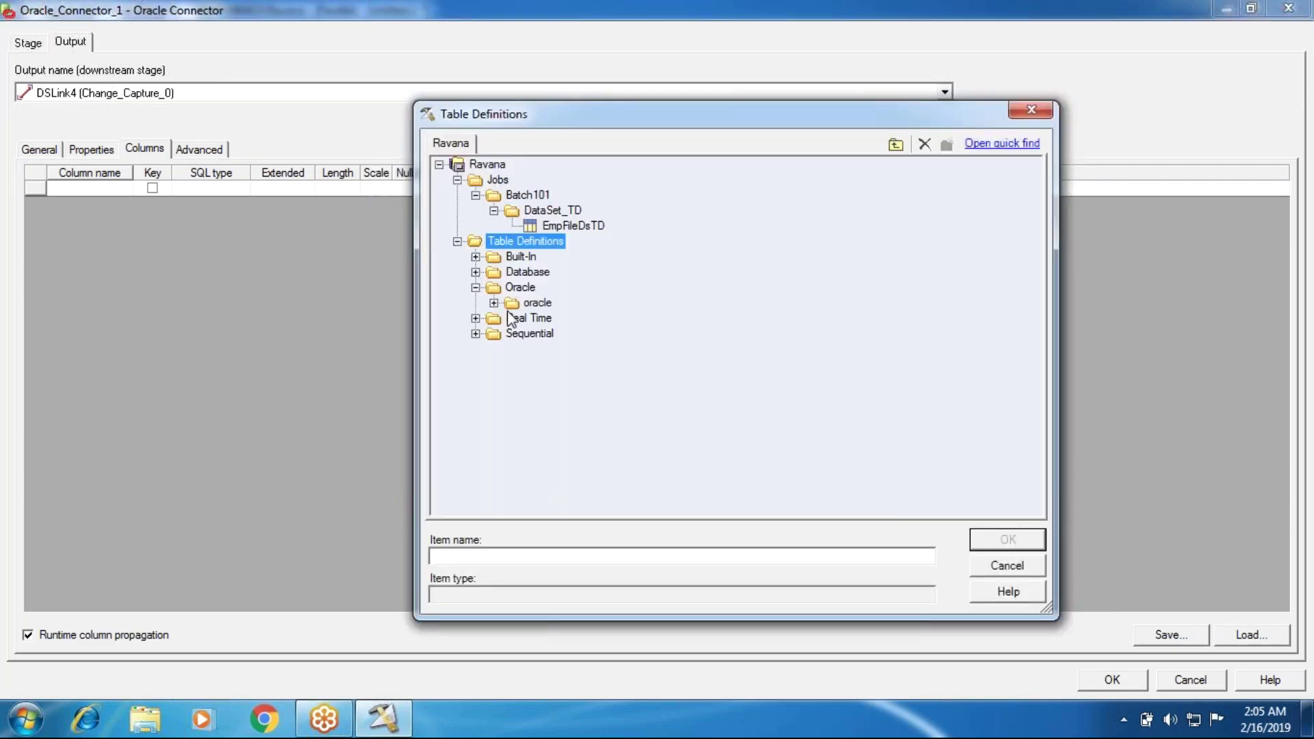
left_click(495, 303)
left_click(551, 334)
left_click(992, 533)
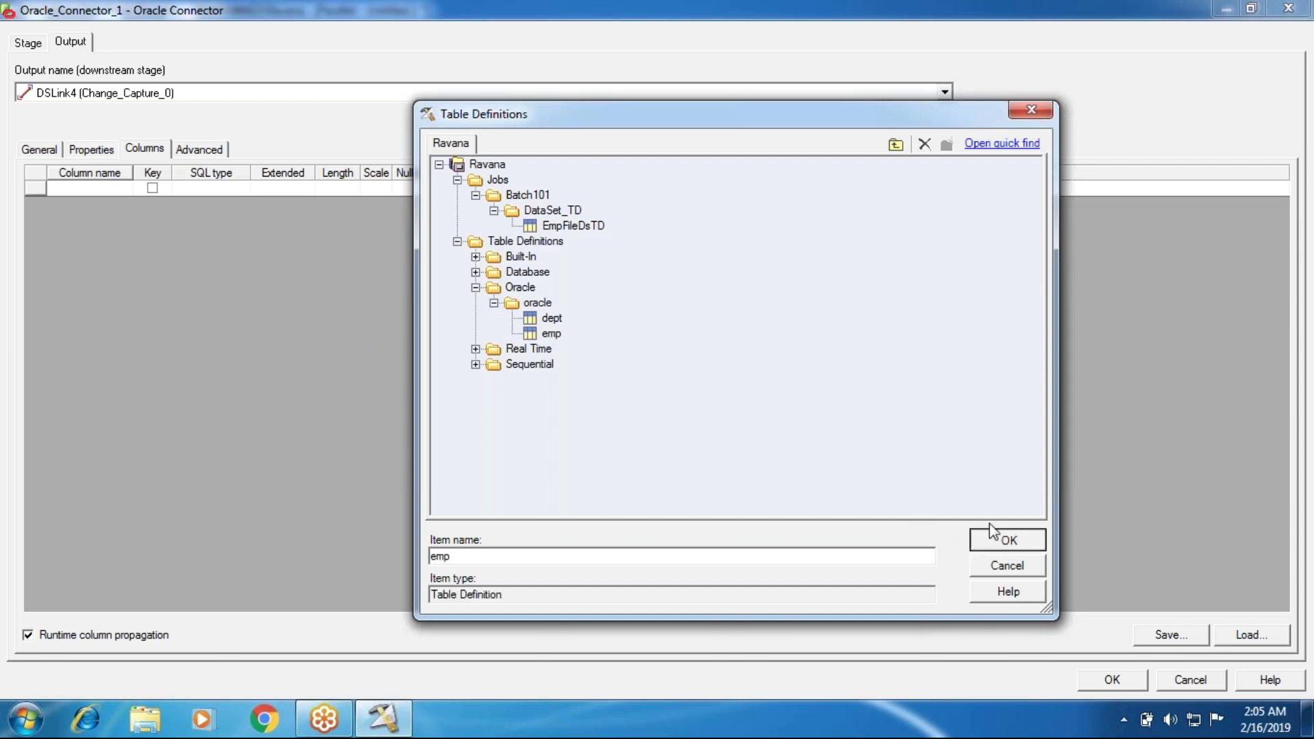
left_click(1009, 225)
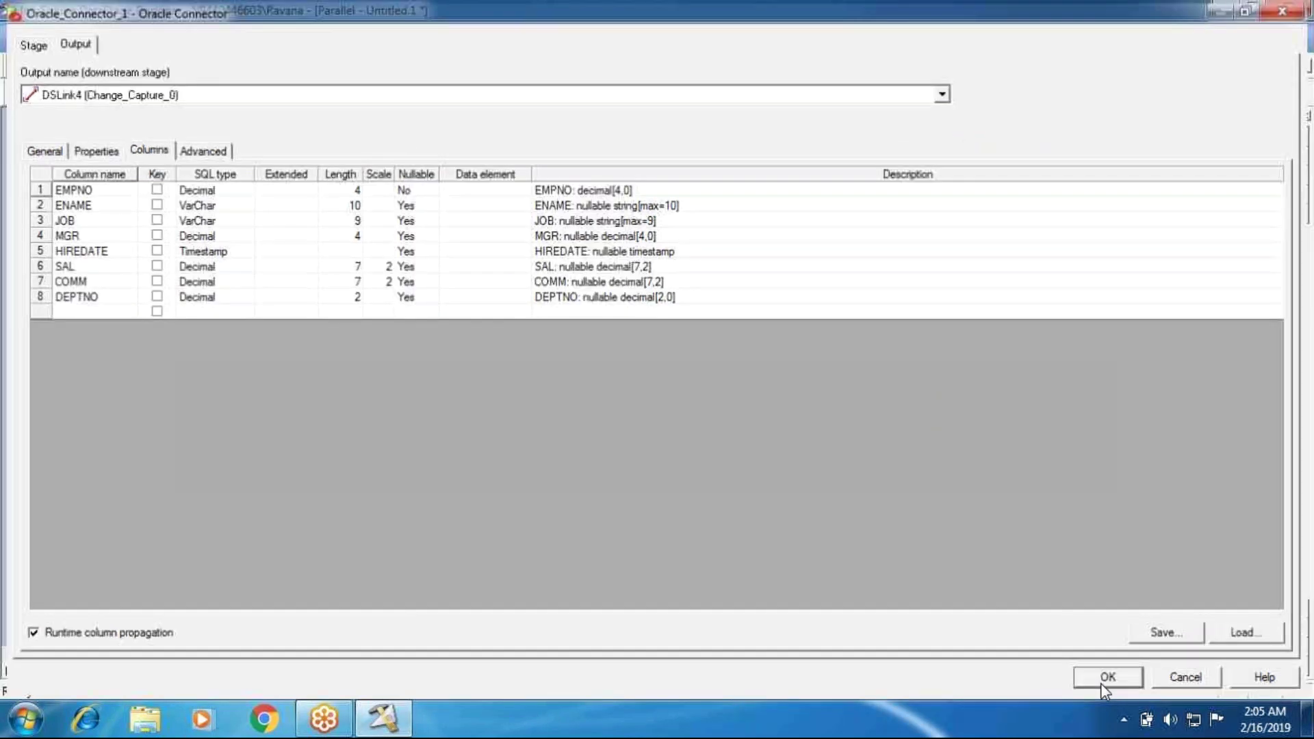
left_click(1111, 681)
- Set the server of Oracle_Connector_2 to oracle and enter the database username and password
double_click(478, 182)
left_click(313, 193)
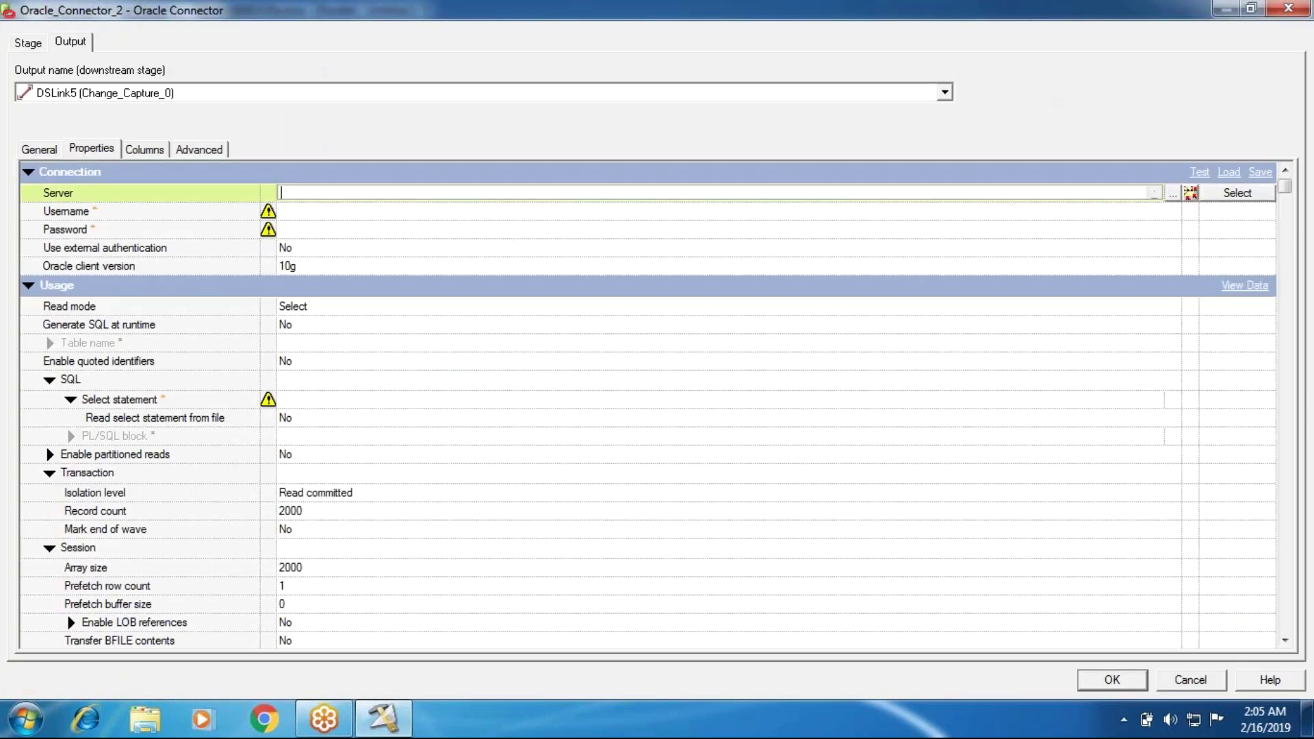
type("oracle")
key("Tab")
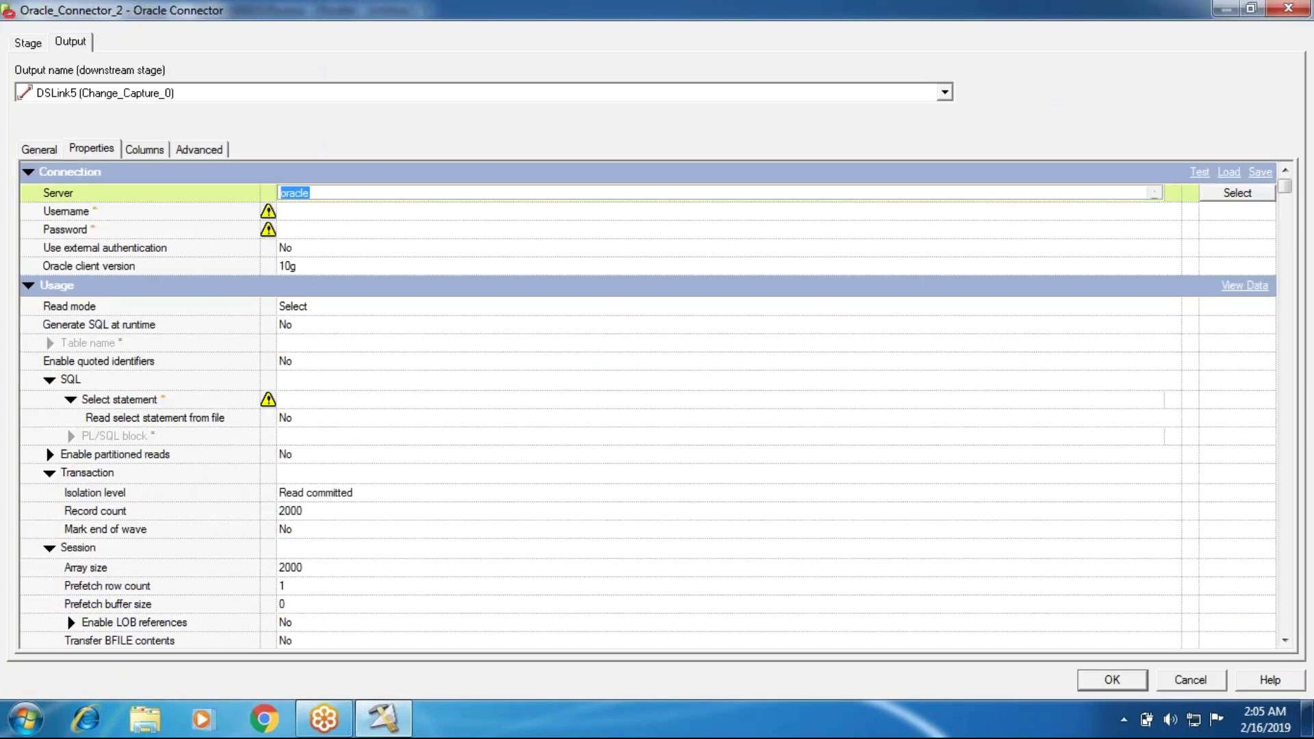
type("scott")
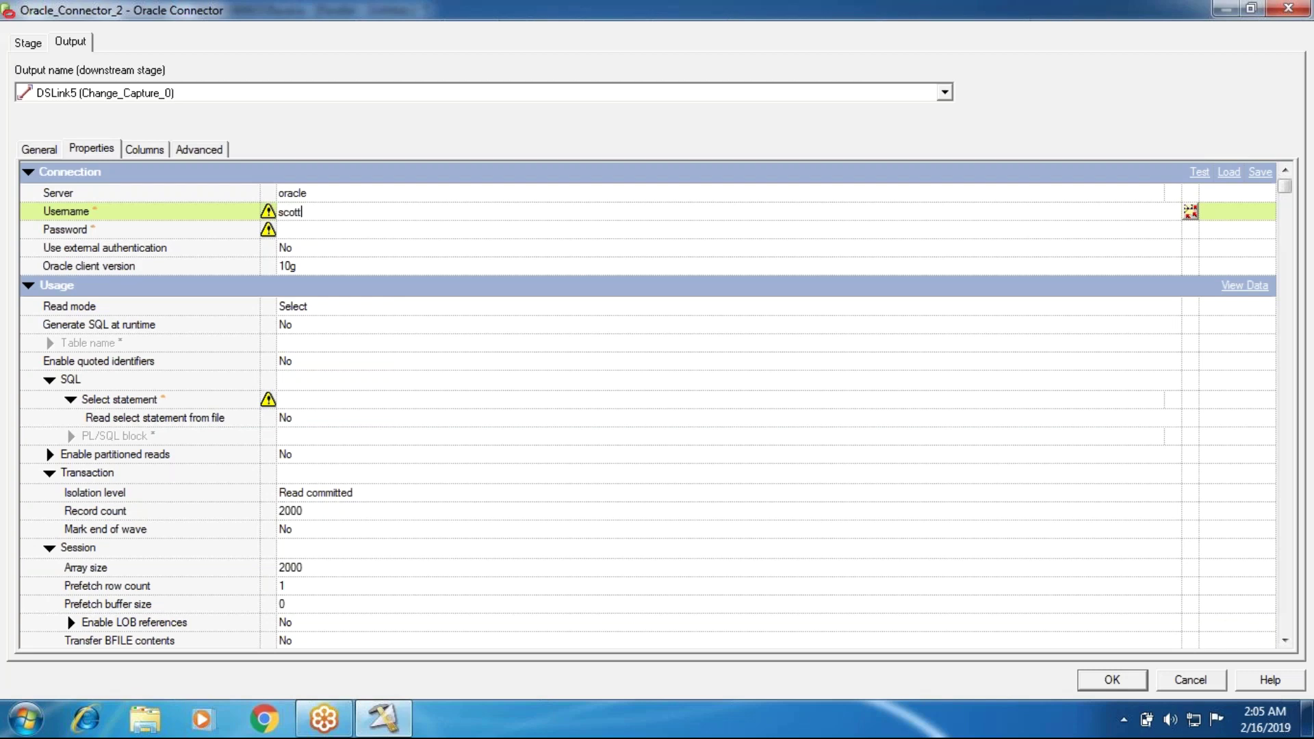
key("Tab")
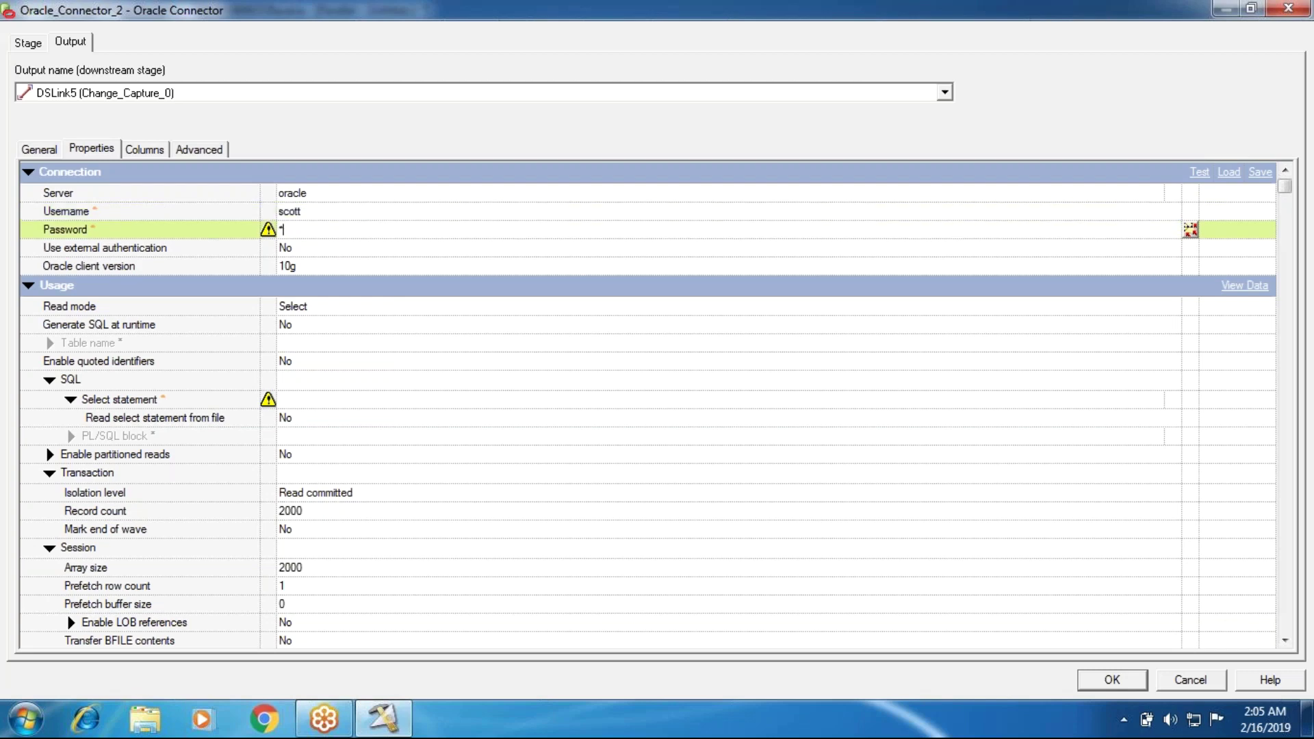
- Set Generate SQL at runtime to Yes for Oracle_Connector_2 and enter dept as its source table name
left_click(293, 326)
left_click(293, 343)
left_click(306, 326)
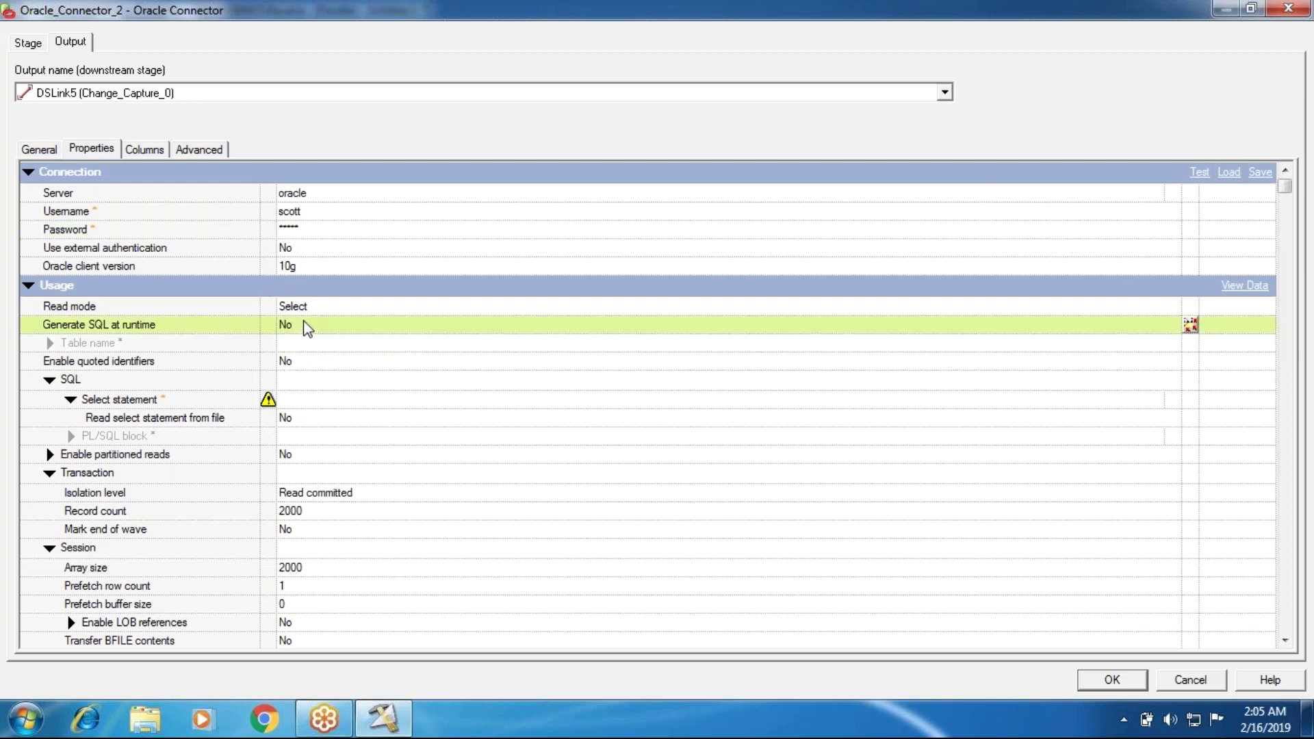
left_click(294, 340)
left_click(308, 342)
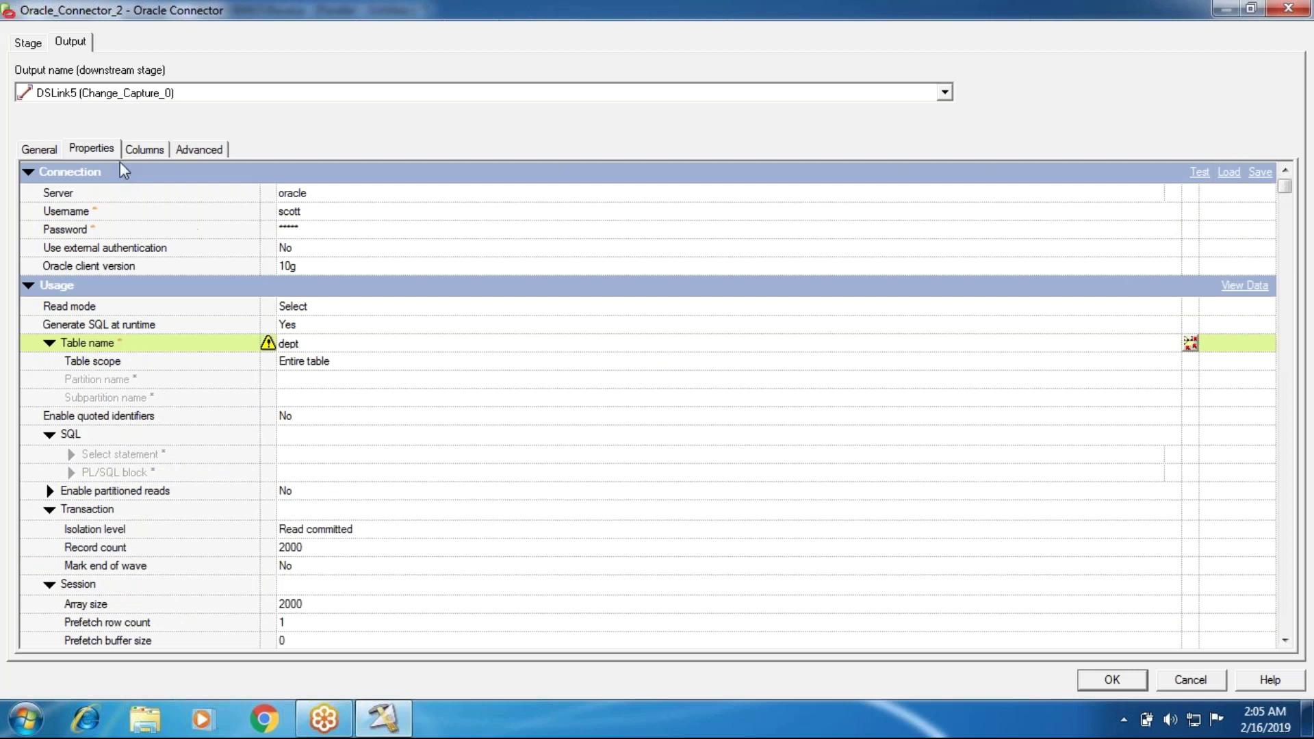
- Load all columns from the dept table definition under Oracle > oracle into Oracle_Connector_2 and accept the stage settings
left_click(141, 152)
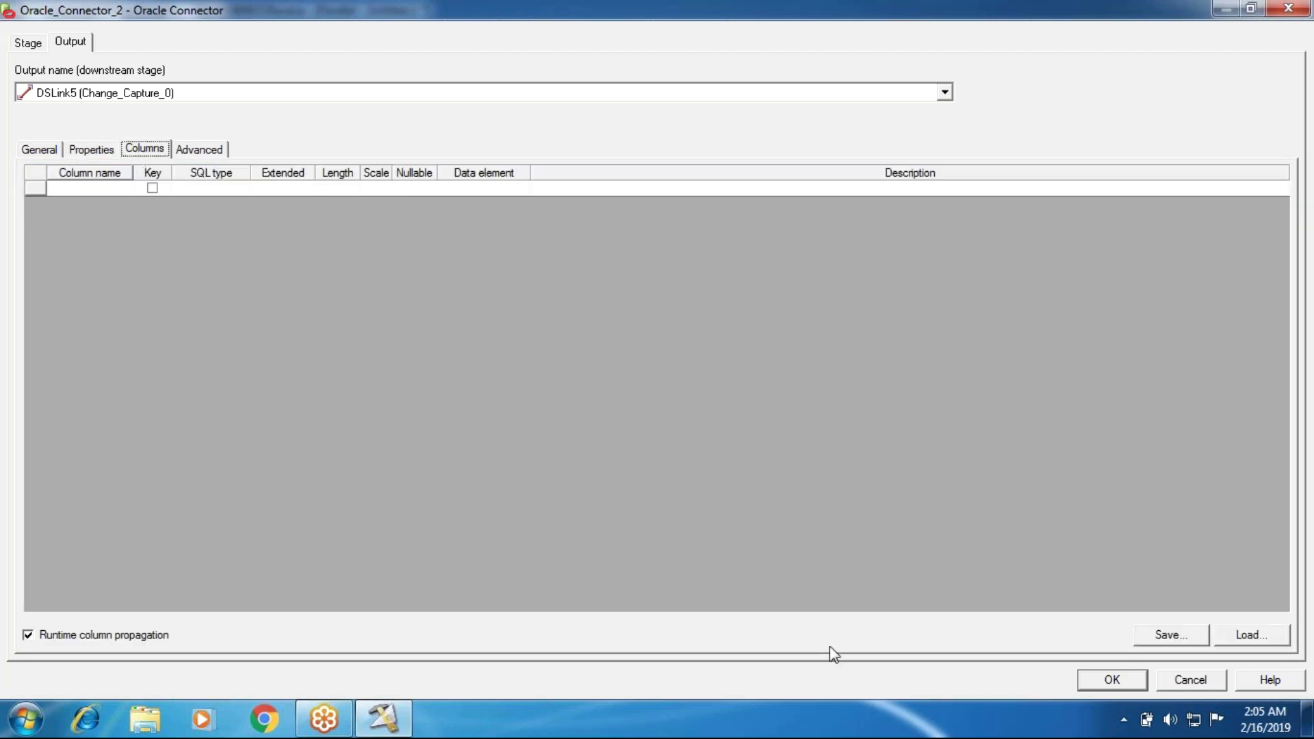
left_click(1234, 635)
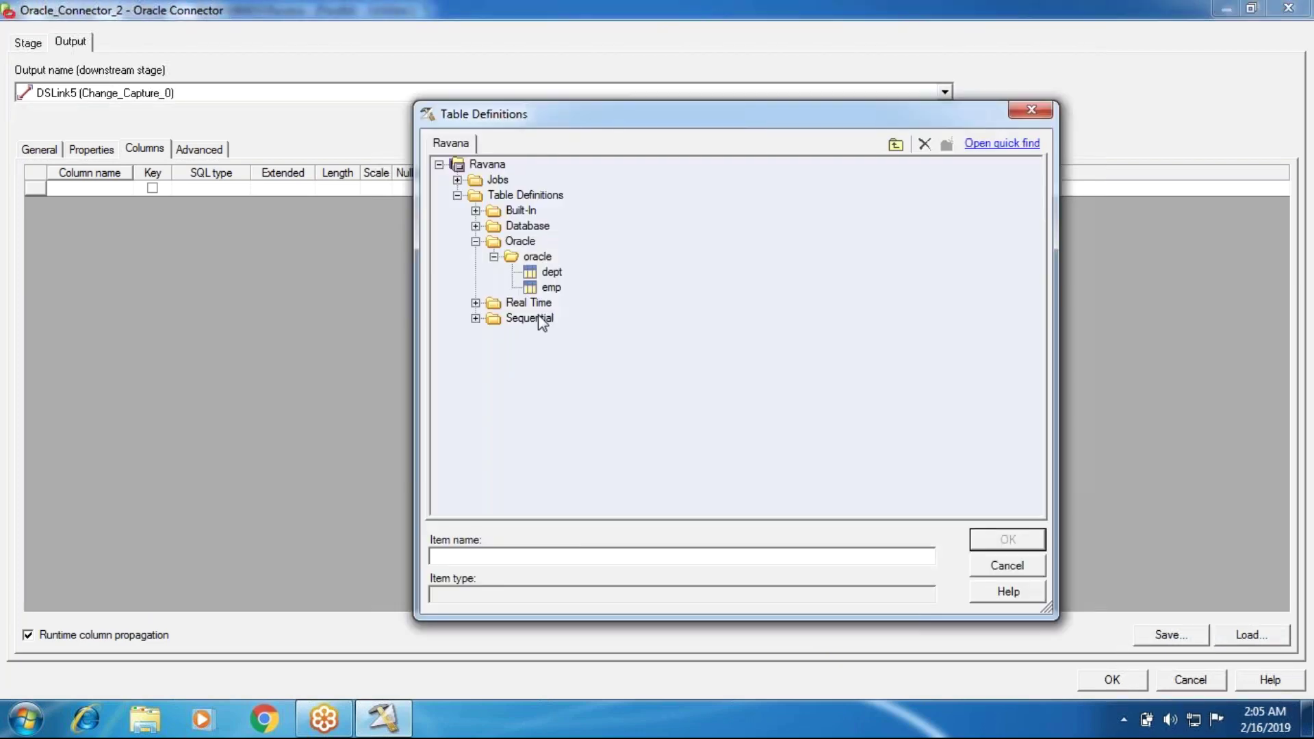
left_click(553, 273)
left_click(1006, 538)
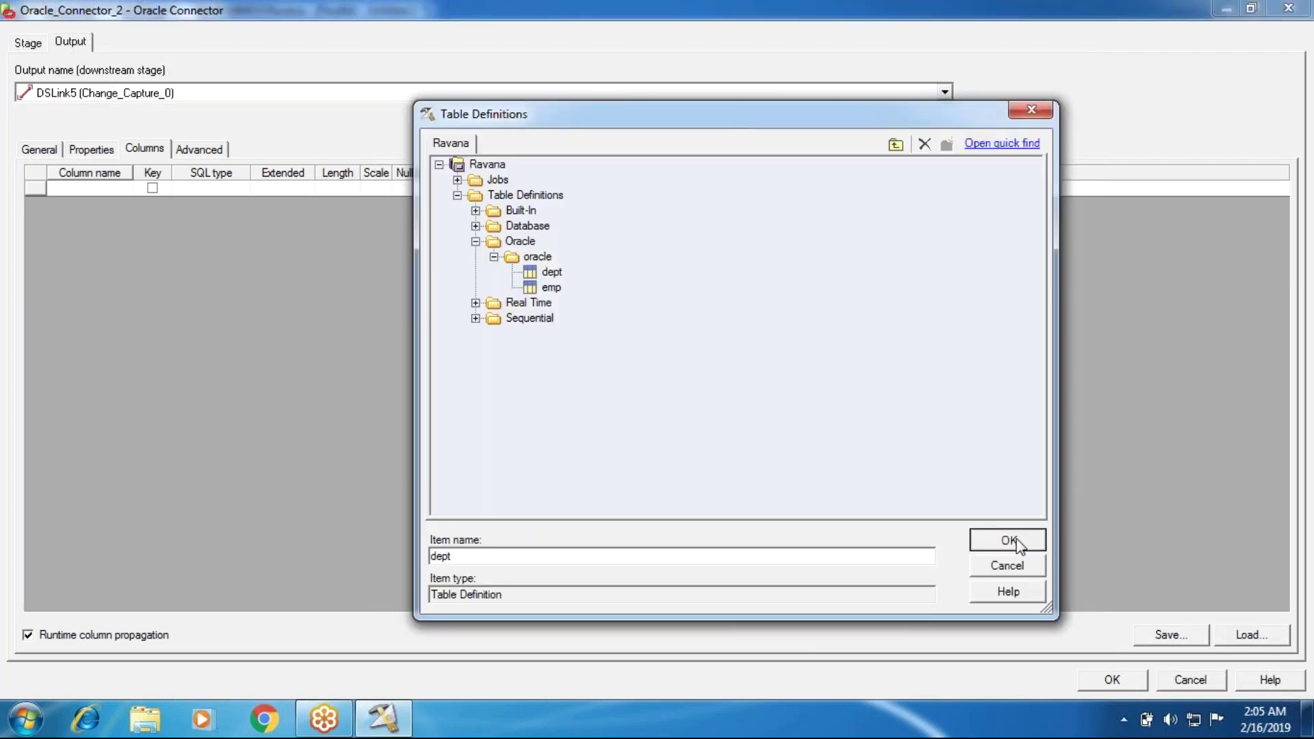
left_click(848, 226)
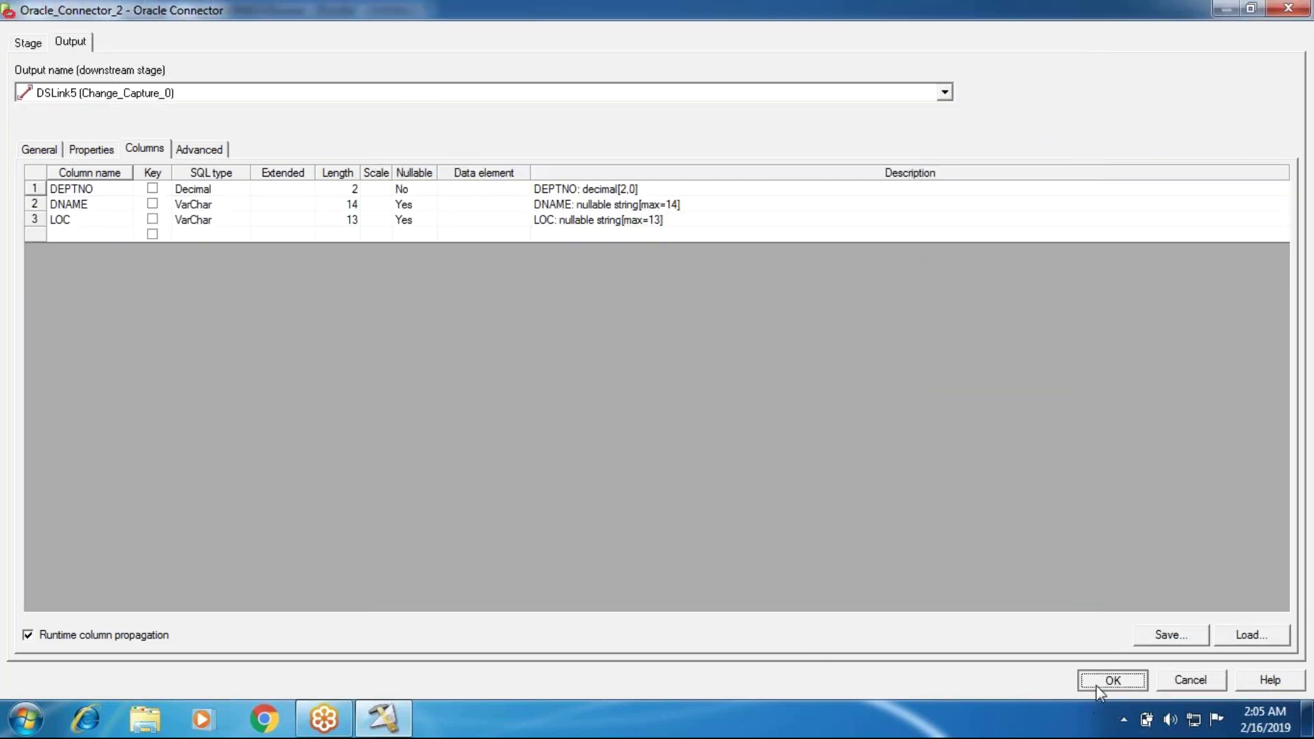
left_click(1098, 686)
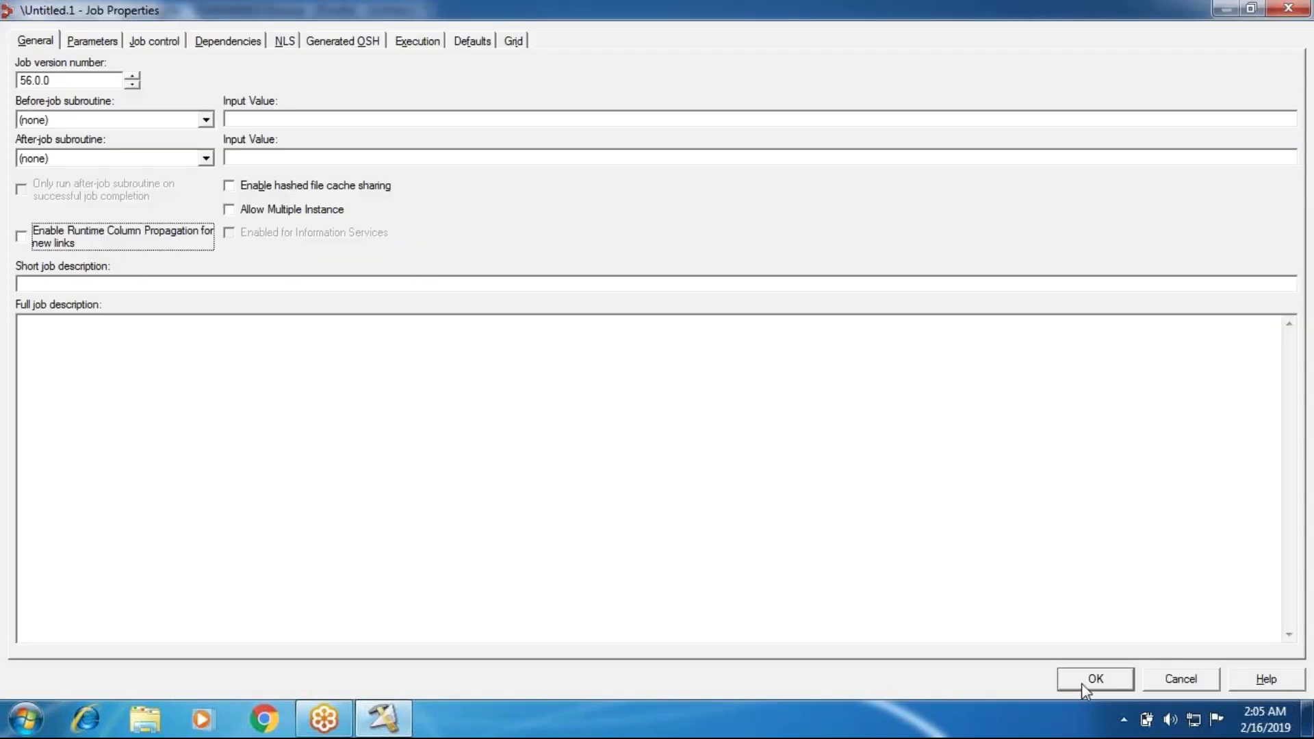
- Disable Runtime Column Propagation for new links in the job properties and accept them
left_click(1082, 683)
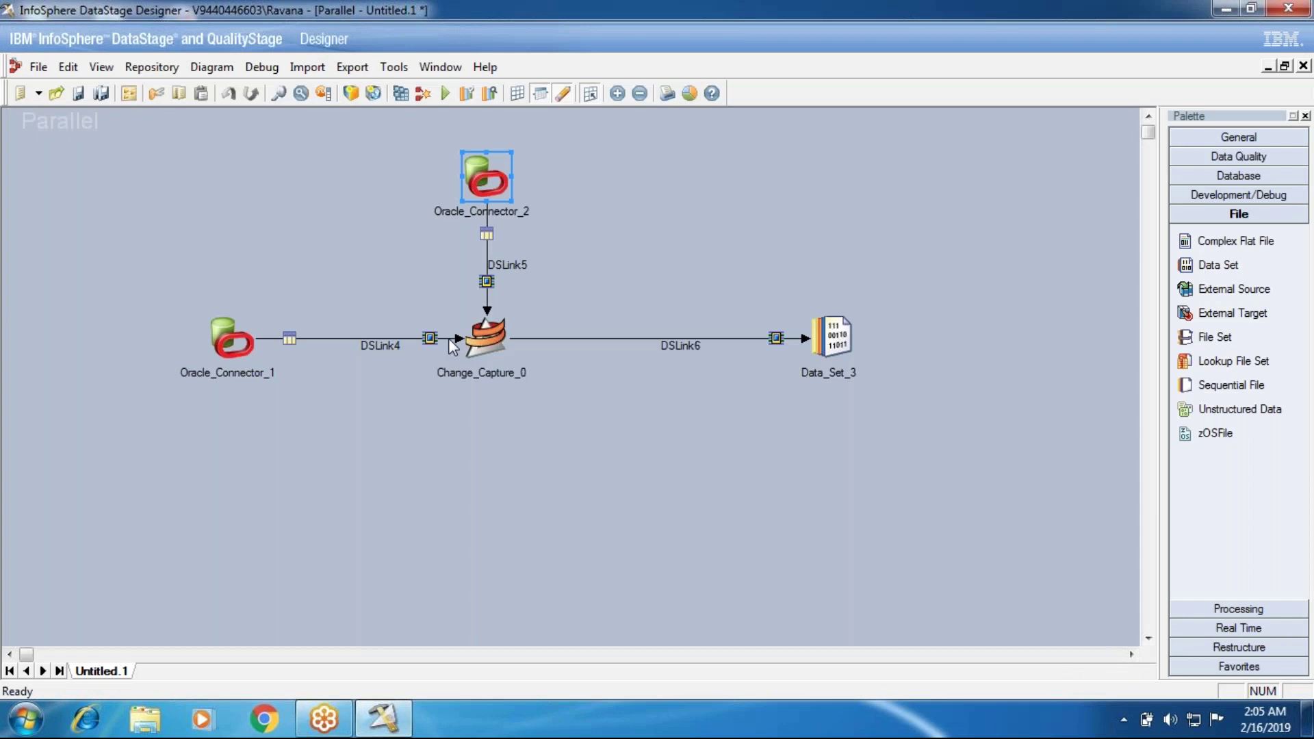
- Set the change key of Change_Capture_0 to DEPTNO and check its Change Mode option
double_click(449, 338)
double_click(719, 456)
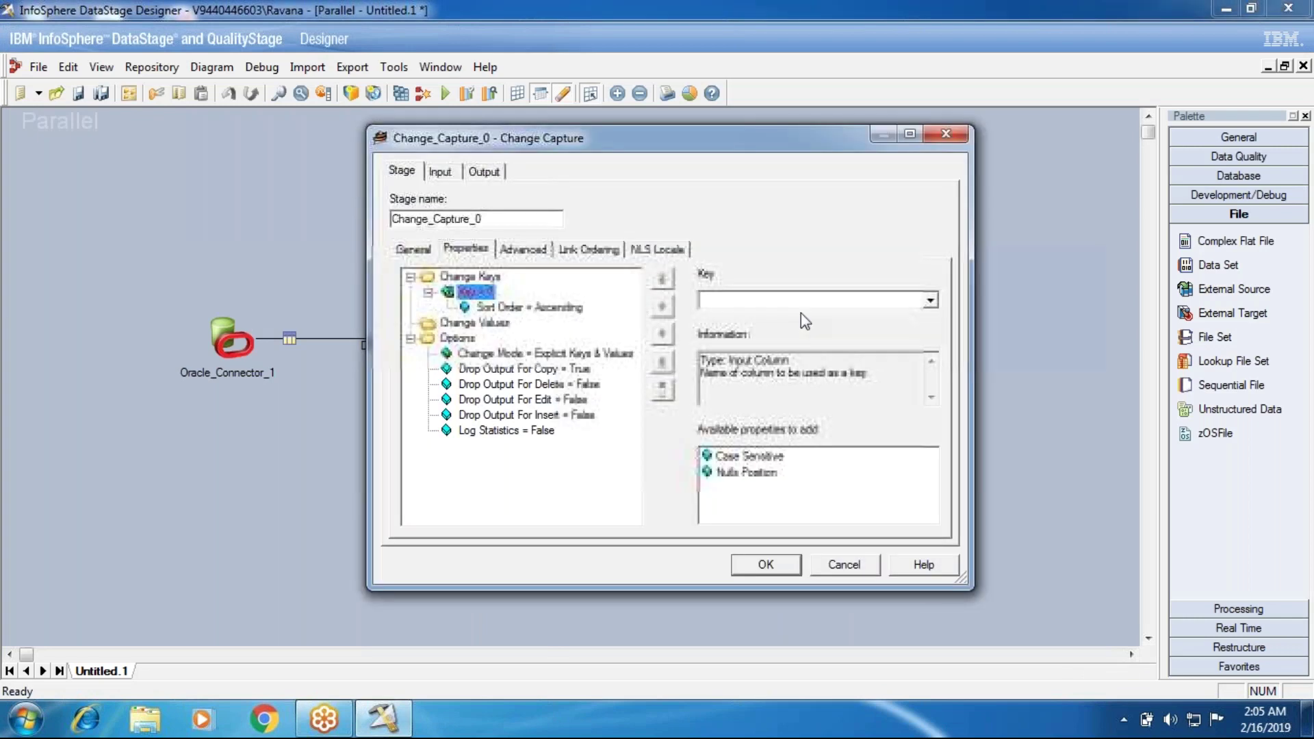
left_click(801, 302)
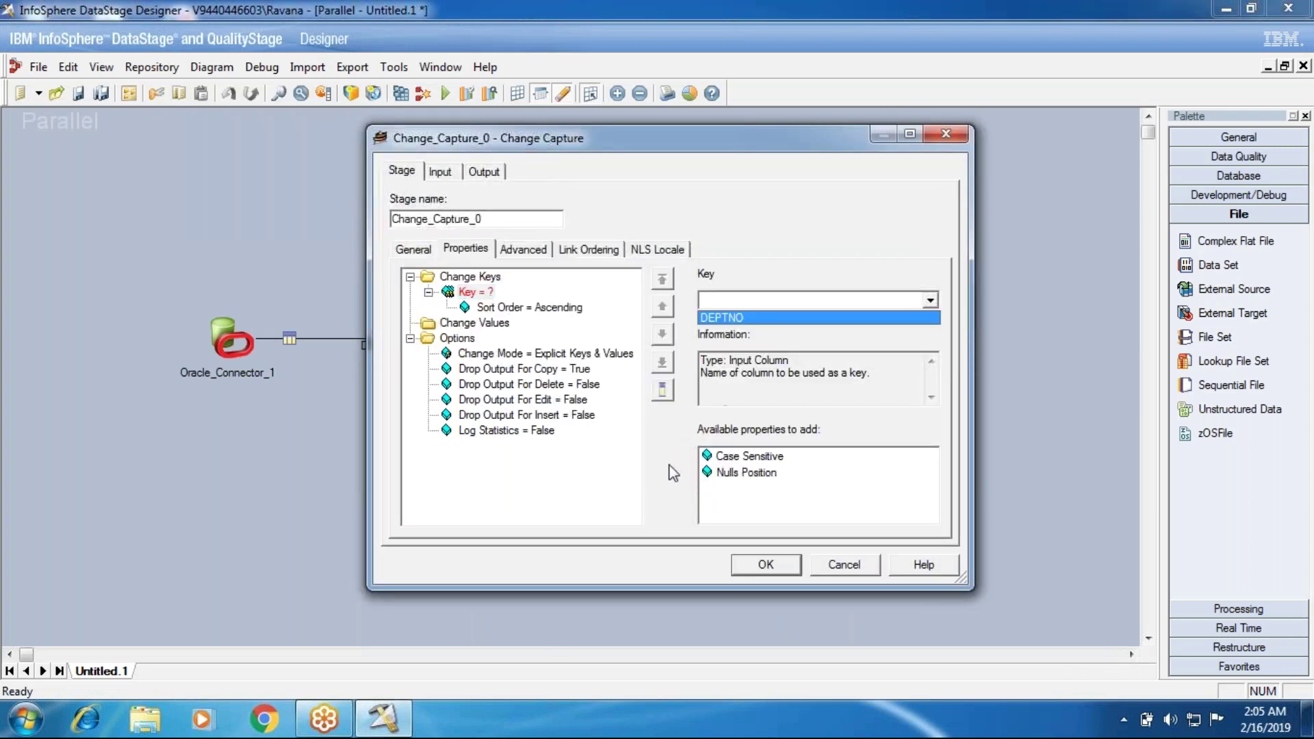
left_click(767, 337)
left_click(918, 307)
left_click(740, 319)
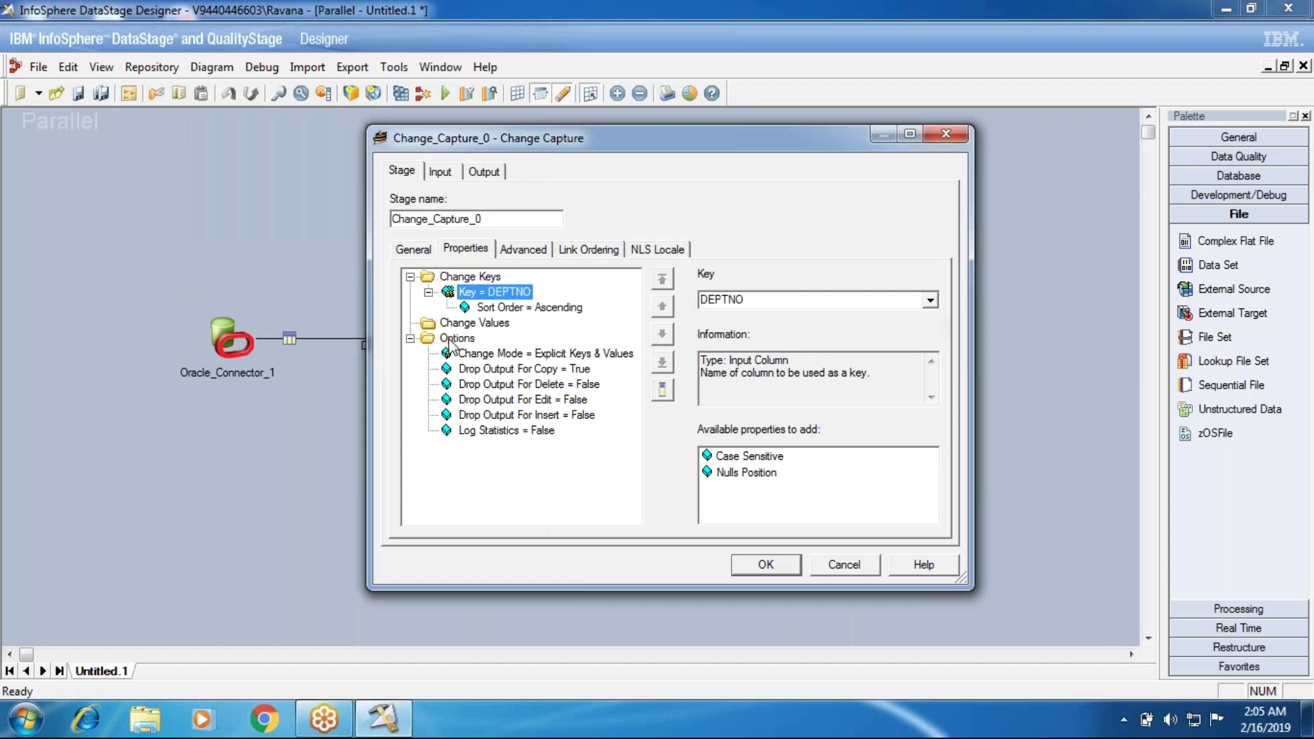
left_click(467, 354)
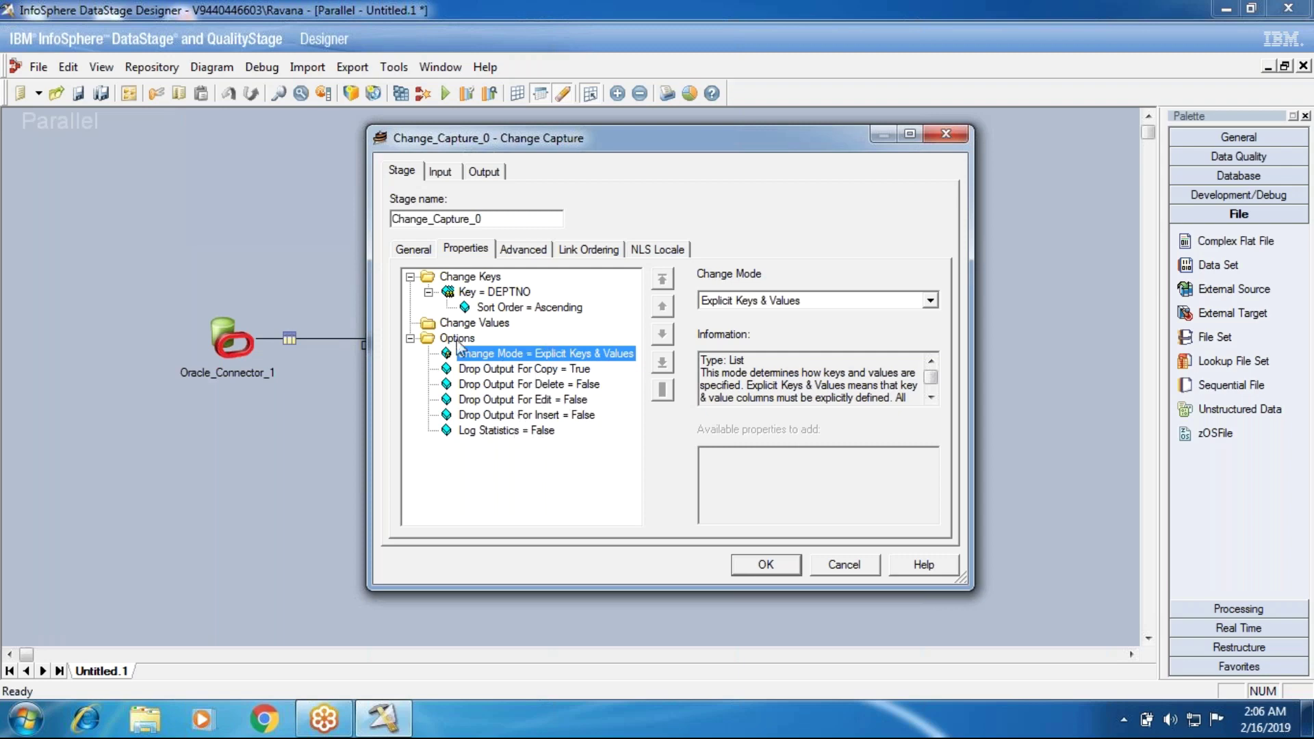
left_click(523, 249)
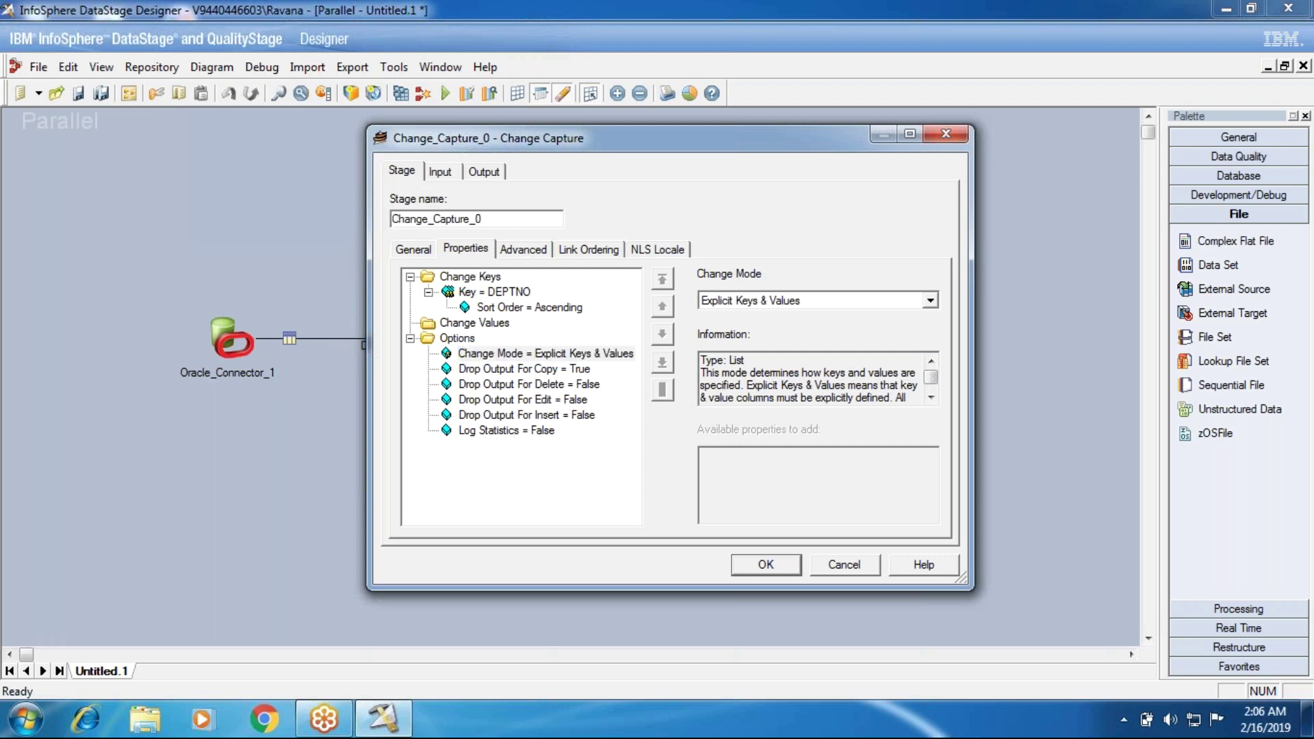
- Map DEPTNO, DNAME, LOC and the change code to output link DSLink6 of Change_Capture_0, then review the mapping and output columns
left_click(437, 172)
left_click(484, 172)
left_click_drag(527, 301, 760, 347)
left_click(514, 250)
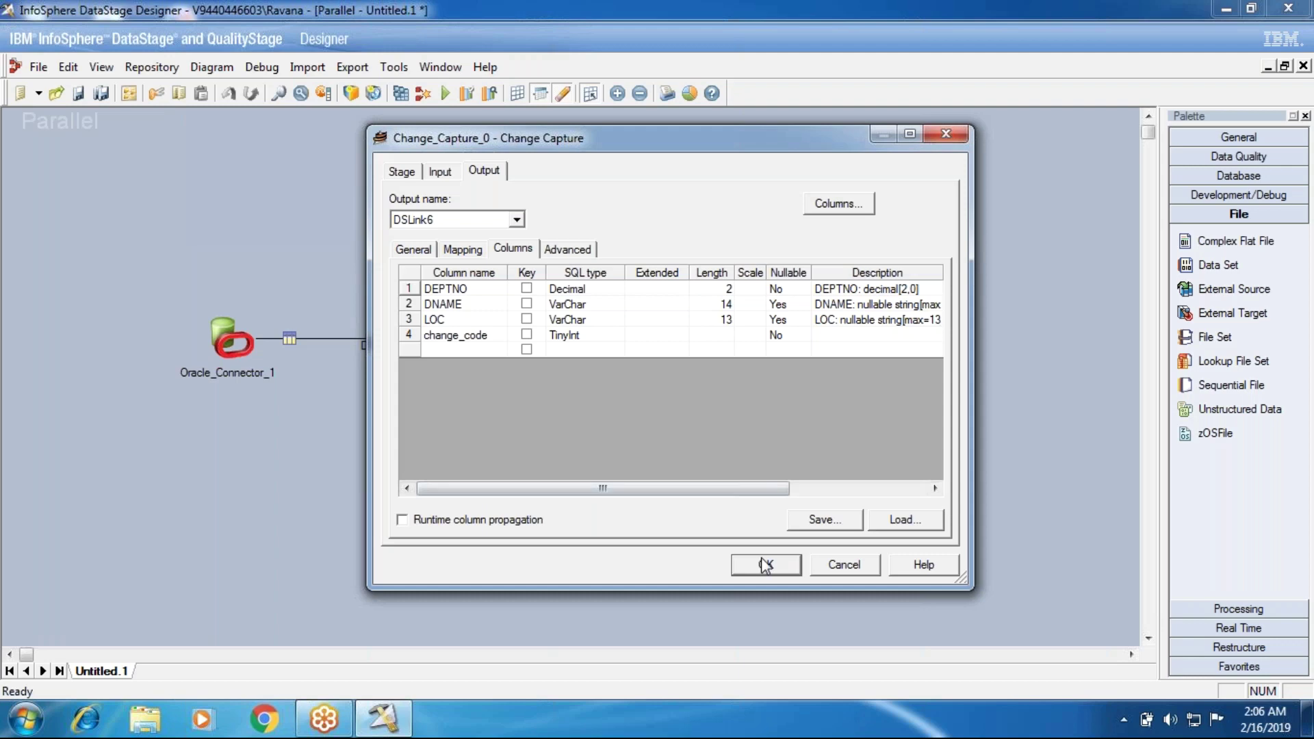
left_click(766, 566)
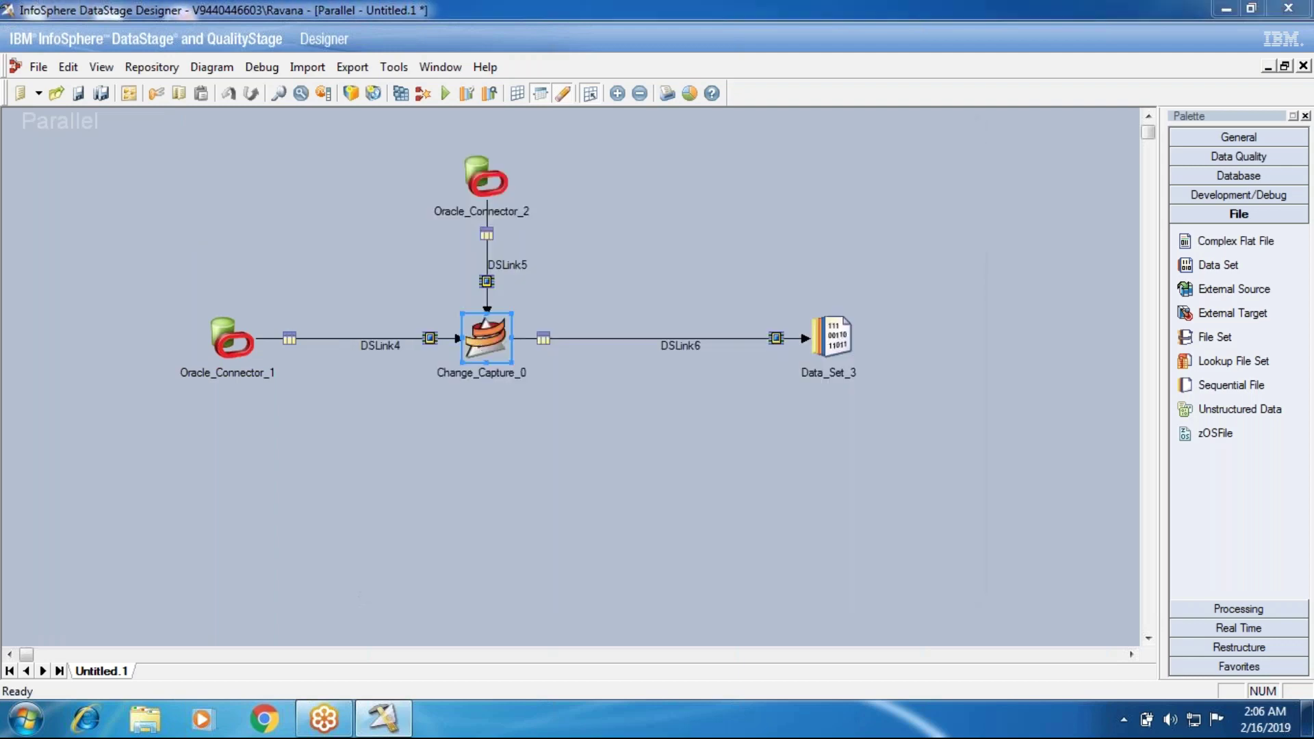
double_click(469, 339)
left_click(484, 177)
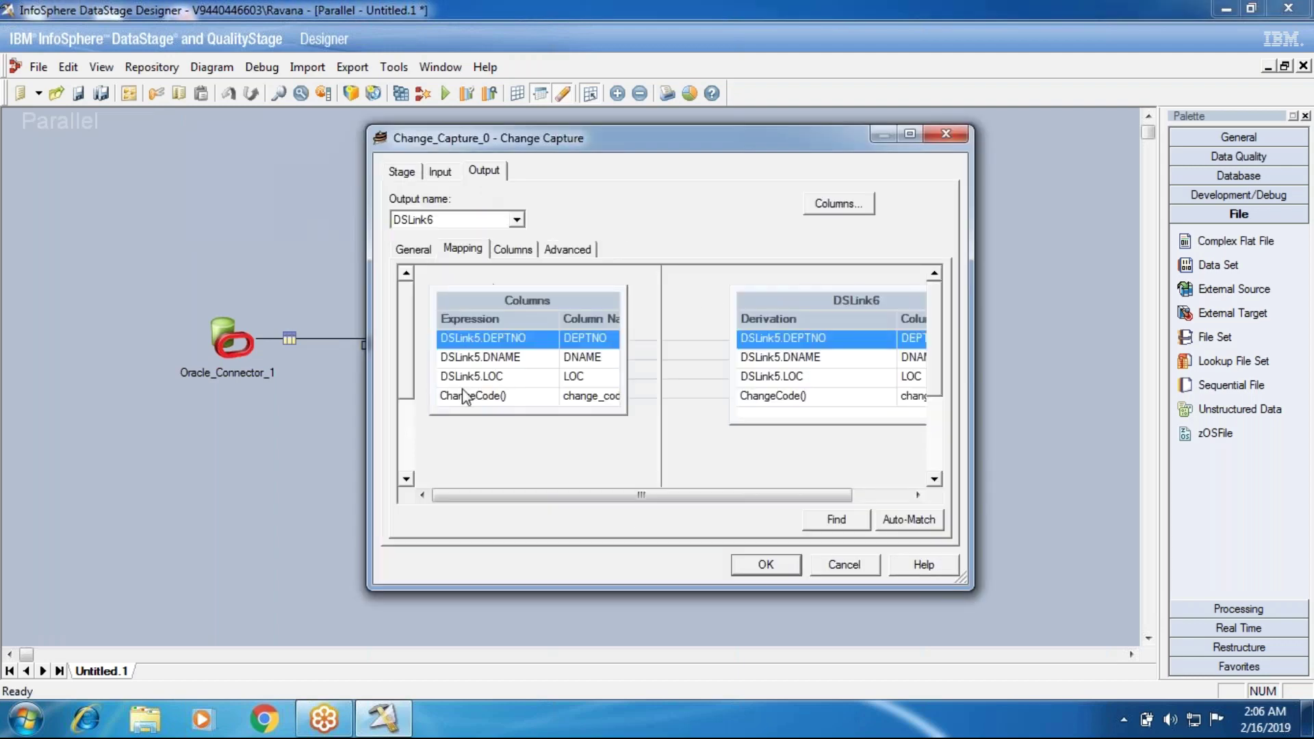
left_click(514, 250)
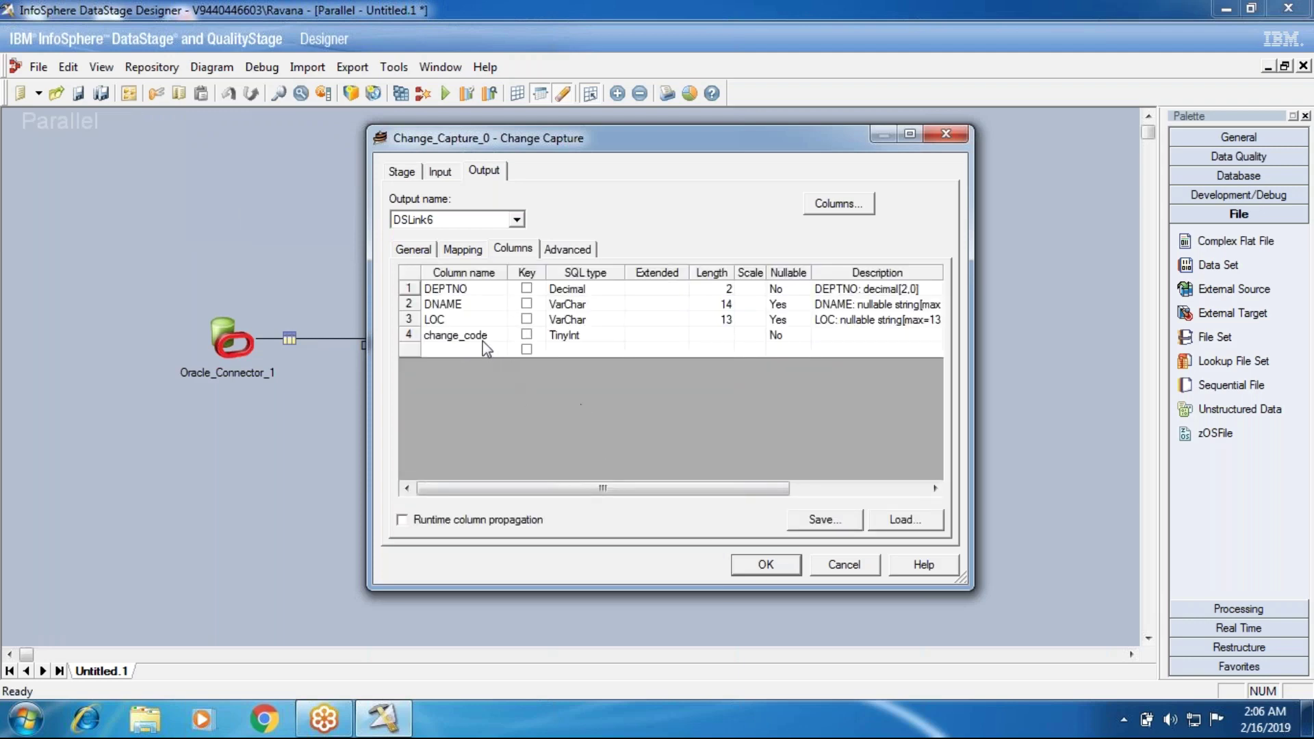
left_click(800, 565)
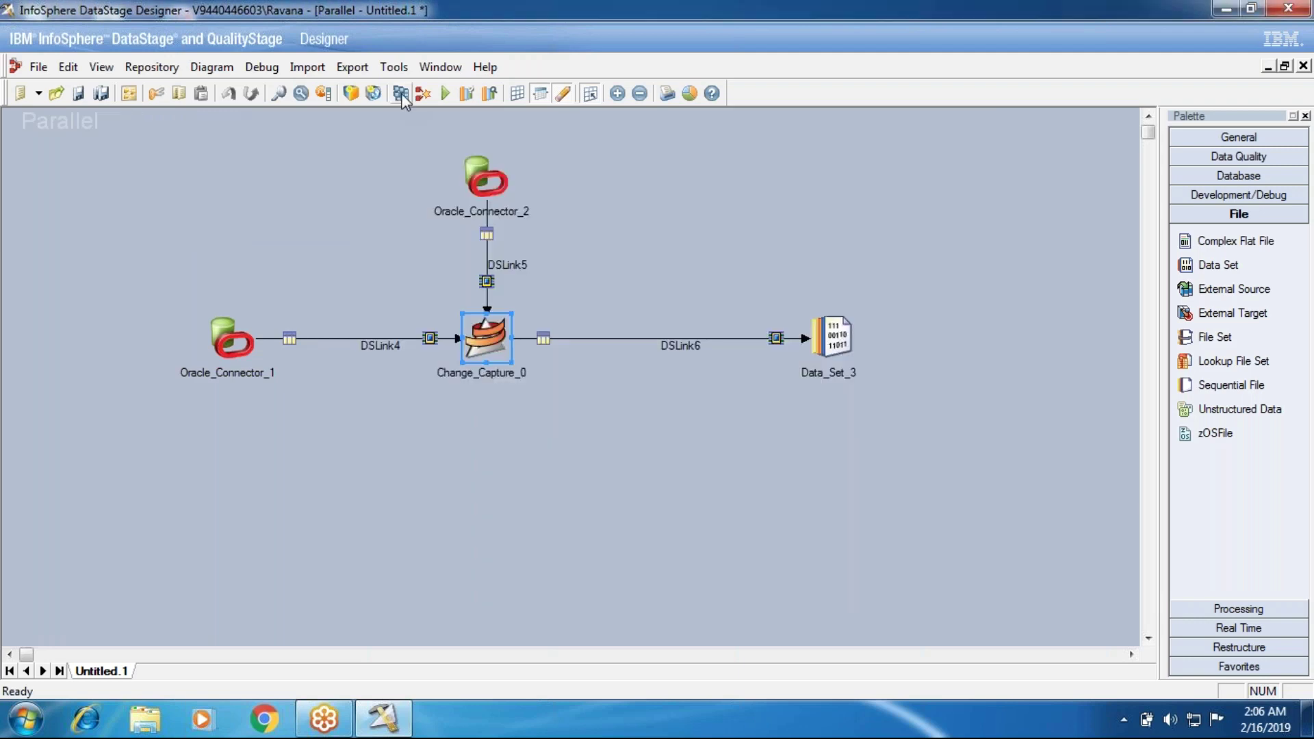
- Start compiling the job, agree to save it first, and choose Jobs > Batch101 as the save folder
left_click(401, 94)
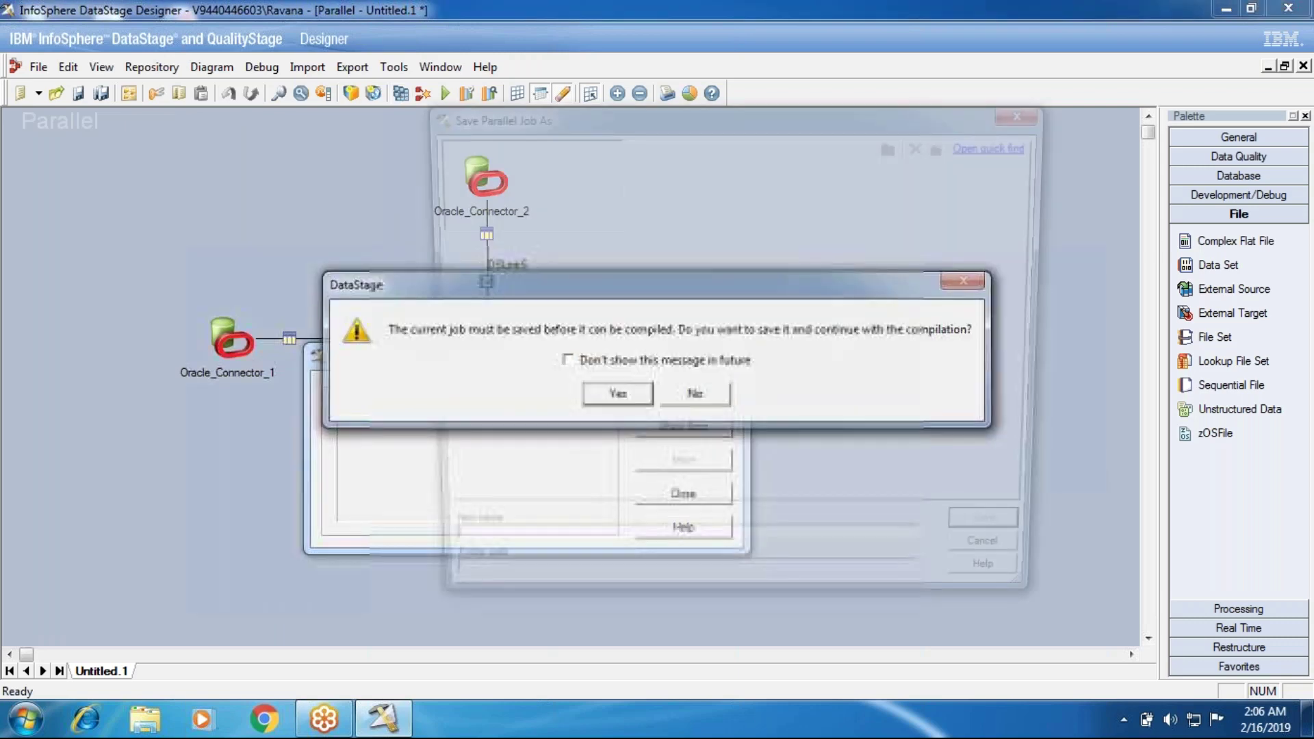
key("Return")
left_click(457, 348)
left_click(457, 226)
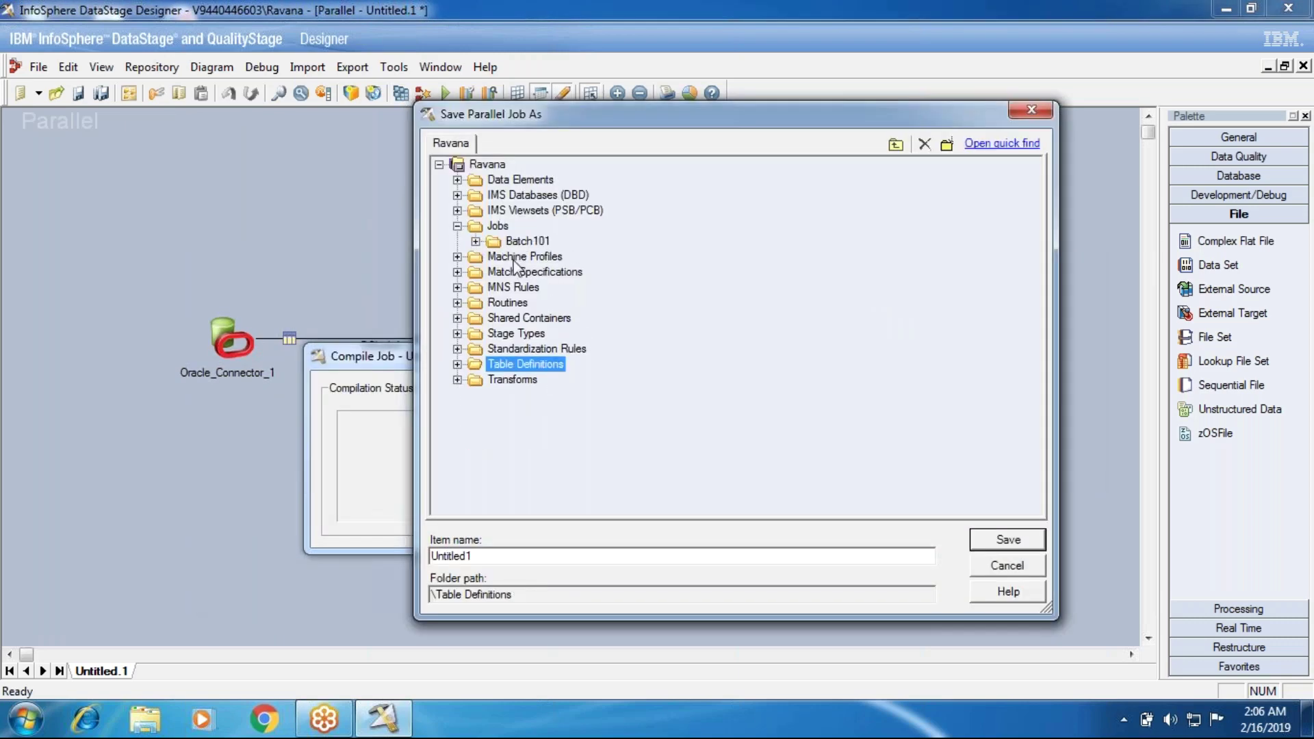
left_click(475, 241)
left_click(552, 182)
left_click(520, 166)
left_click(534, 556)
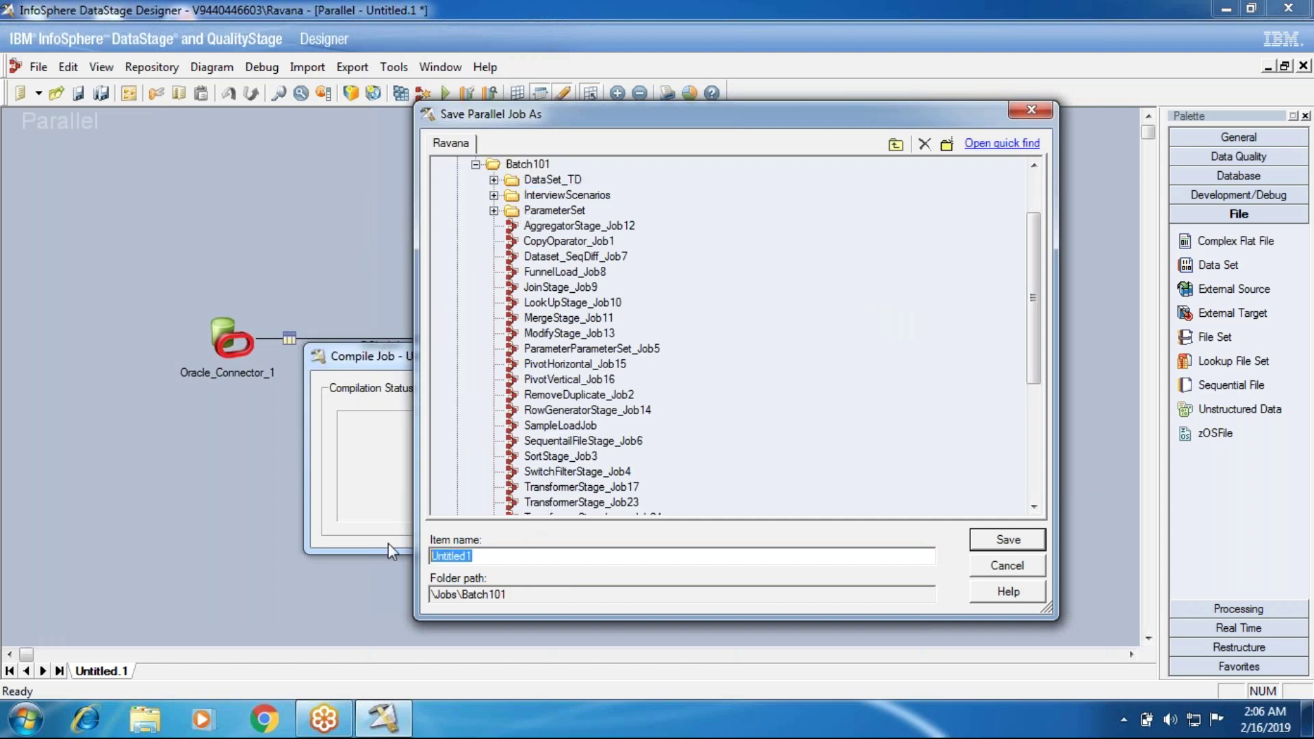
type("ChangeCaptu")
type("re")
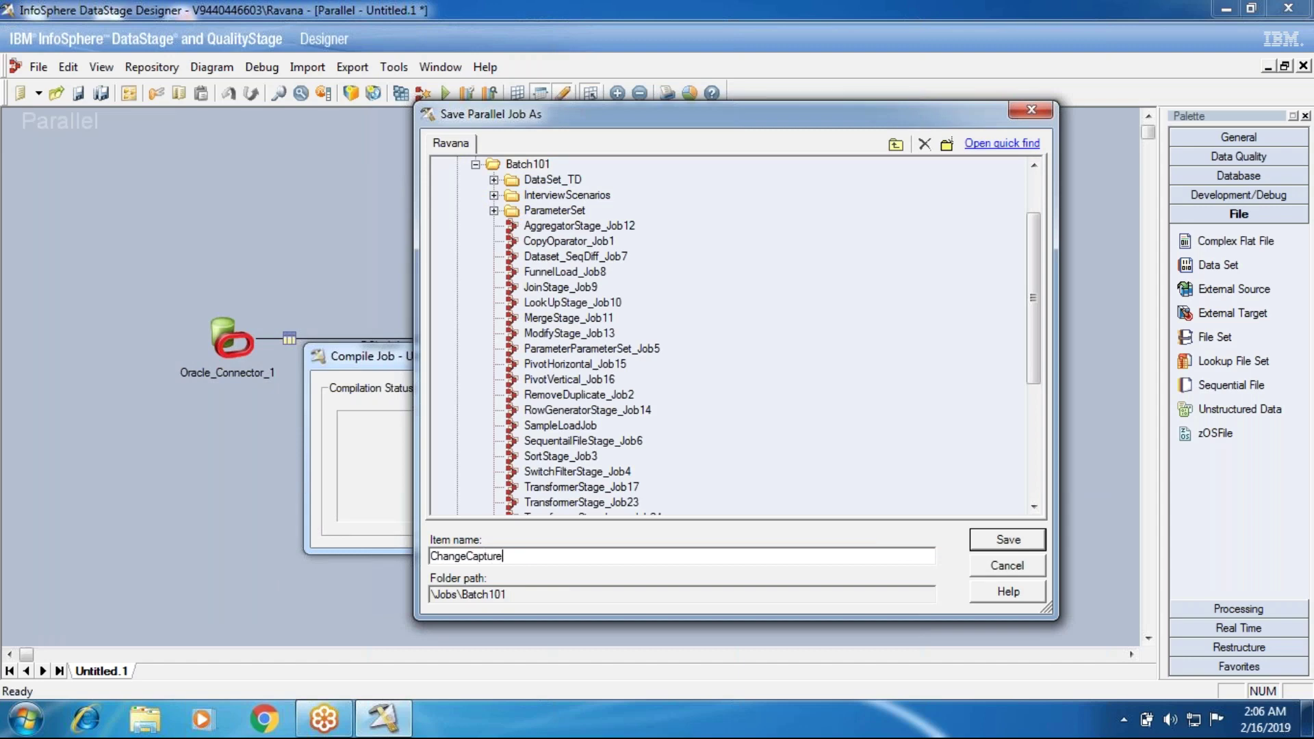
type("Stage_Job")
scroll(1036, 306, "down", 2)
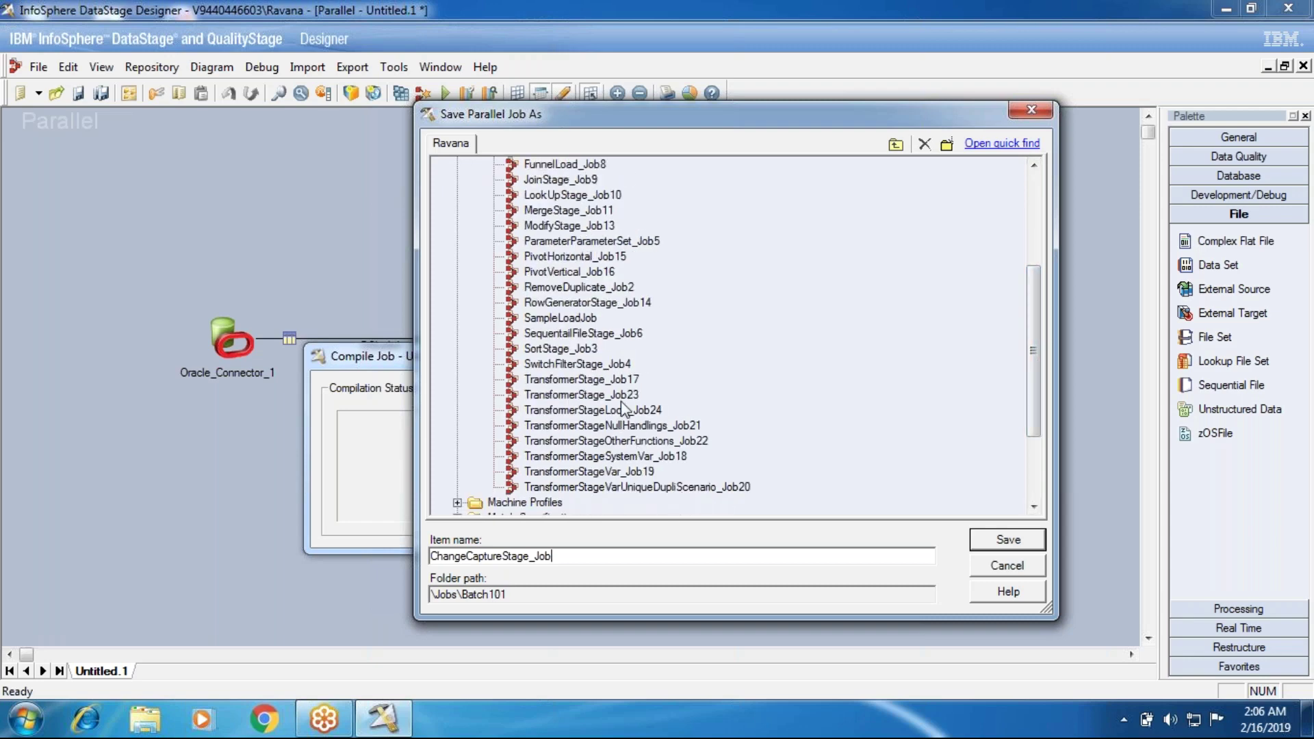
left_click(623, 411)
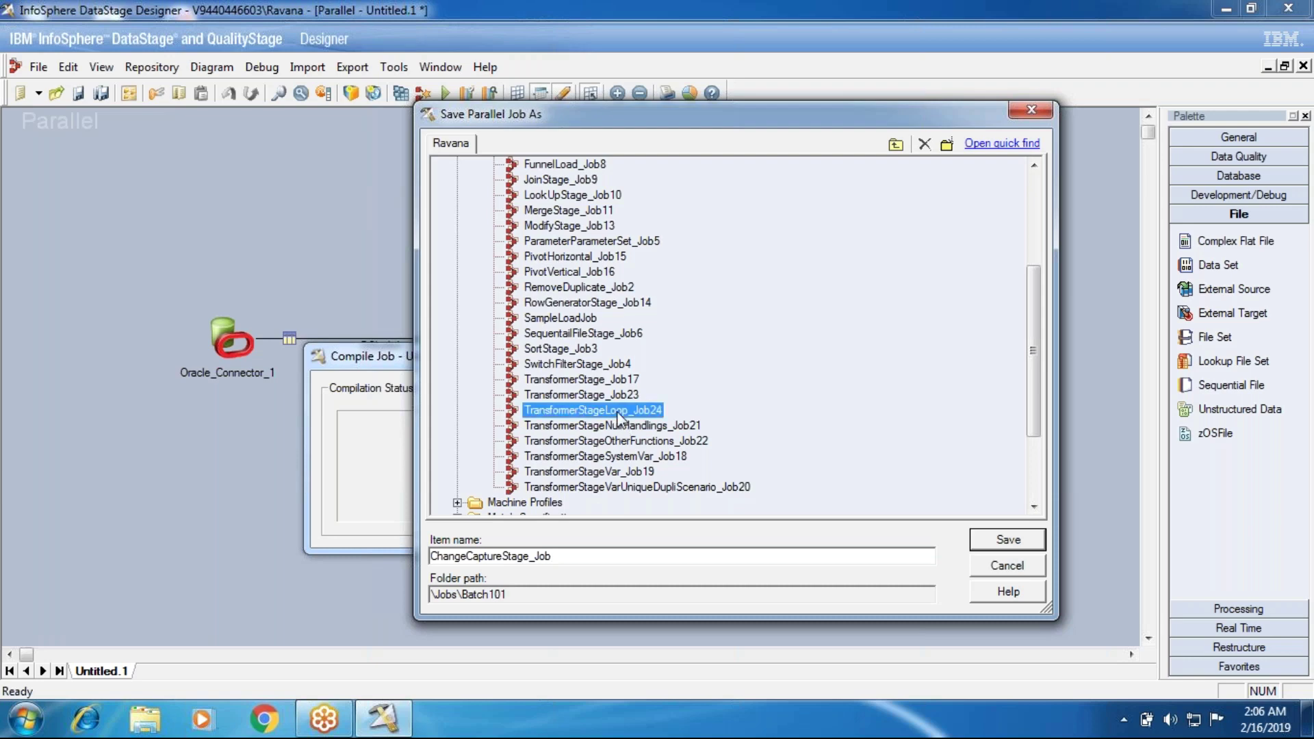
left_click(585, 552)
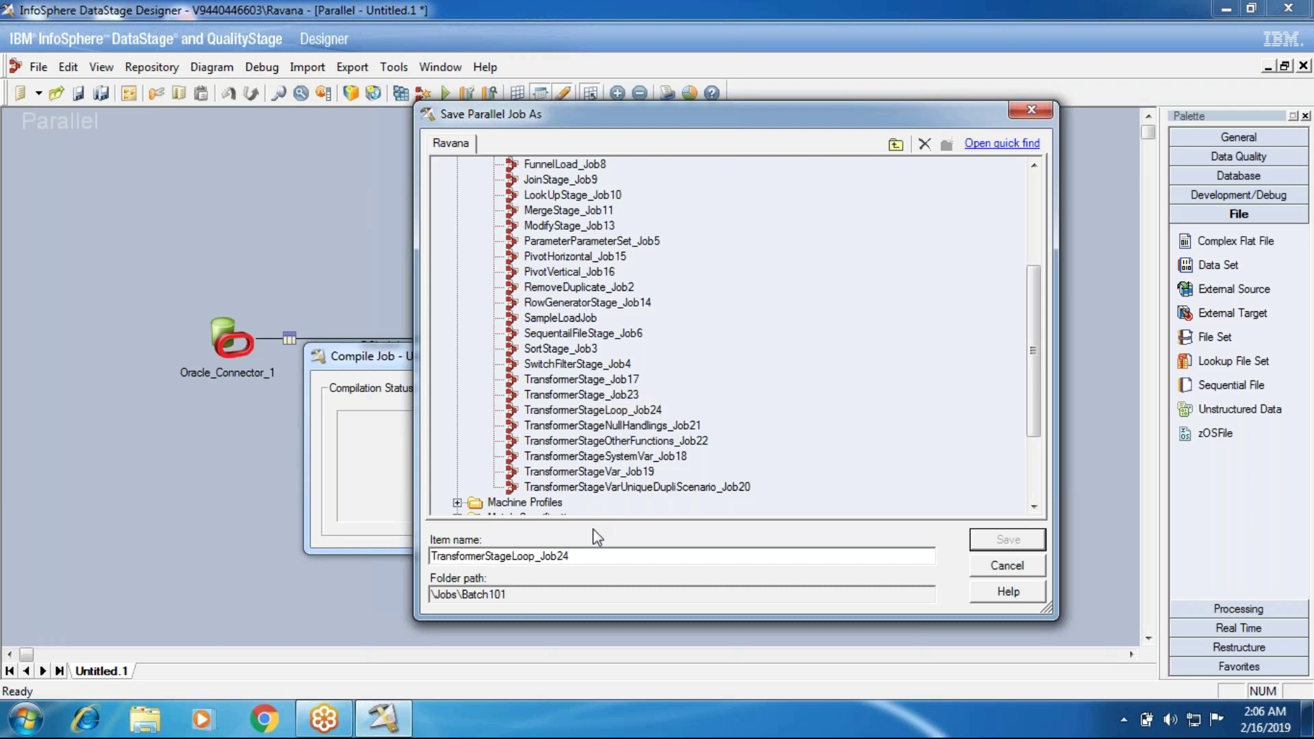
- Name the job ChangeCaptureStage_Job25 and save it so that compilation proceeds
double_click(577, 556)
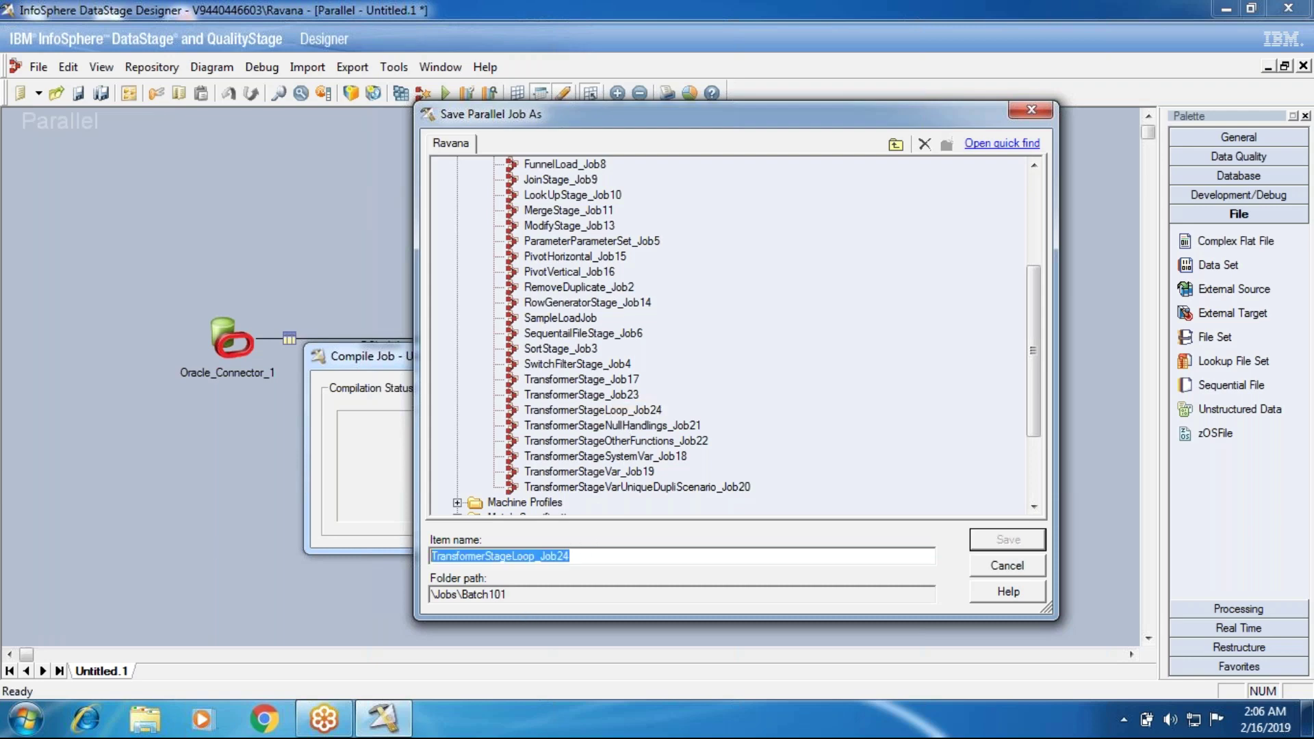
type("Cha")
key("BackSpace")
key("BackSpace")
type("hangeCapture")
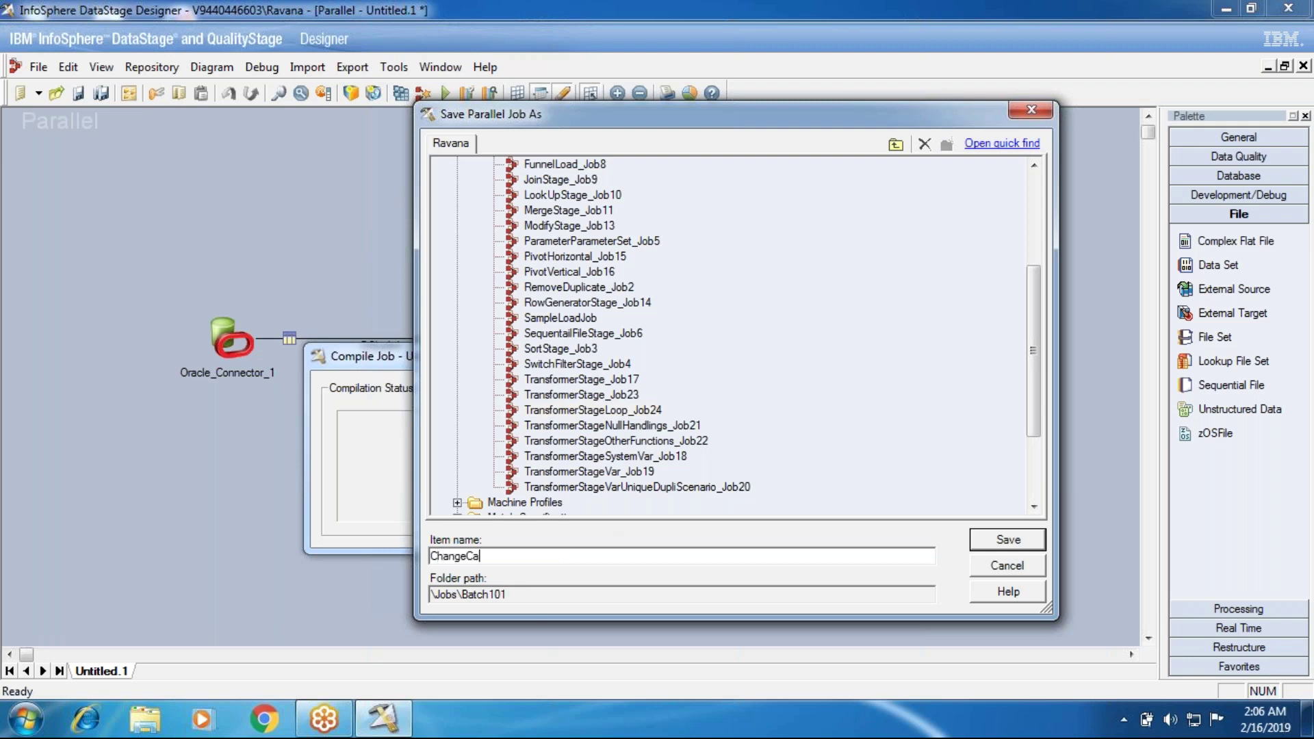
type("Stag")
key("BackSpace")
key("BackSpace")
type("age")
type("_Job25")
left_click(1043, 533)
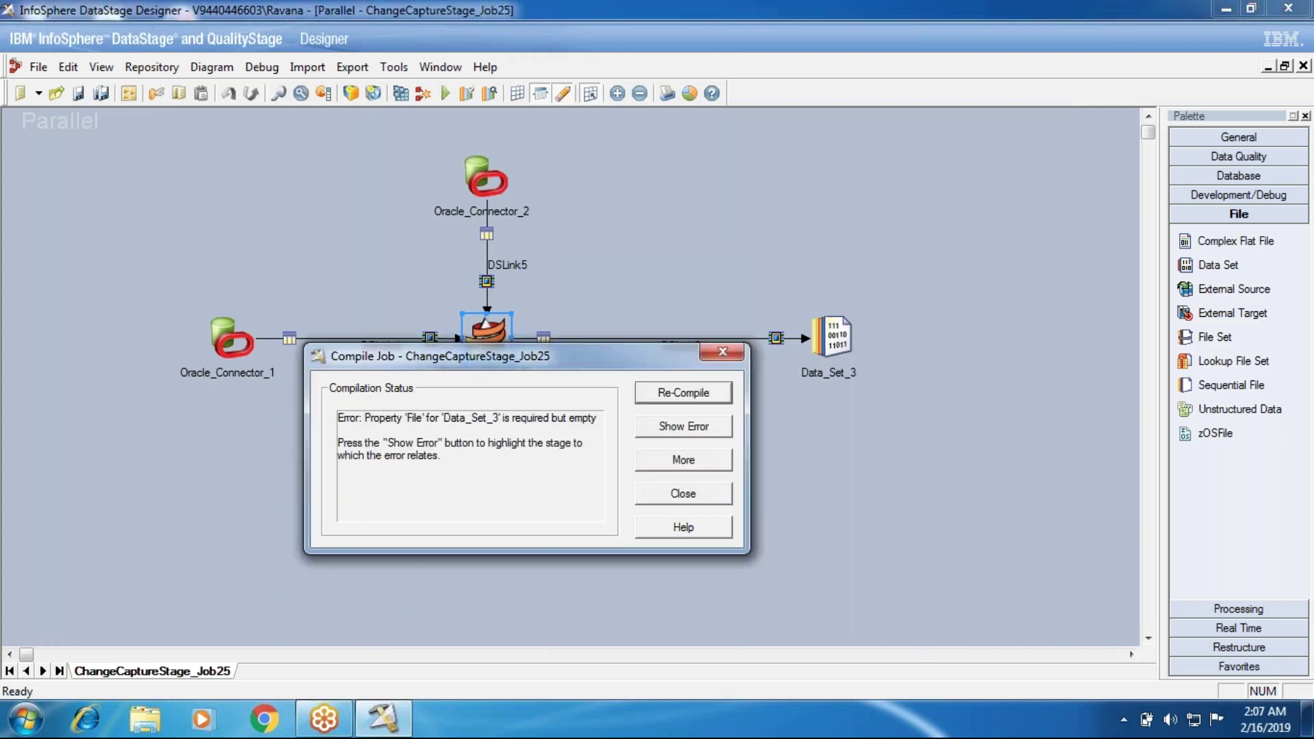
- Close the compile report and set the target file of Data_Set_3 to ChangeCap.ds
left_click(661, 497)
left_click(844, 368)
double_click(843, 368)
left_click(101, 161)
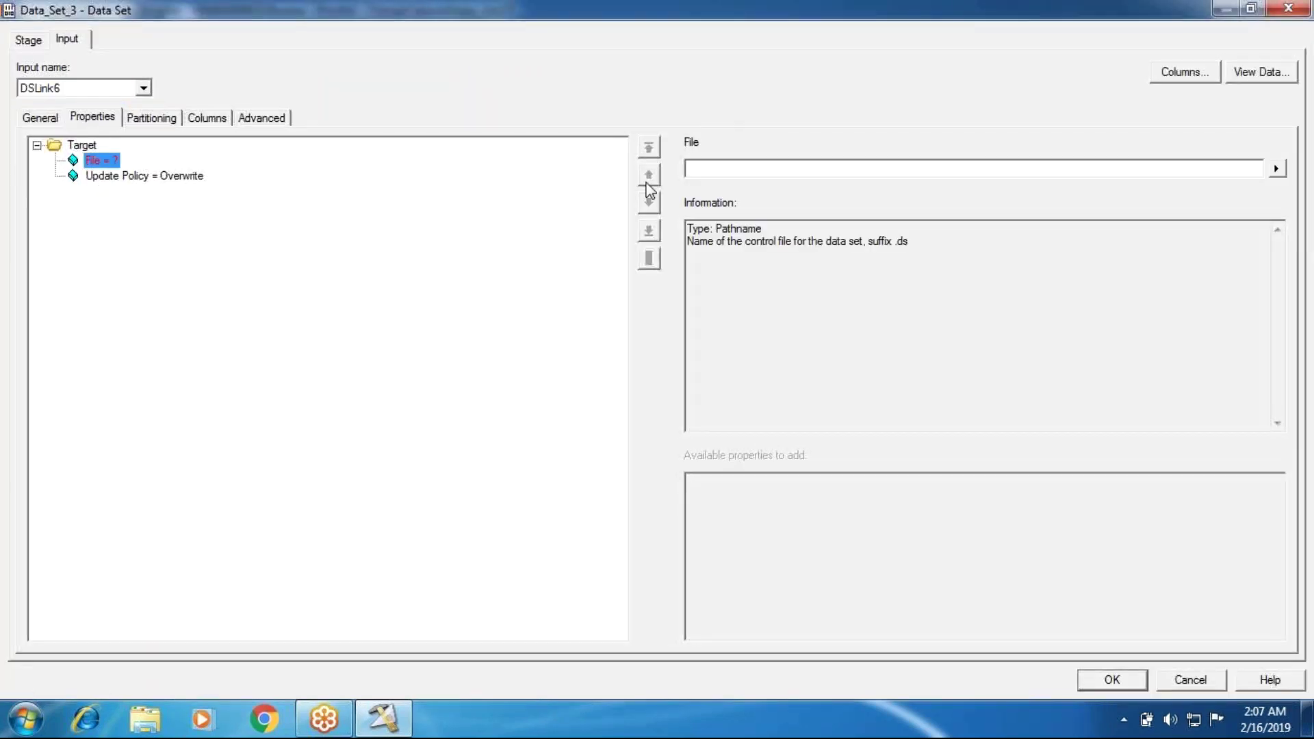
left_click(721, 166)
type("ChangeCap")
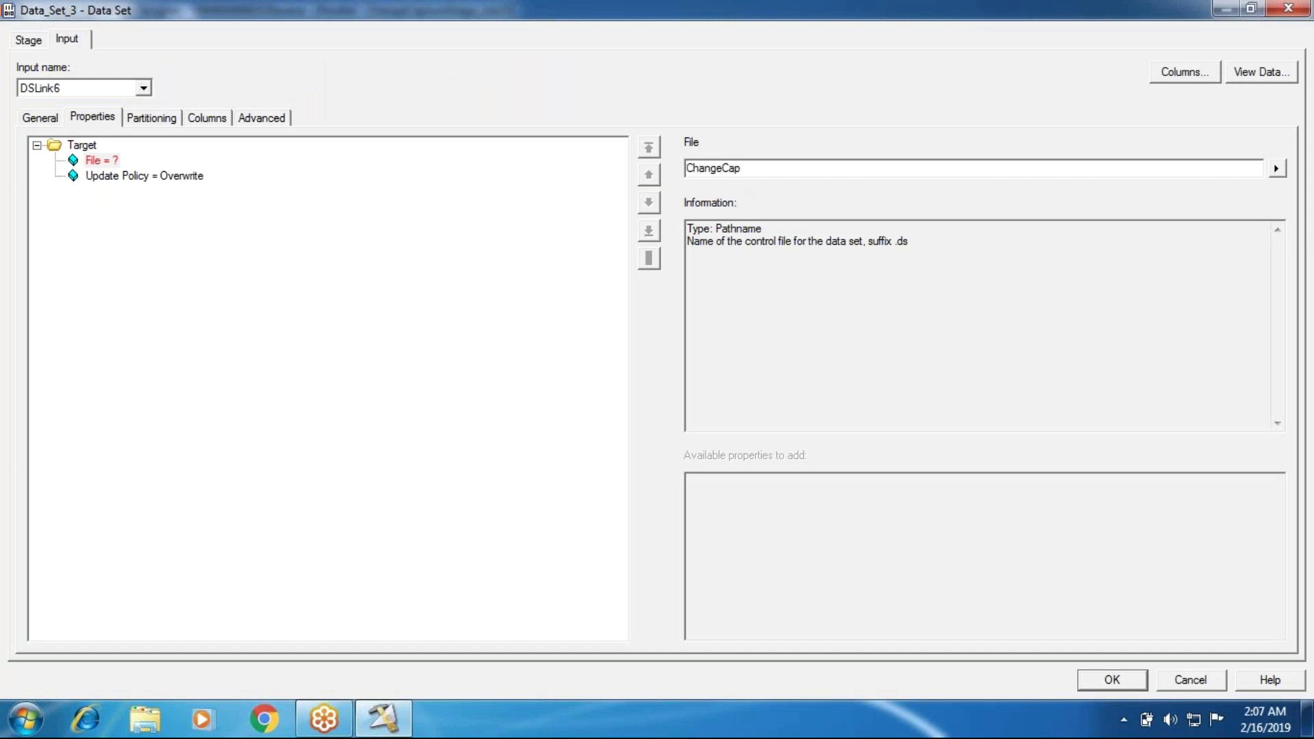
type(".ds")
key("Return")
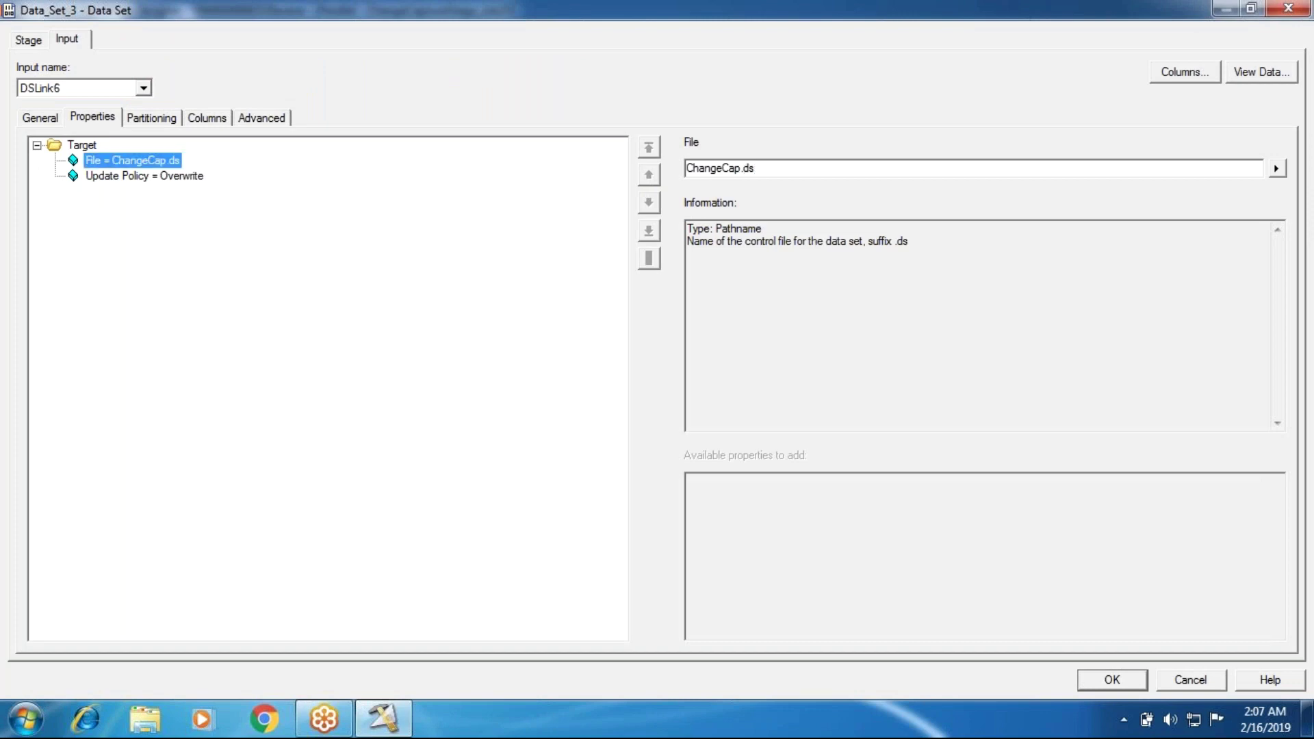
- Accept the Data_Set_3 settings, save and compile ChangeCaptureStage_Job25, and run it
left_click(1110, 681)
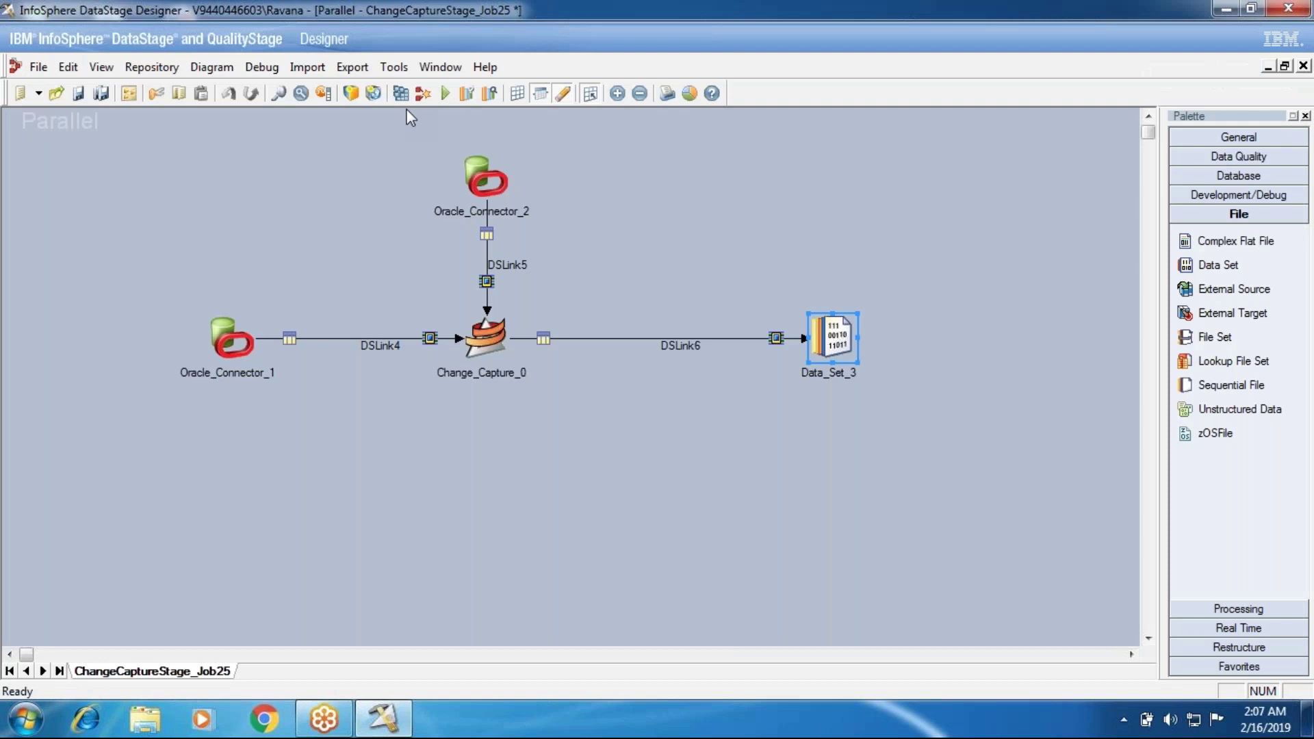
left_click(423, 93)
left_click(609, 392)
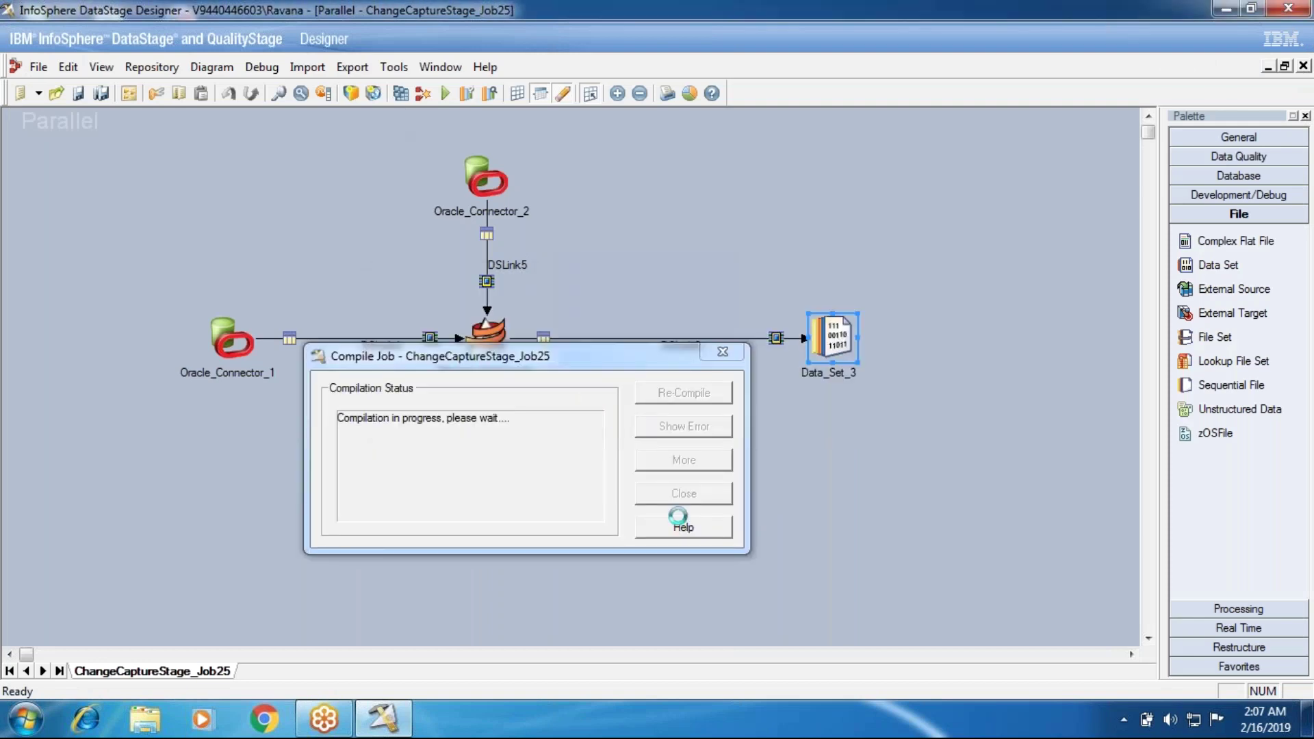
left_click(684, 492)
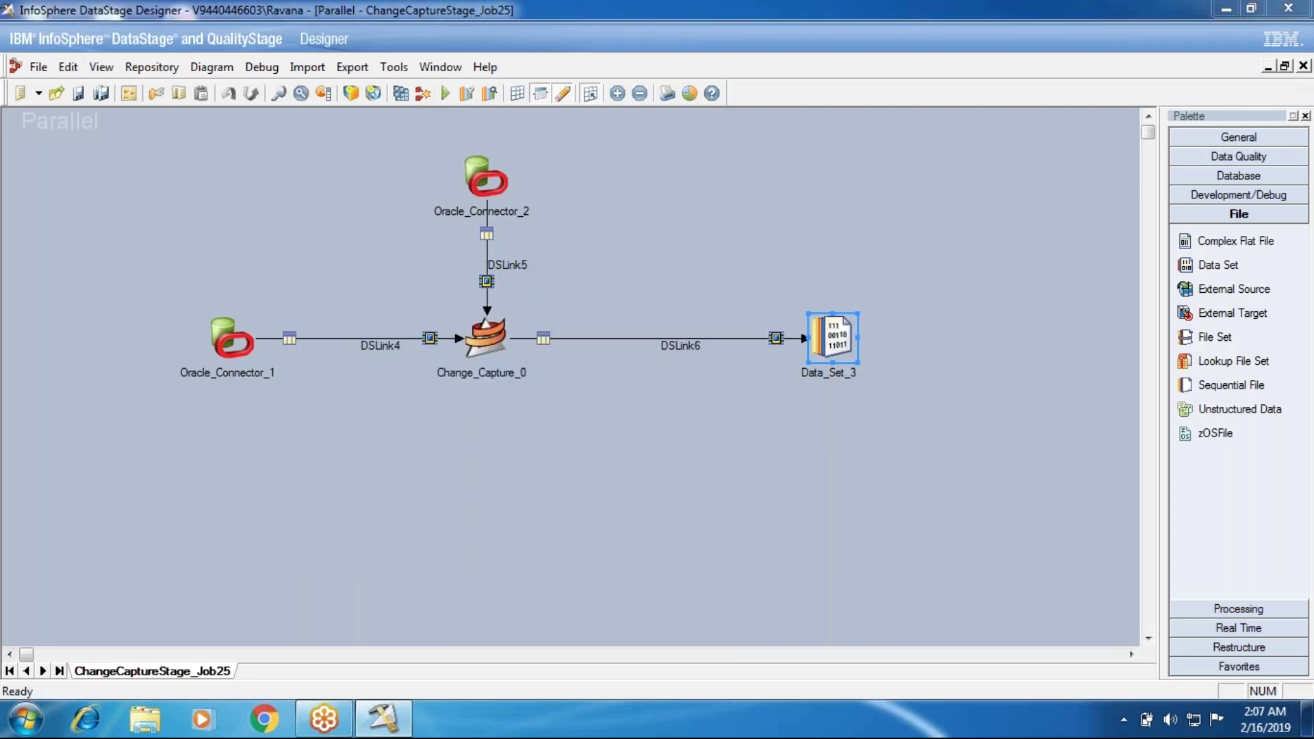
key("ctrl+F5")
key("Return")
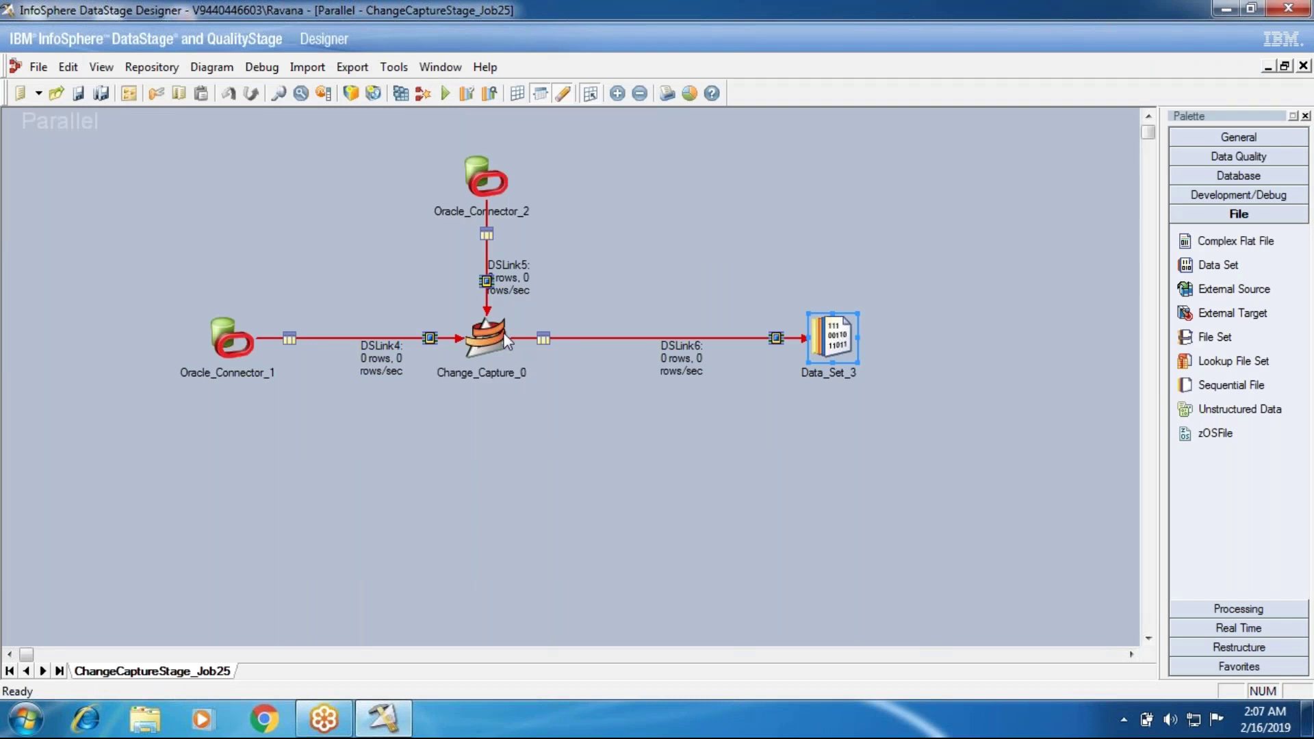
- Show the job log, read the details of the fatal DEPTNO transfer event, and close the details and log
left_click(395, 66)
left_click(434, 219)
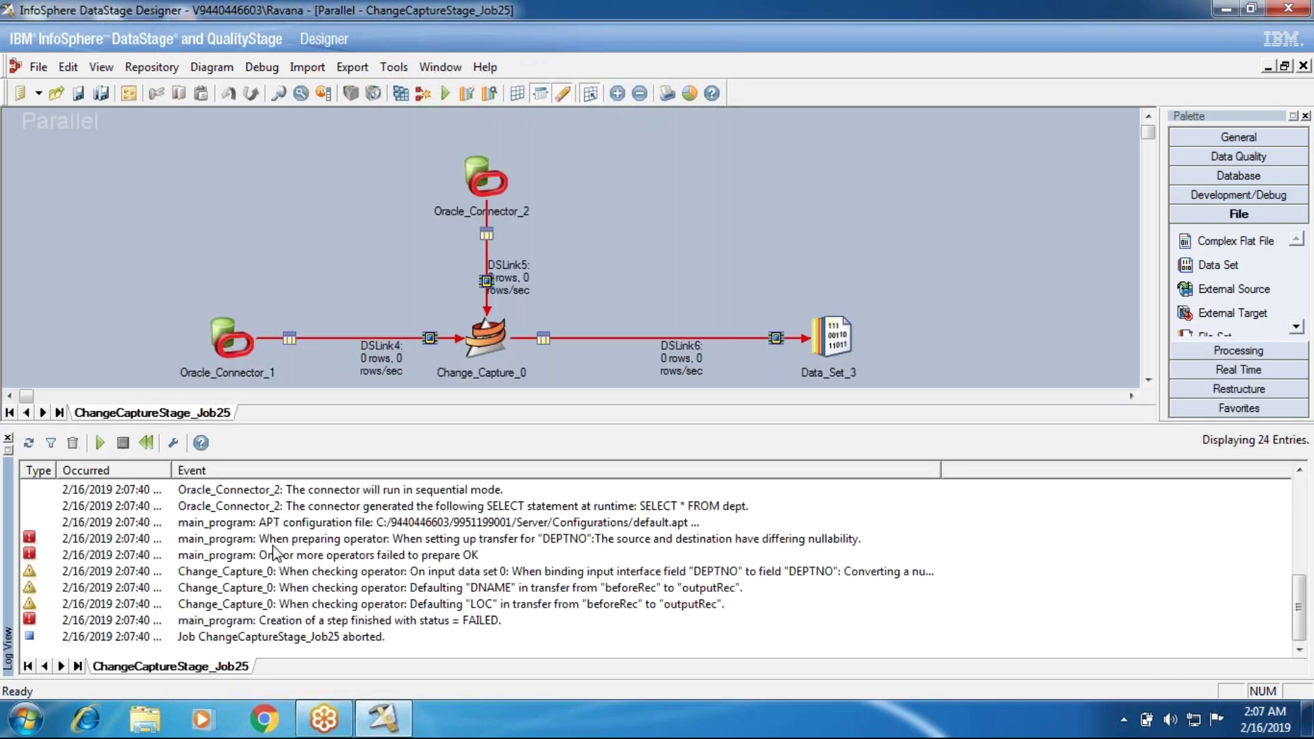
left_click(236, 541)
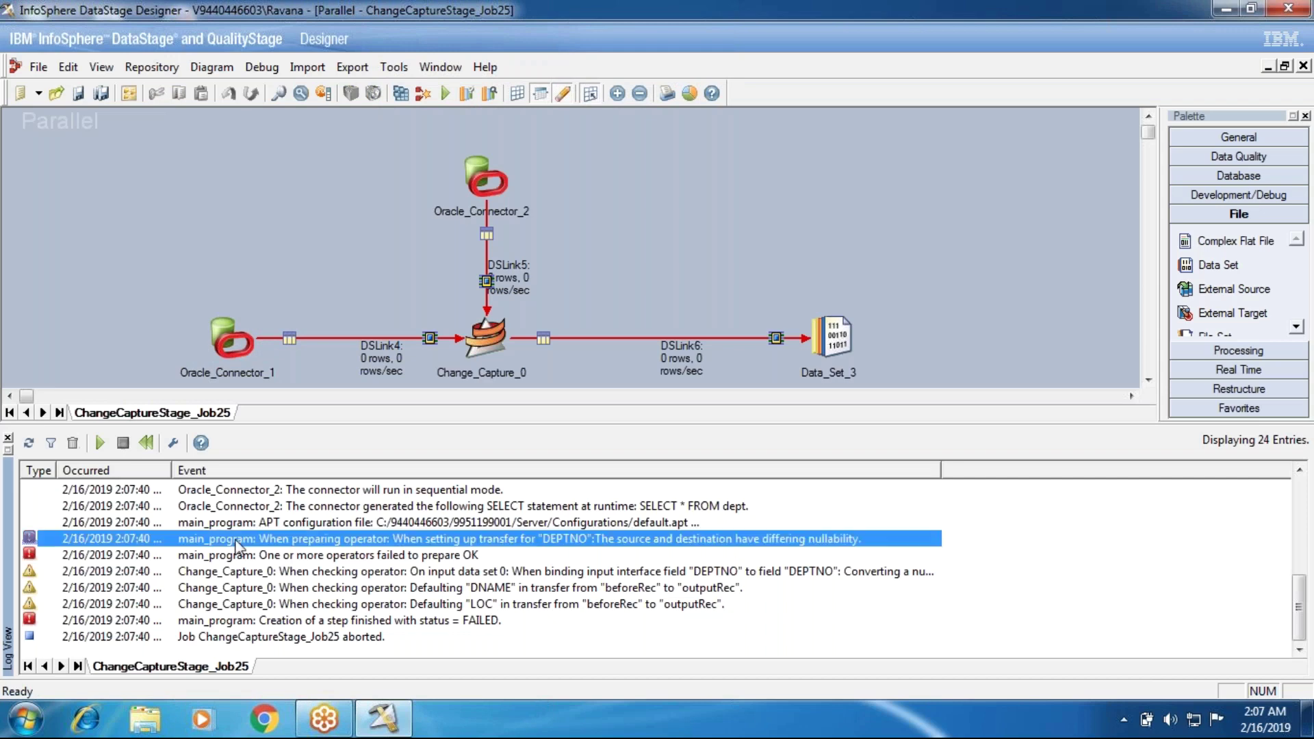
double_click(237, 541)
left_click_drag(649, 323, 614, 216)
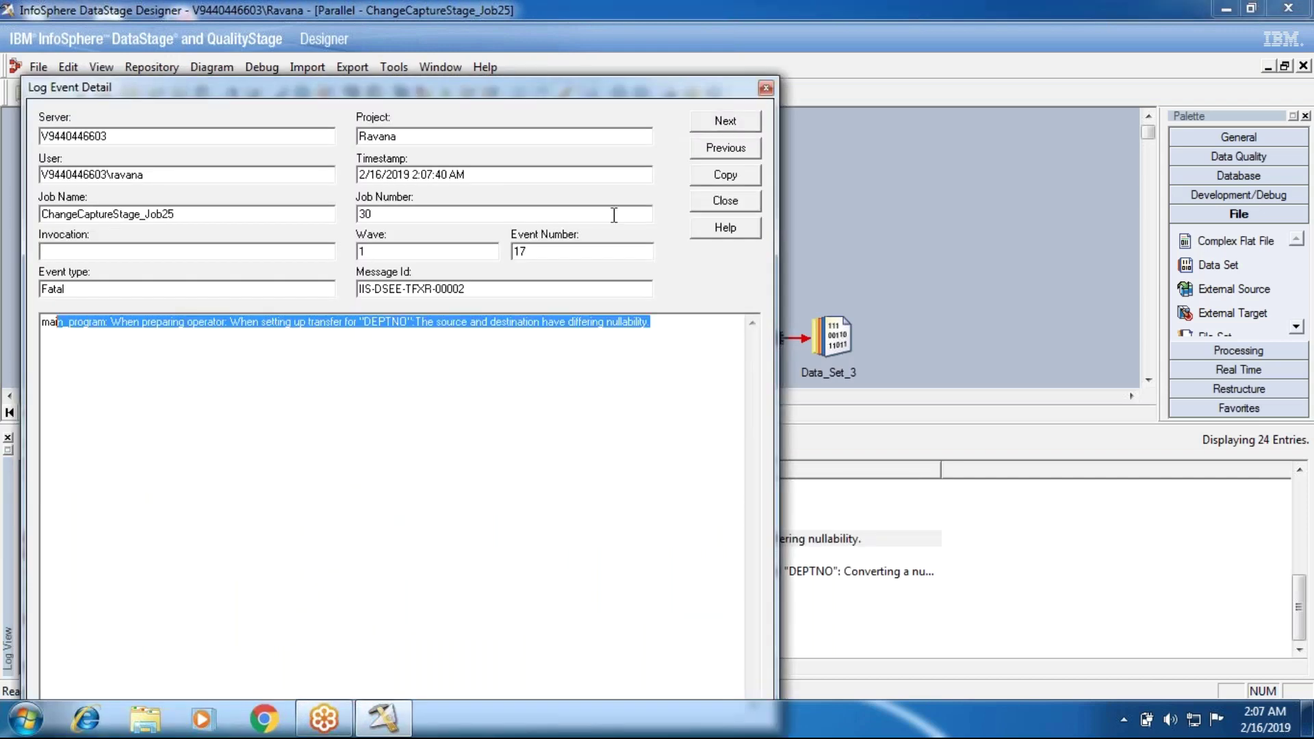
left_click(725, 201)
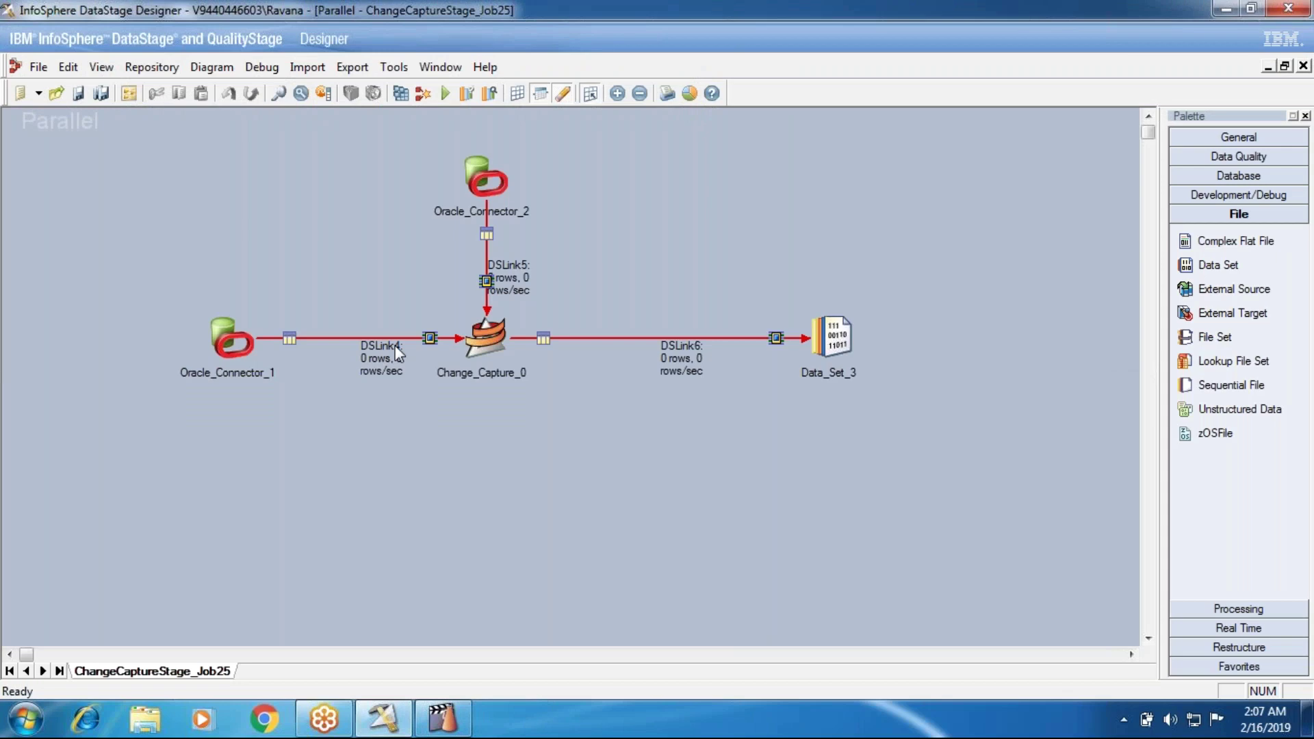
- Open Change_Capture_0 and check the DEPTNO column definition on input link DSLink4
left_click(486, 339)
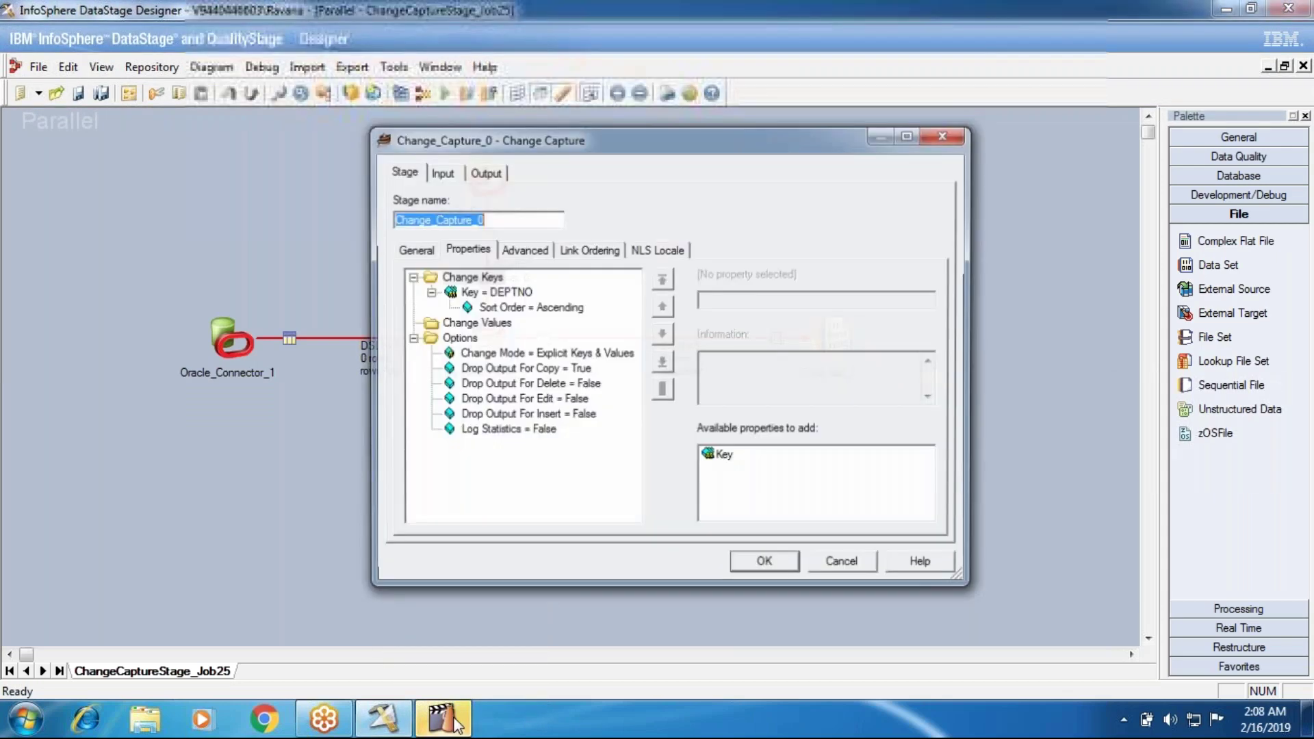
left_click(455, 721)
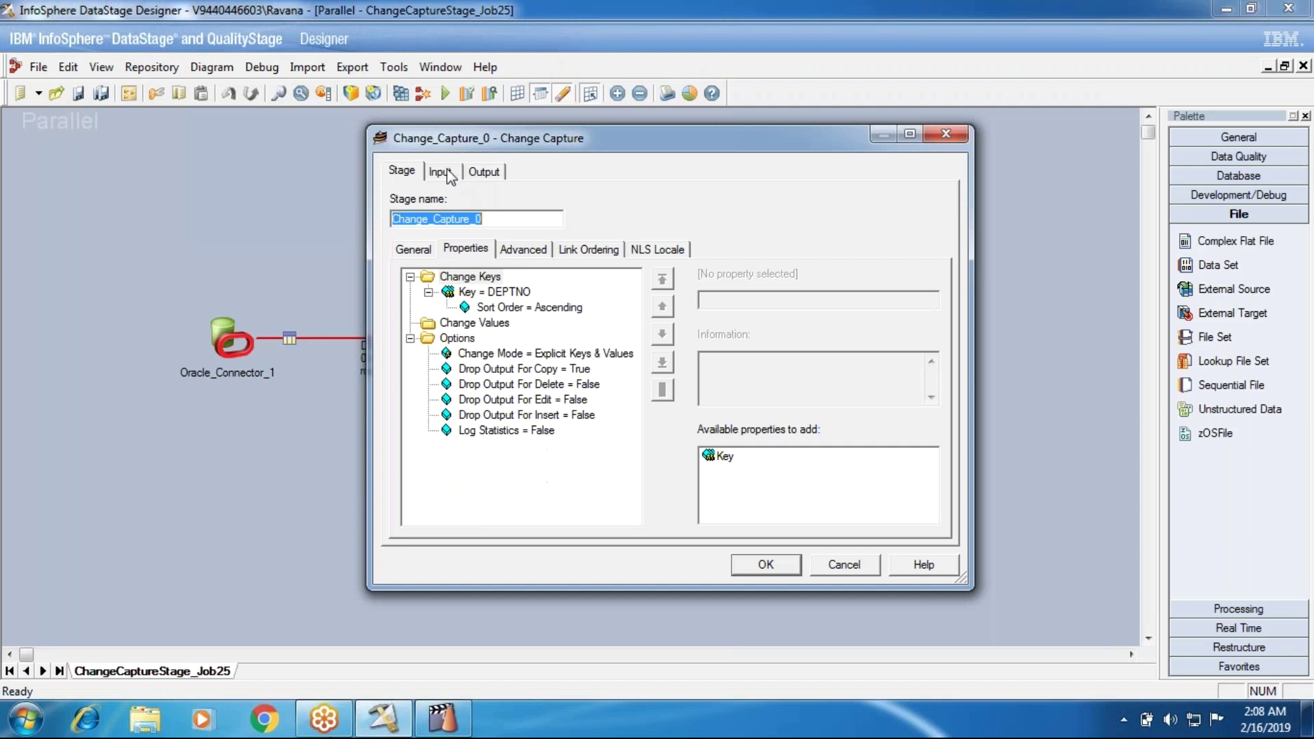
left_click(440, 170)
left_click(504, 235)
left_click(497, 236)
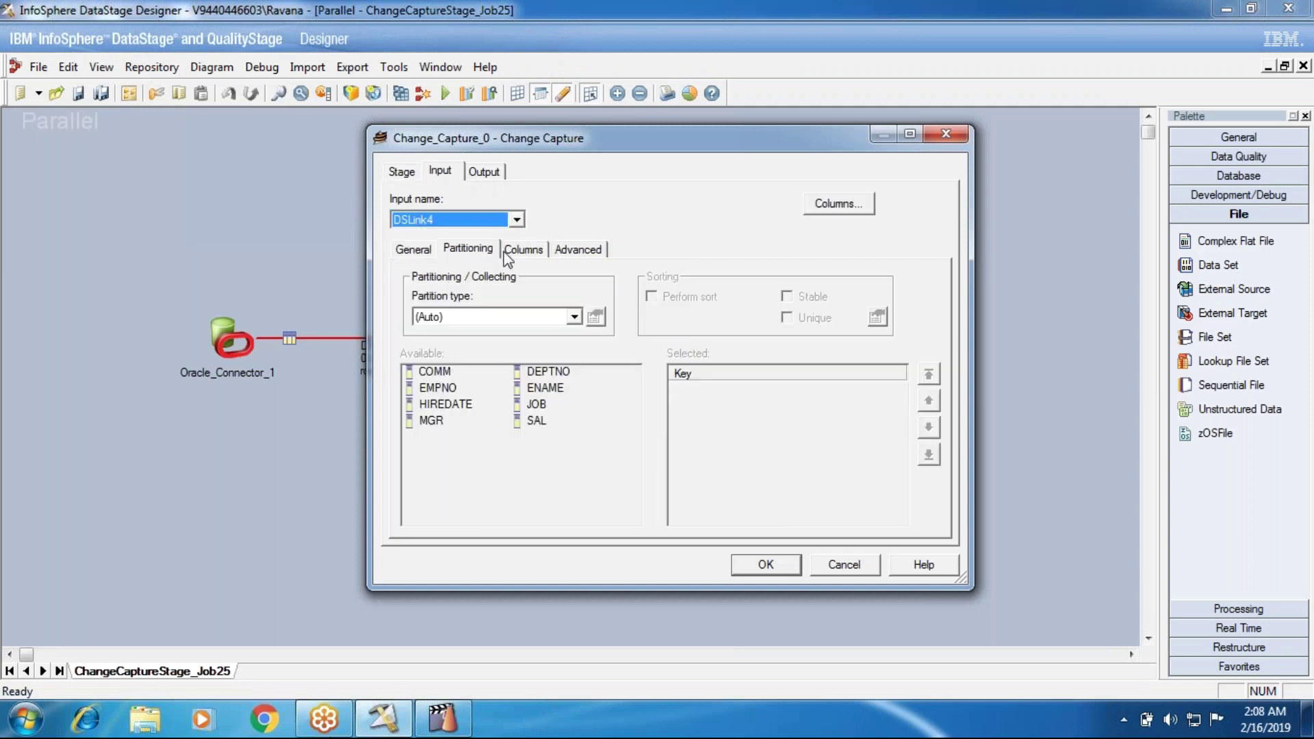
left_click(510, 250)
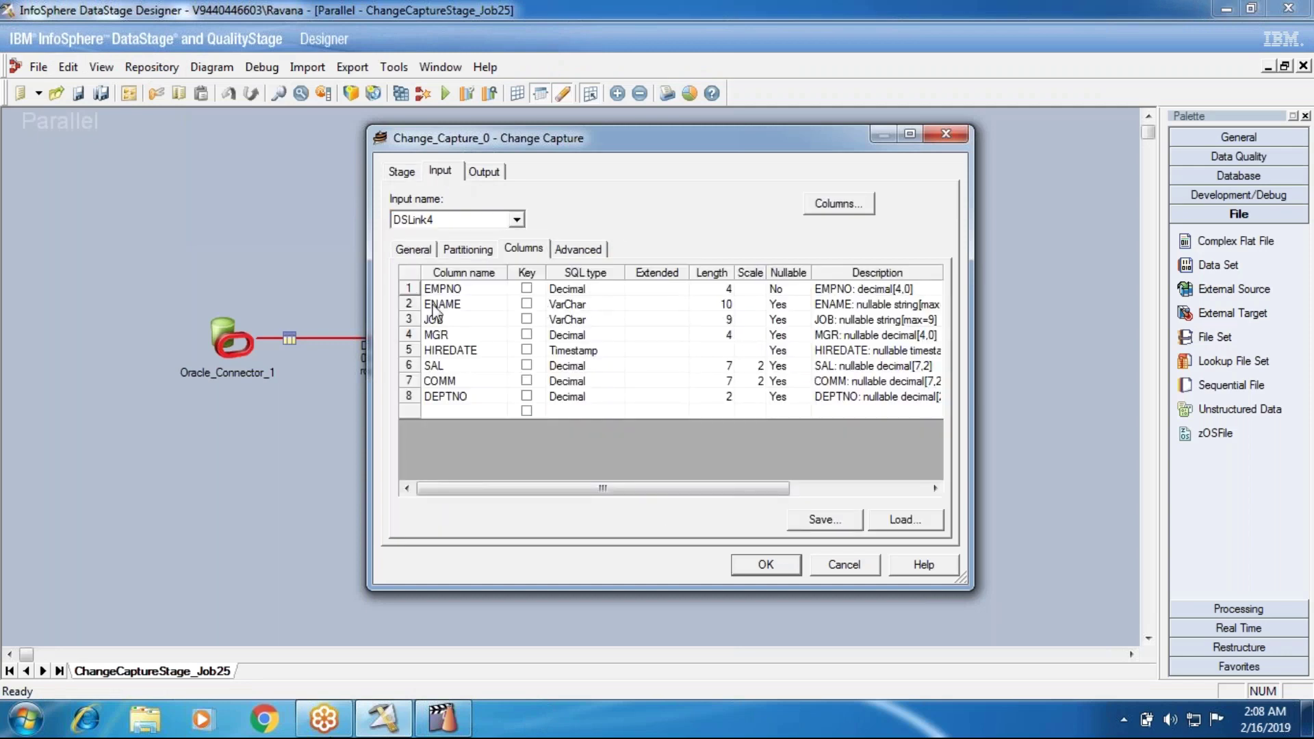
left_click(479, 399)
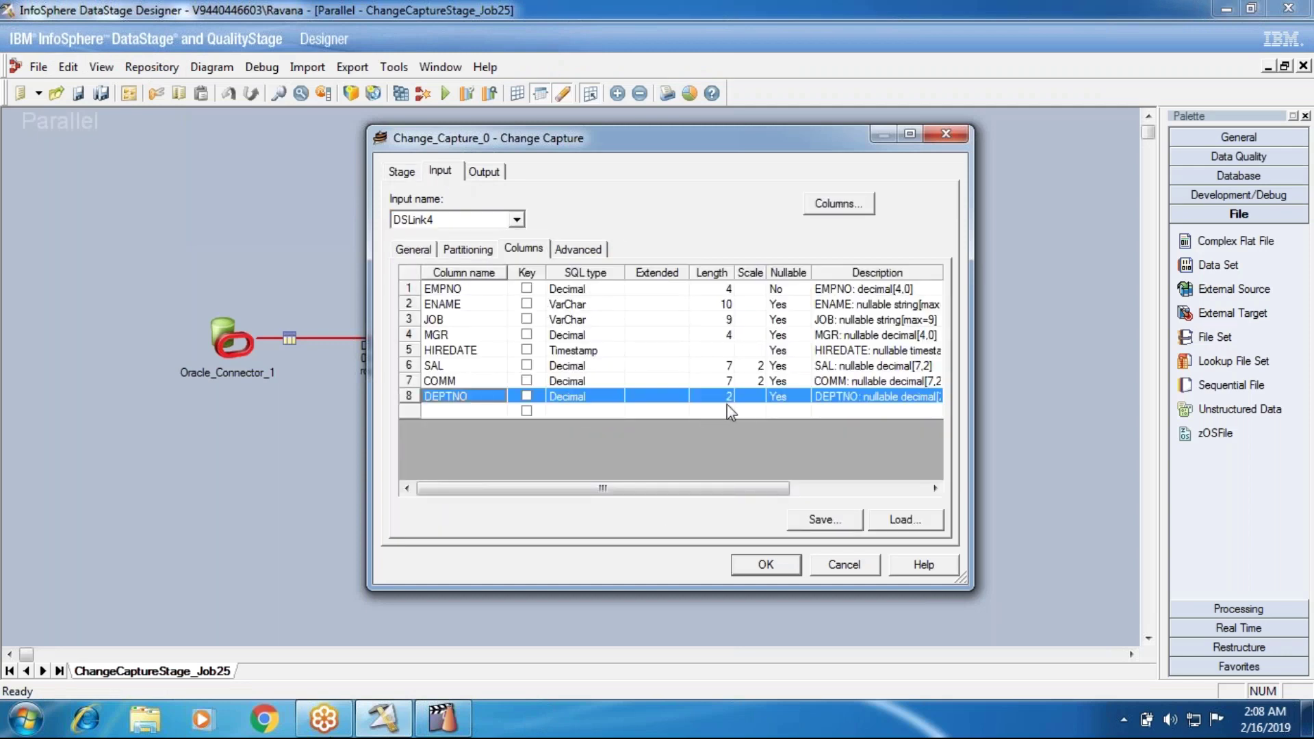
- Change the Nullable setting of DEPTNO on input link DSLink5 to match DSLink4, and accept the stage settings
left_click(479, 220)
left_click(464, 252)
left_click(787, 290)
left_click(789, 293)
left_click(790, 329)
left_click(737, 557)
- Save and recompile the job with the nullability change, and run it with no warning limit
key("F7")
left_click(616, 395)
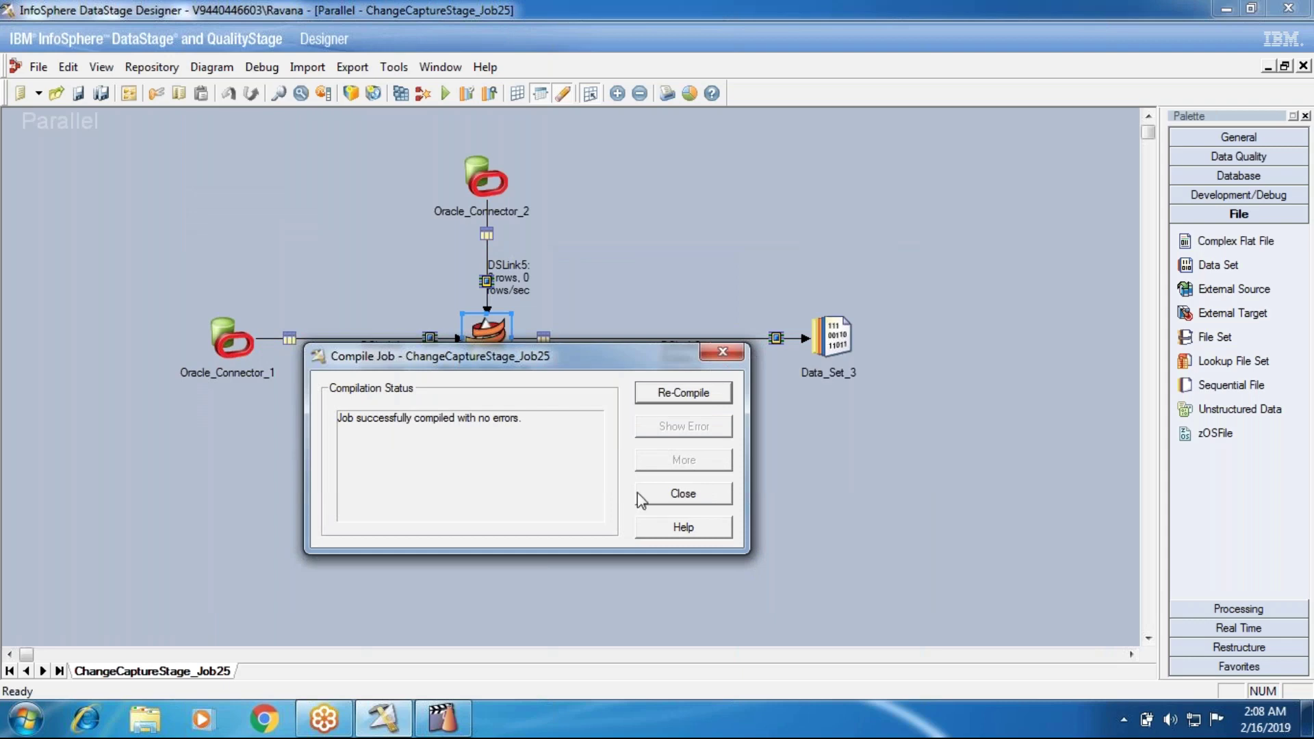
left_click(673, 502)
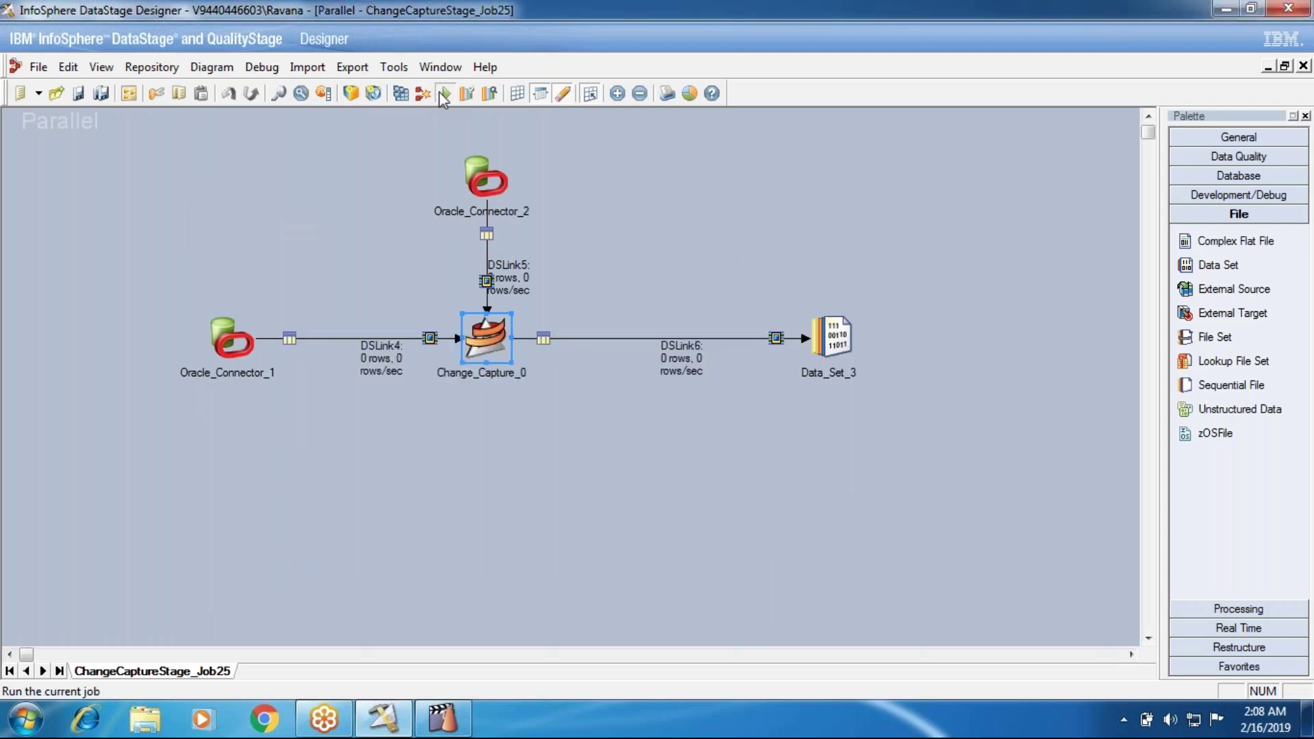
left_click(447, 93)
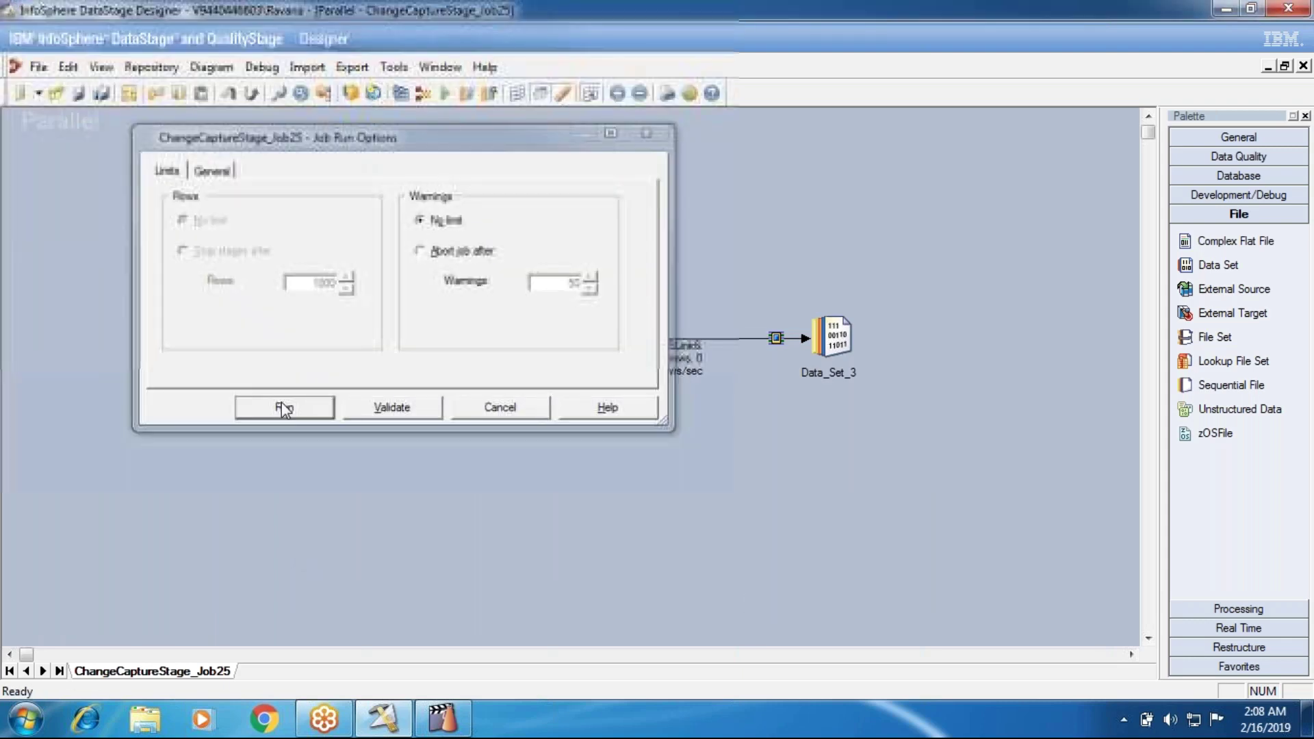
left_click(282, 404)
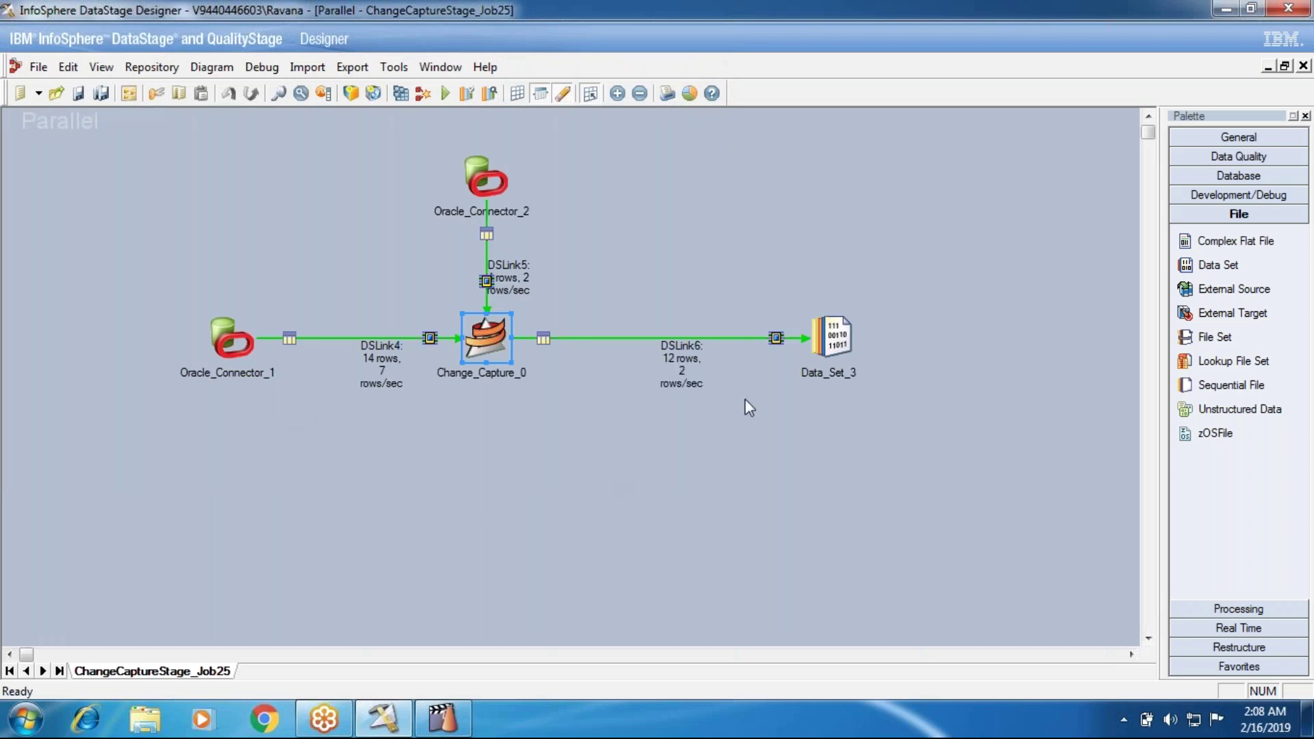
- View the DSLink6 data of Data_Set_3 with the default row display settings
right_click(839, 335)
left_click(876, 384)
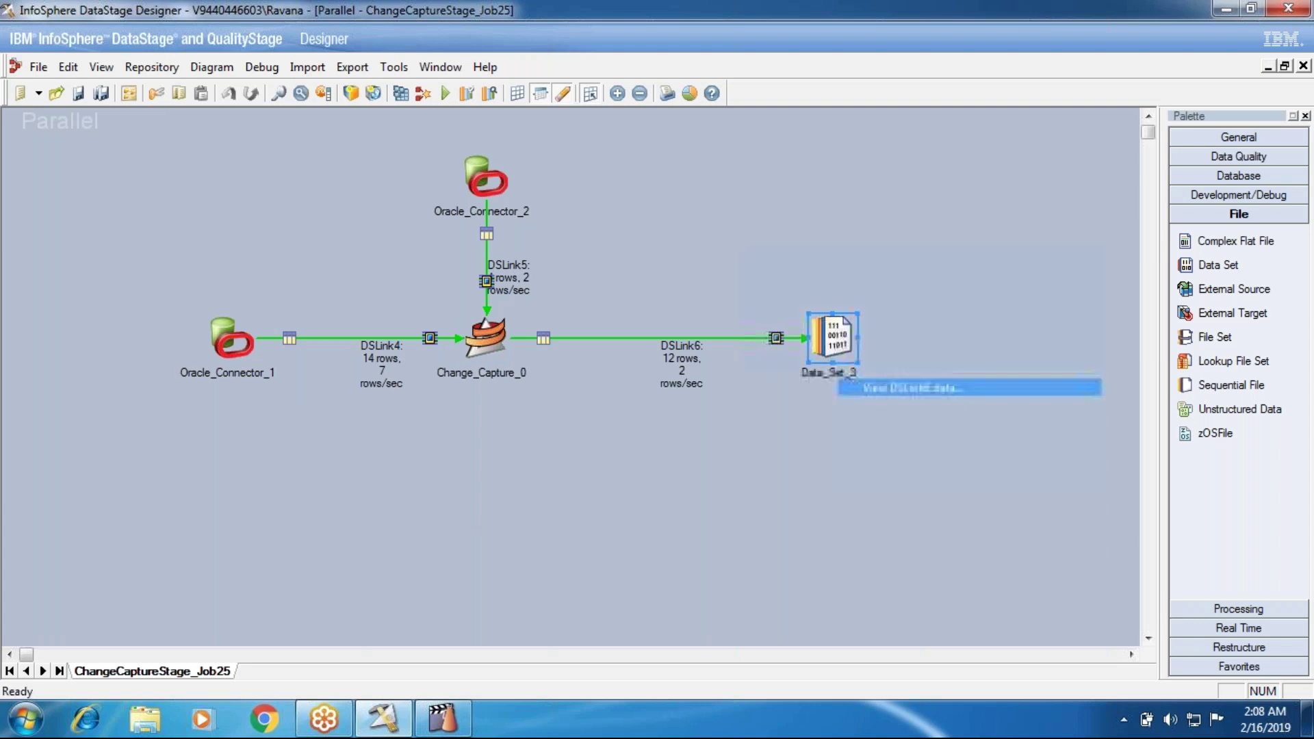
left_click(807, 313)
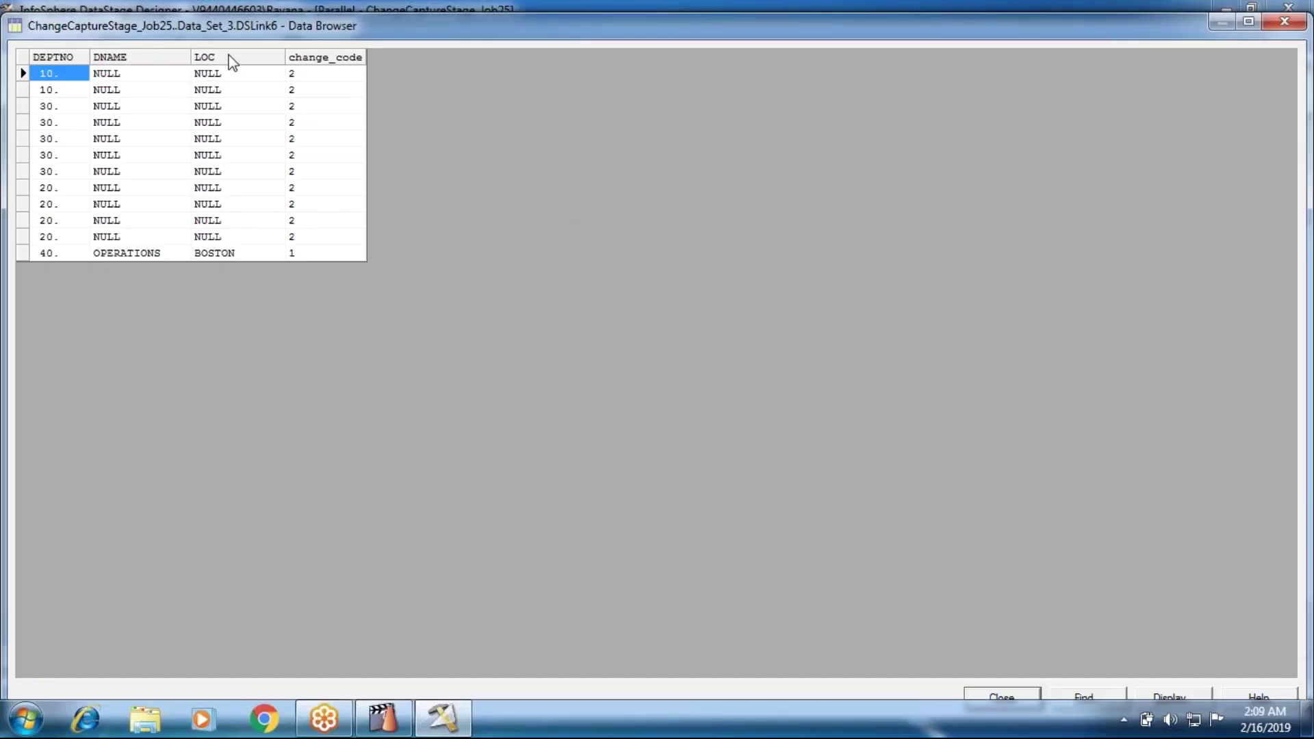
- Examine the DEPTNO, DNAME, LOC and change_code values of the output rows, and close the data view
left_click(287, 74)
left_click(70, 75)
left_click(53, 170)
left_click(57, 240)
left_click(55, 252)
left_click(289, 254)
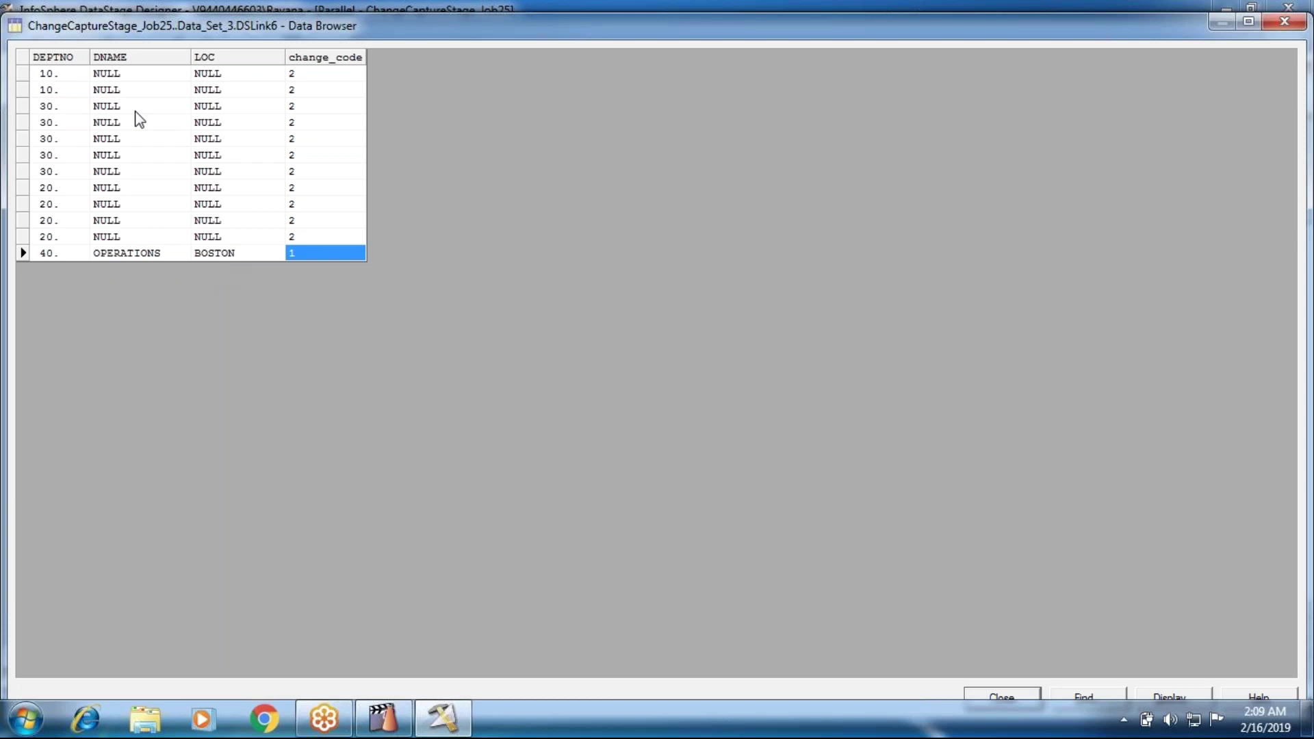
left_click(130, 74)
left_click(226, 73)
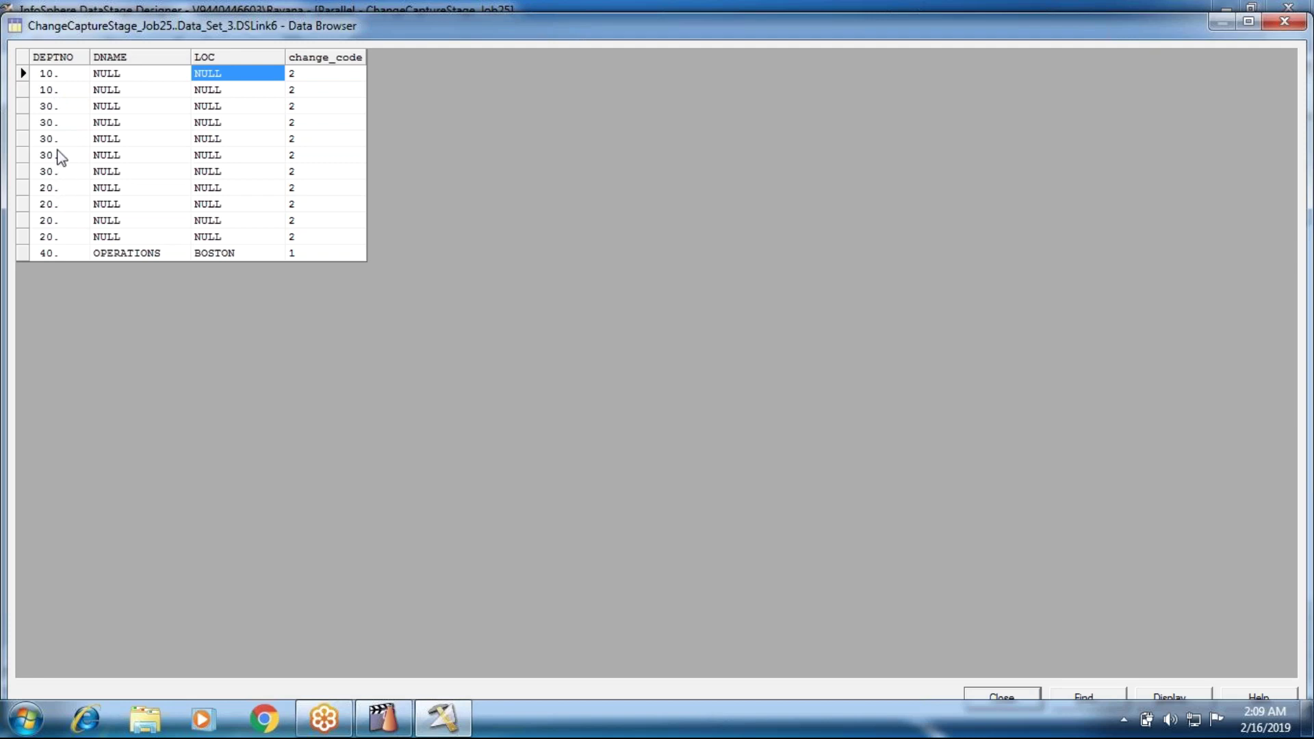
left_click(51, 205)
key("Down")
key("Down")
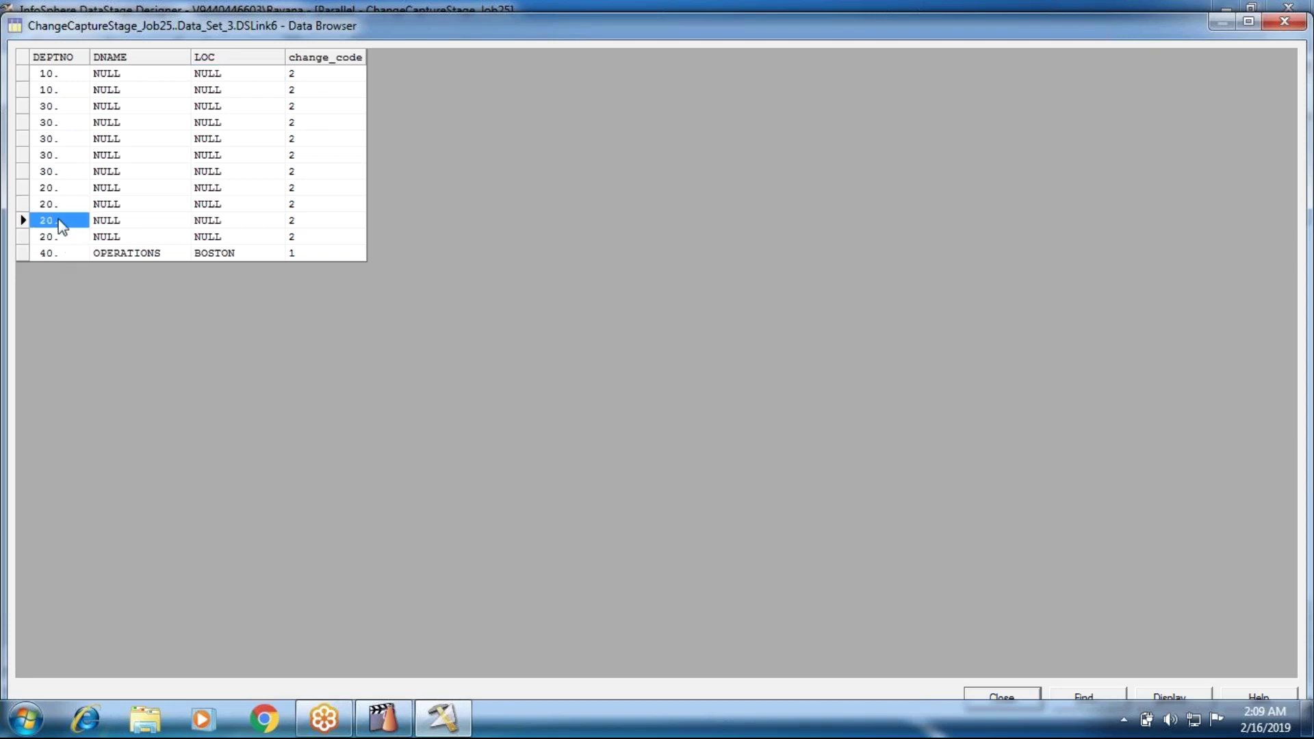
left_click(56, 156)
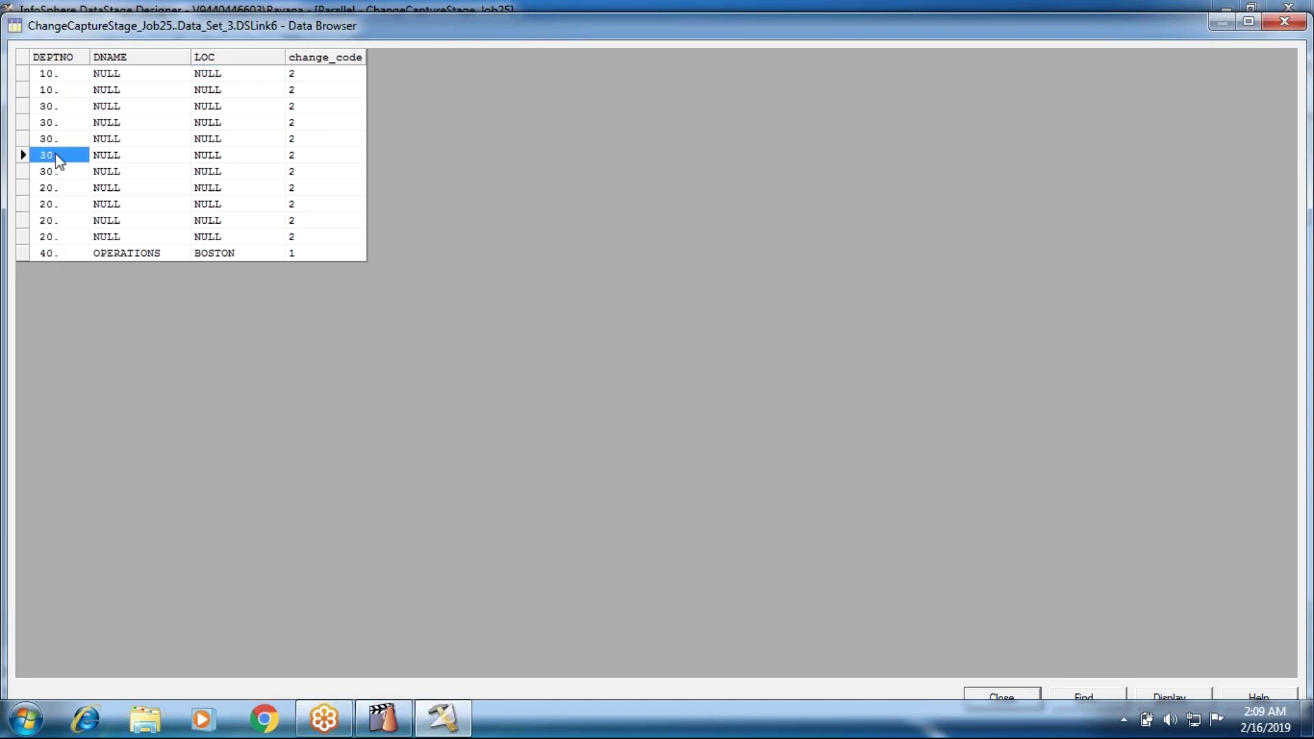
left_click(58, 253)
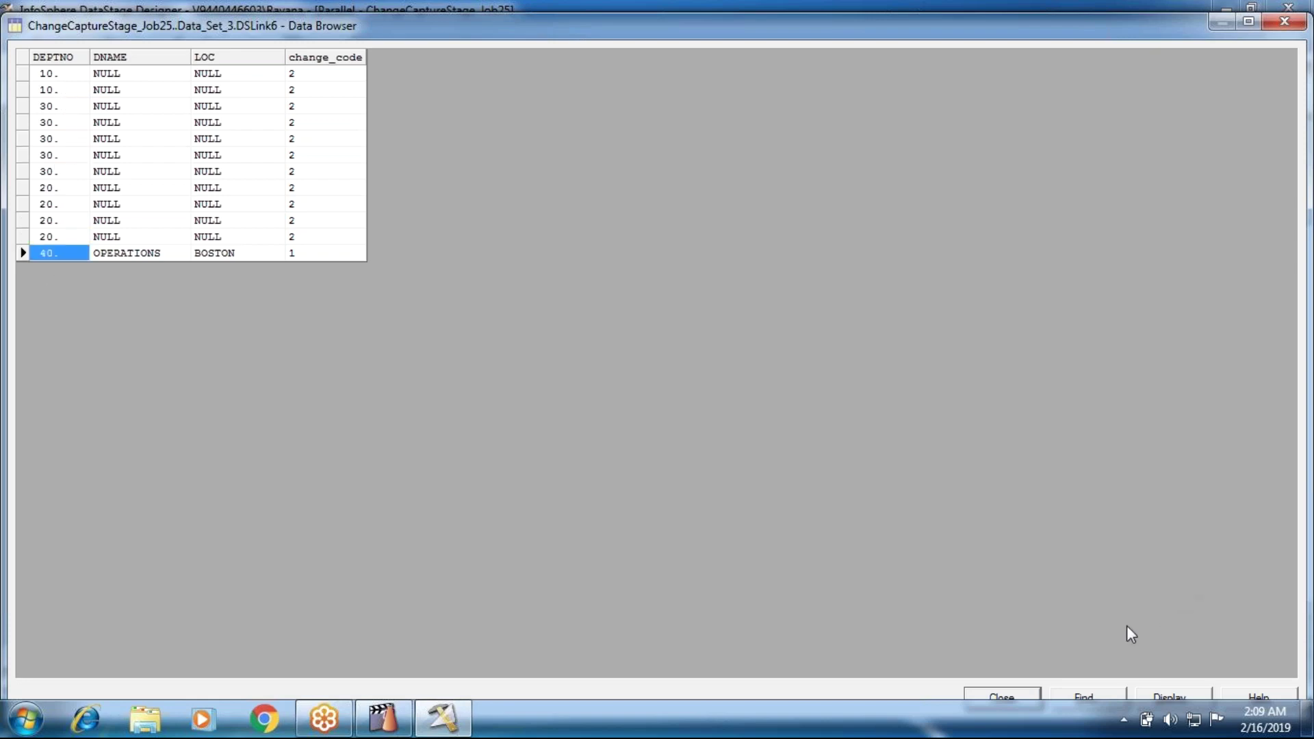
left_click(1027, 697)
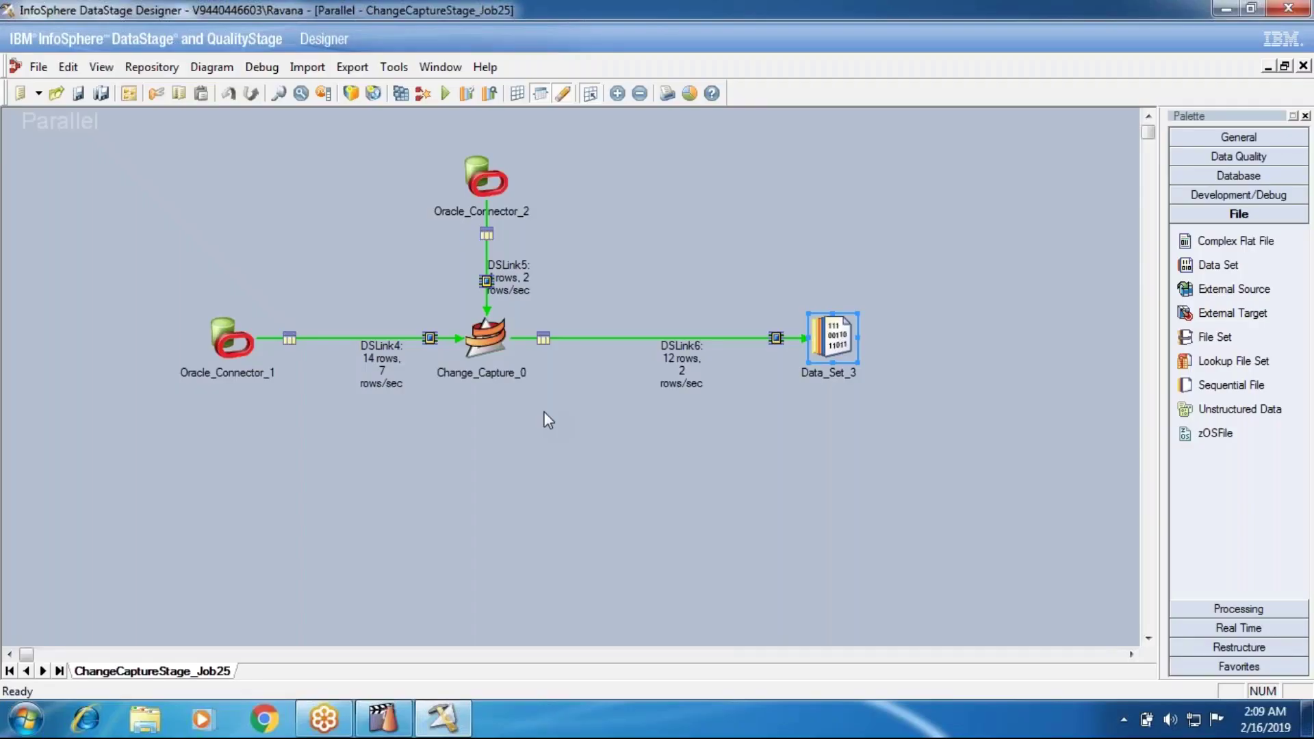
- Set Drop Output For Copy to False in the properties of Change_Capture_0 and accept the stage settings
double_click(485, 337)
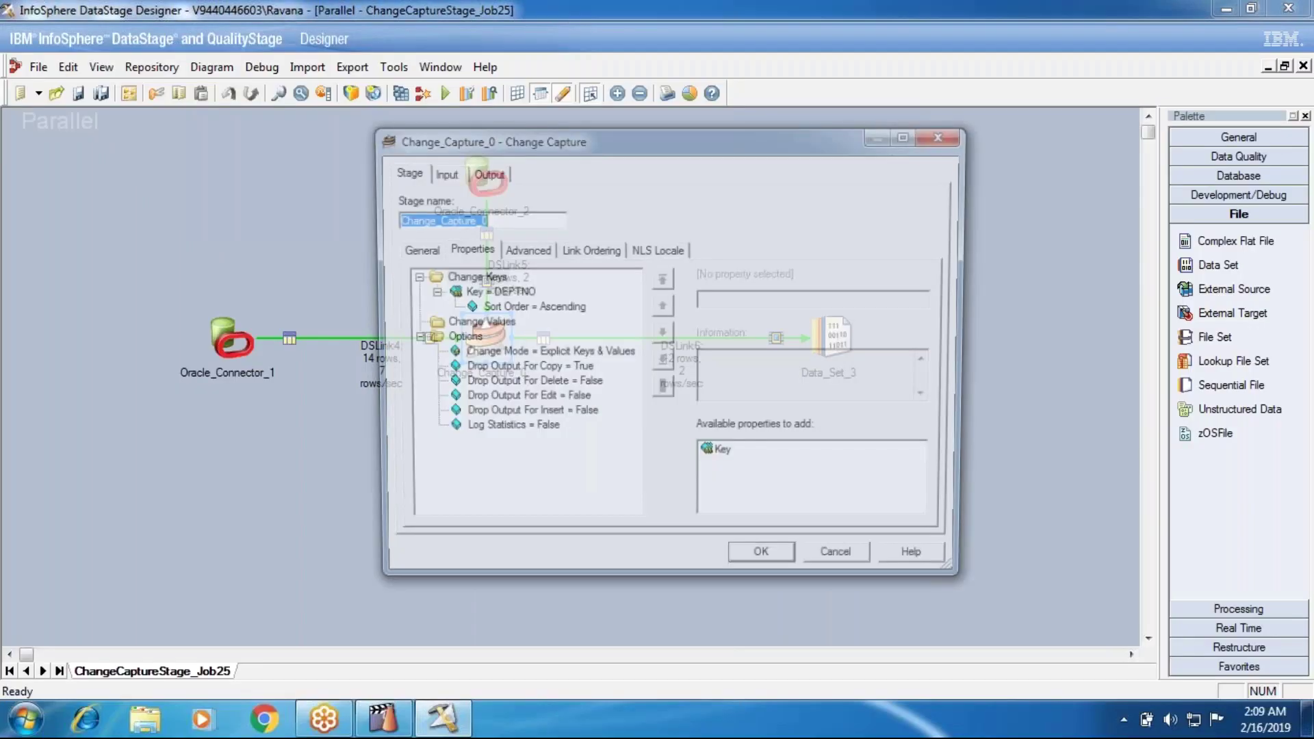
left_click(524, 368)
left_click(725, 301)
left_click(728, 325)
left_click(765, 564)
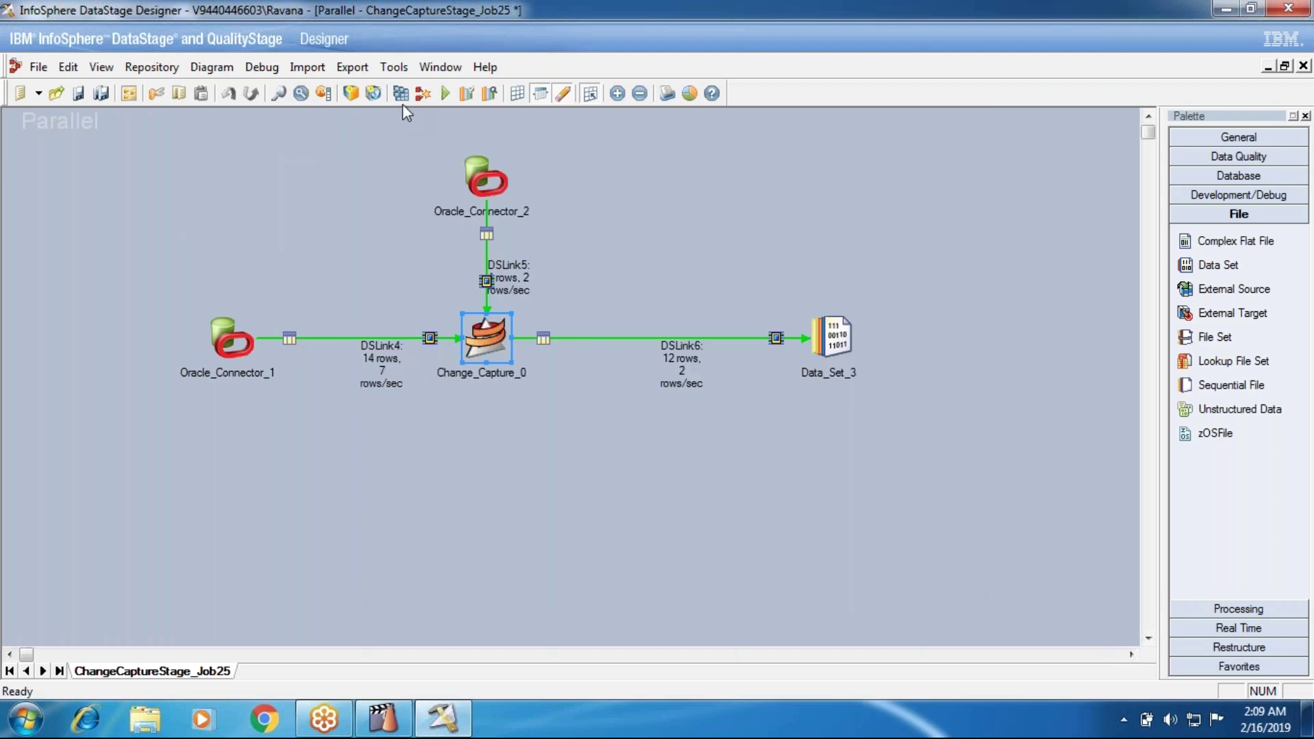
- Save and recompile the job with copy records included in the output, and rerun it
left_click(402, 95)
left_click(610, 396)
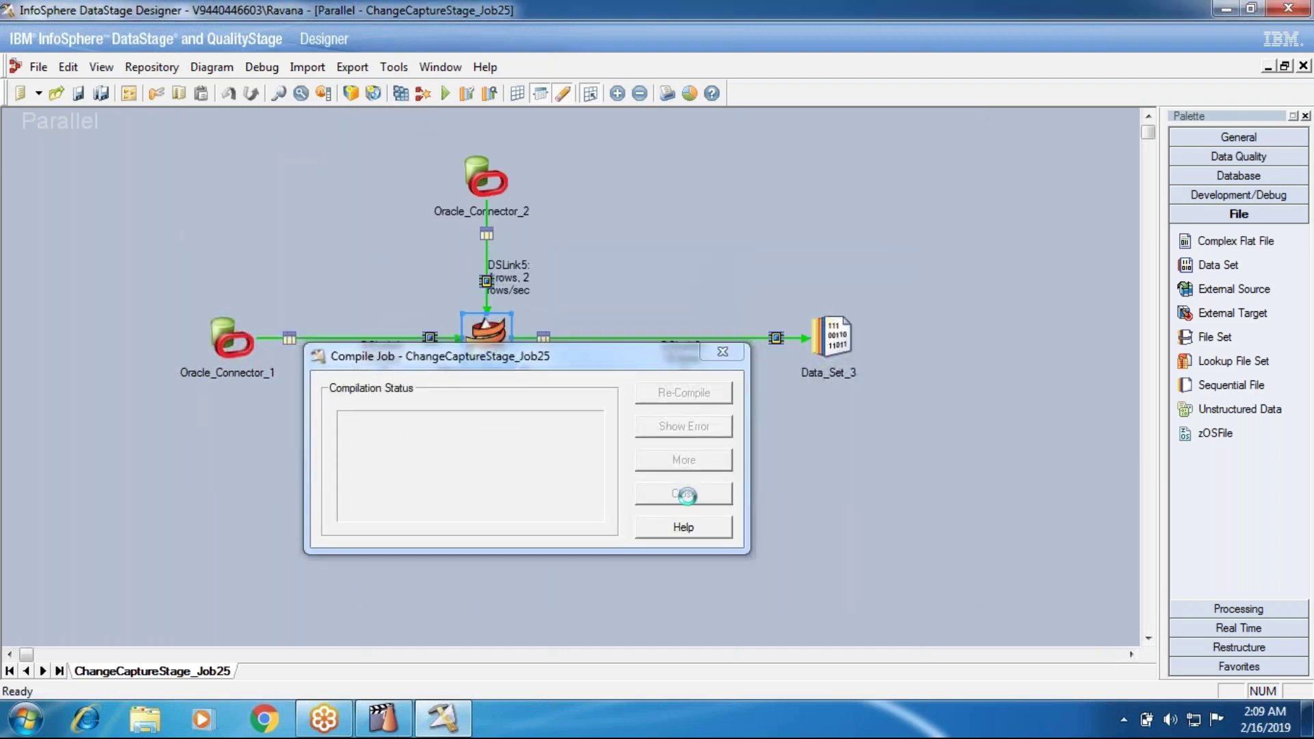
left_click(684, 494)
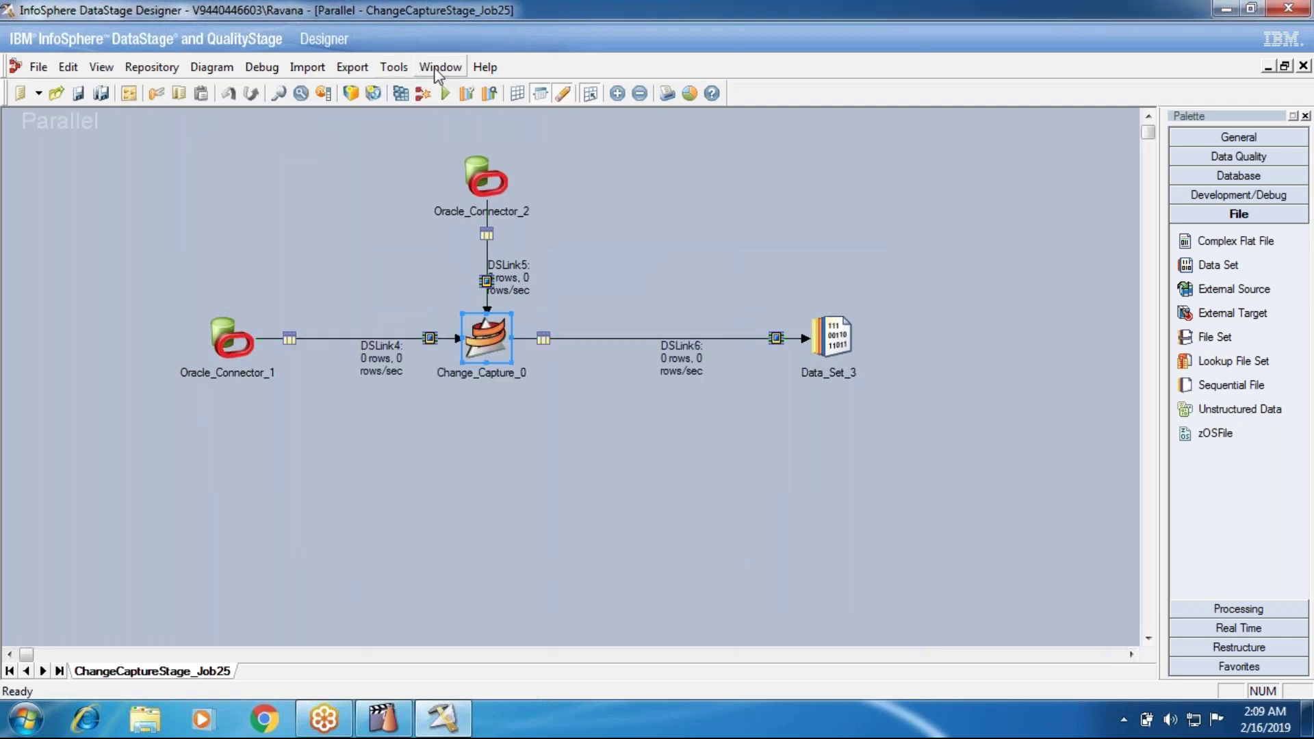
left_click(446, 94)
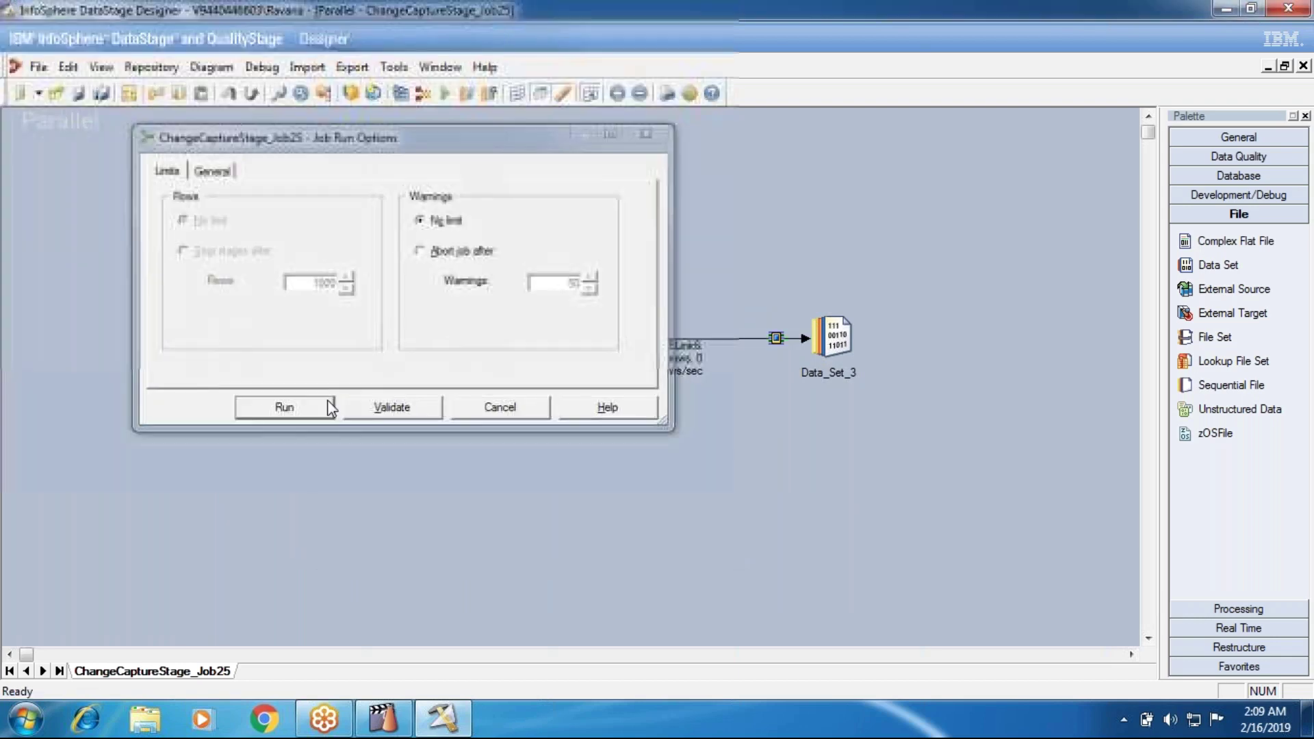
left_click(327, 403)
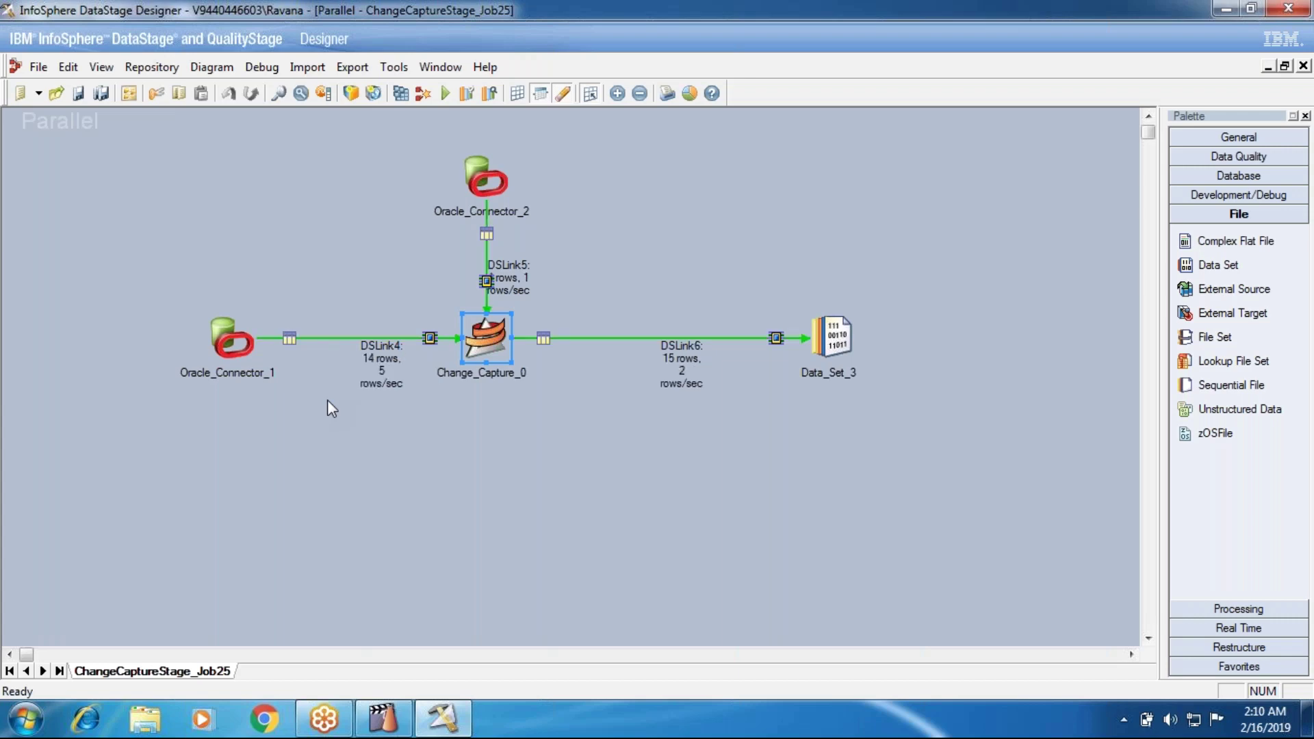
- View the DSLink6 data of Data_Set_3 again and examine the DNAME values of the rows with change code 0
right_click(831, 352)
left_click(879, 391)
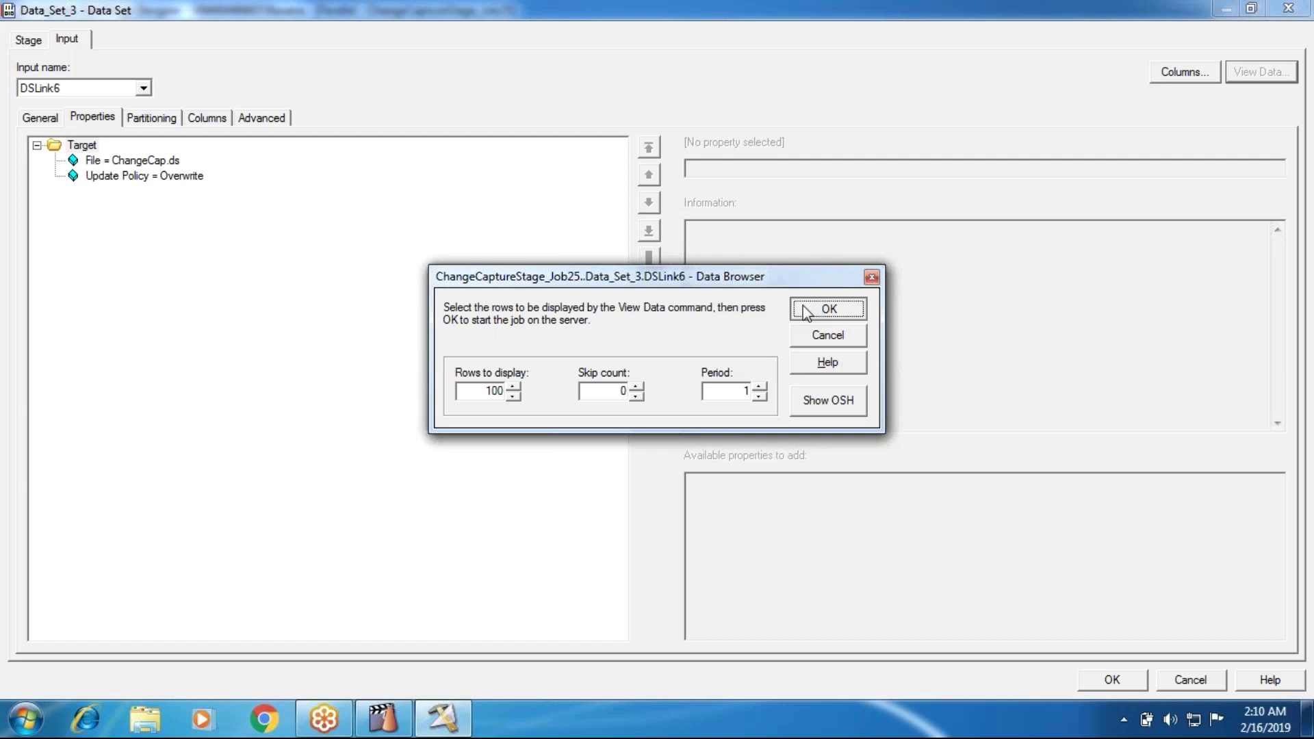
left_click(808, 312)
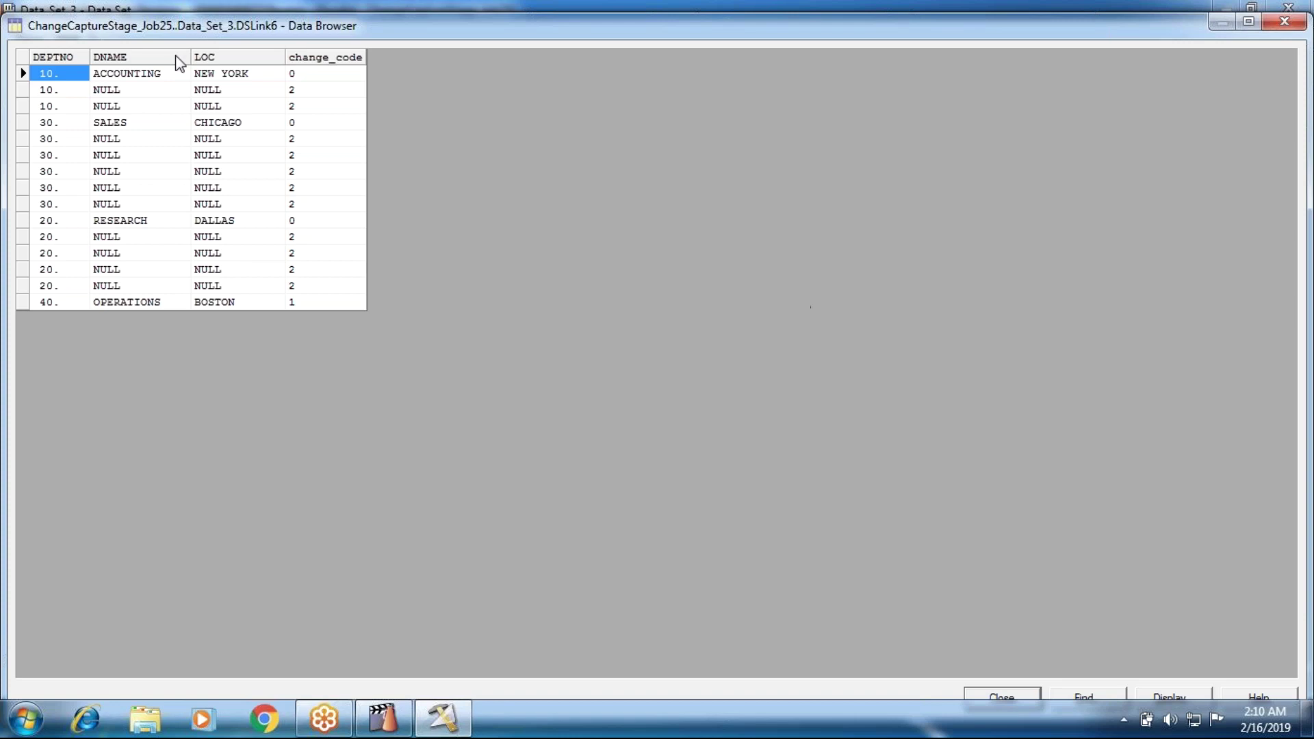
left_click(151, 72)
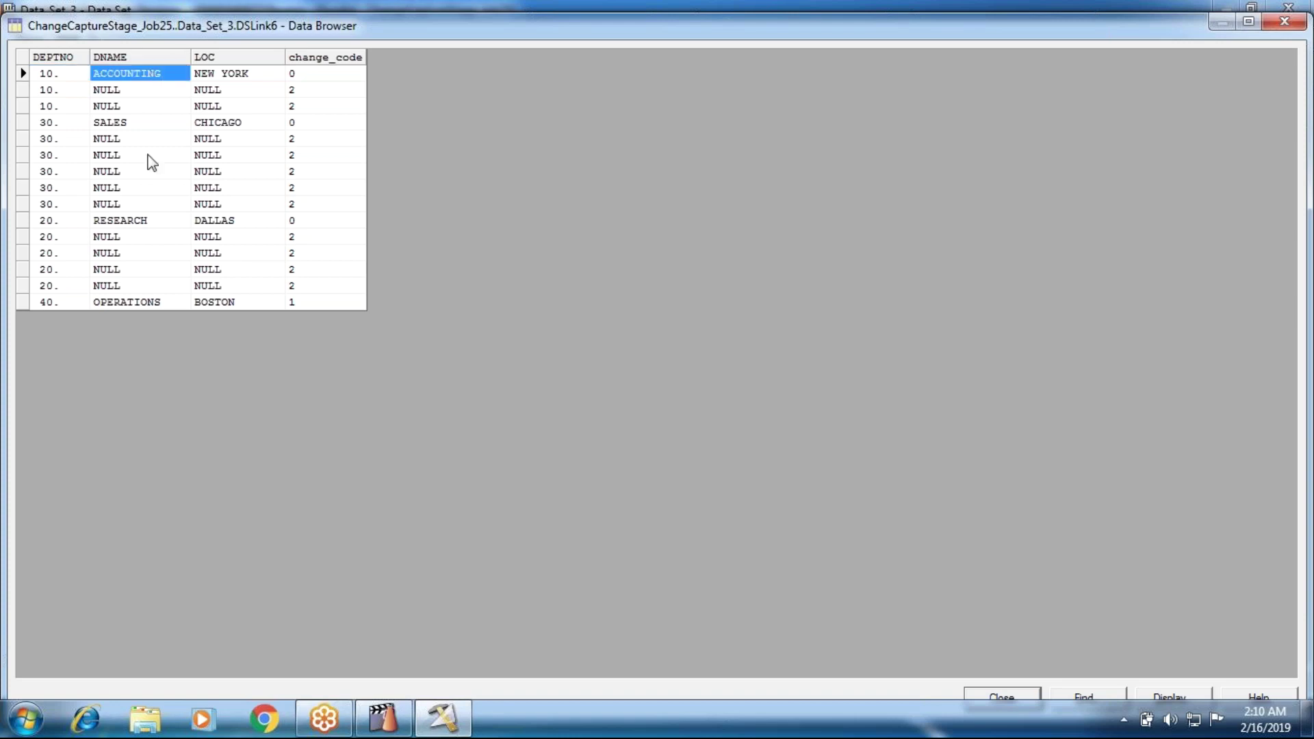
left_click(110, 124)
left_click(119, 226)
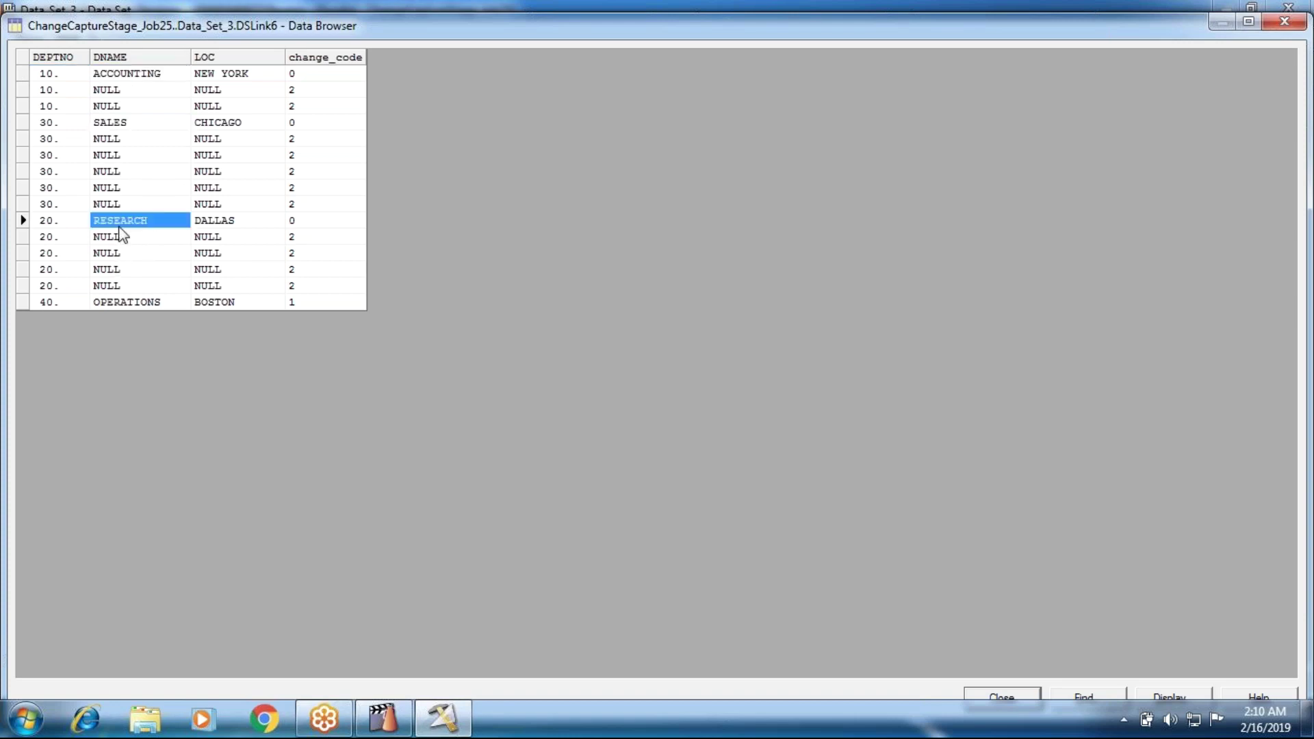
- Examine the first ACCOUNTING row of the output, close the data view and accept the Data_Set_3 settings
left_click(49, 74)
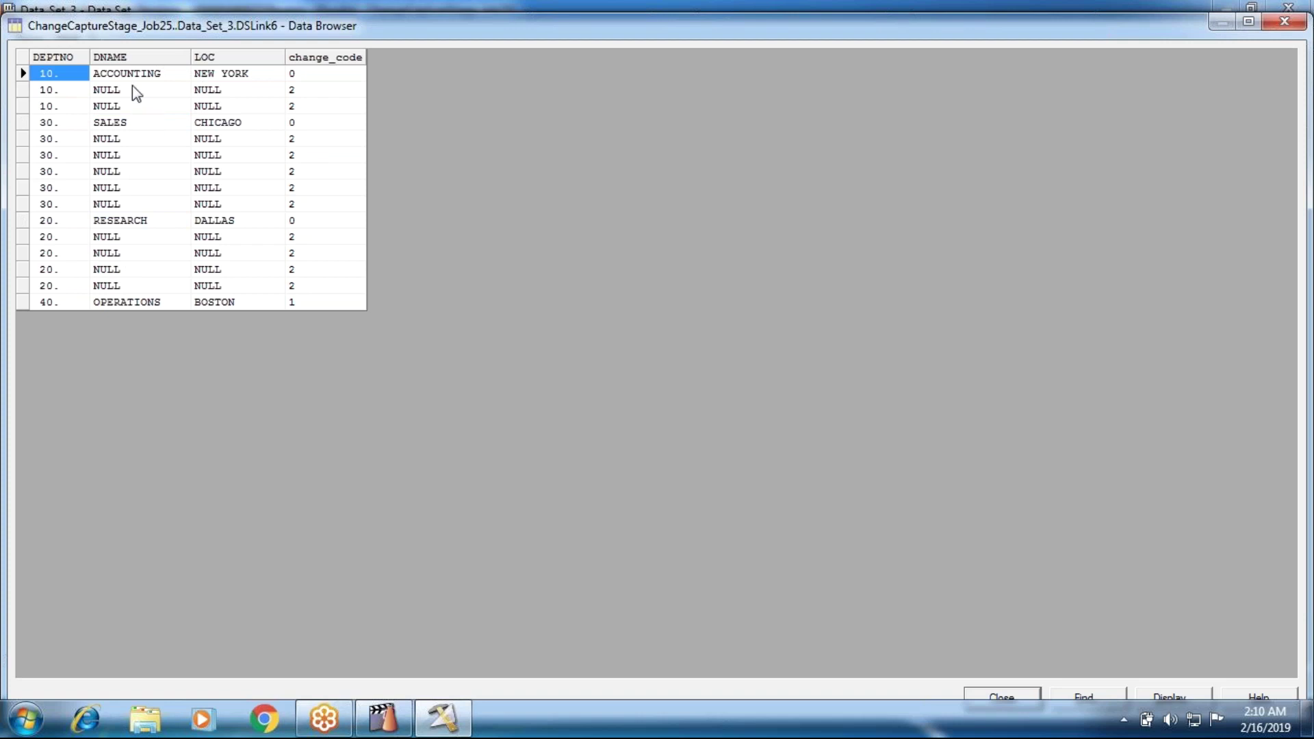
left_click(1001, 698)
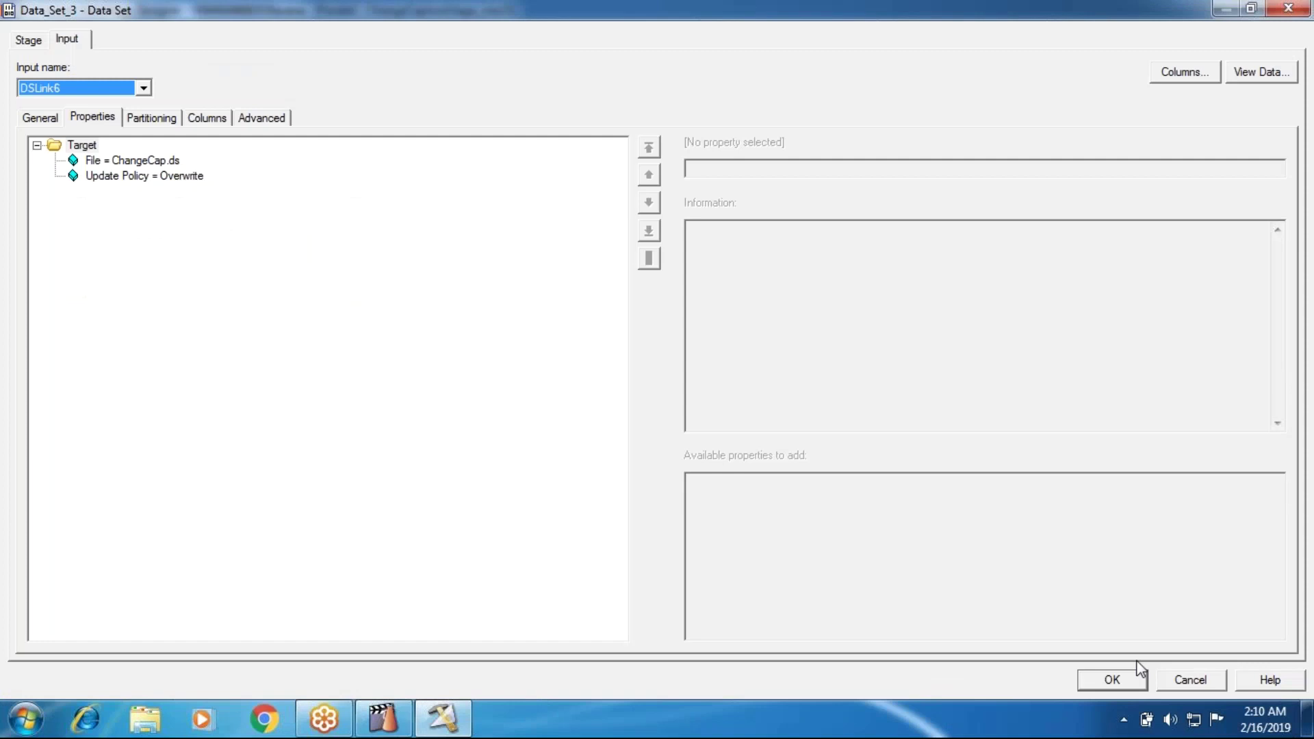
left_click(1111, 682)
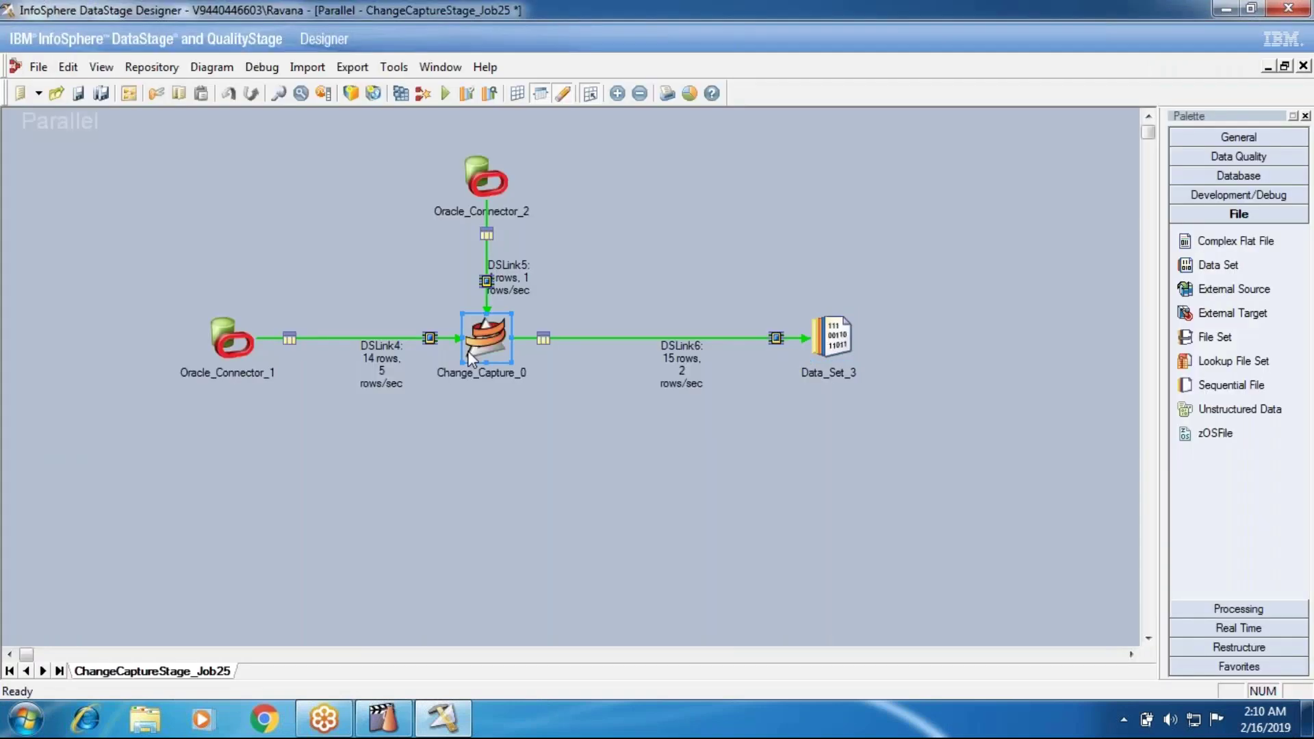
- Review the Drop Output For Copy option in the properties of Change_Capture_0 and close the stage
double_click(472, 346)
left_click(575, 369)
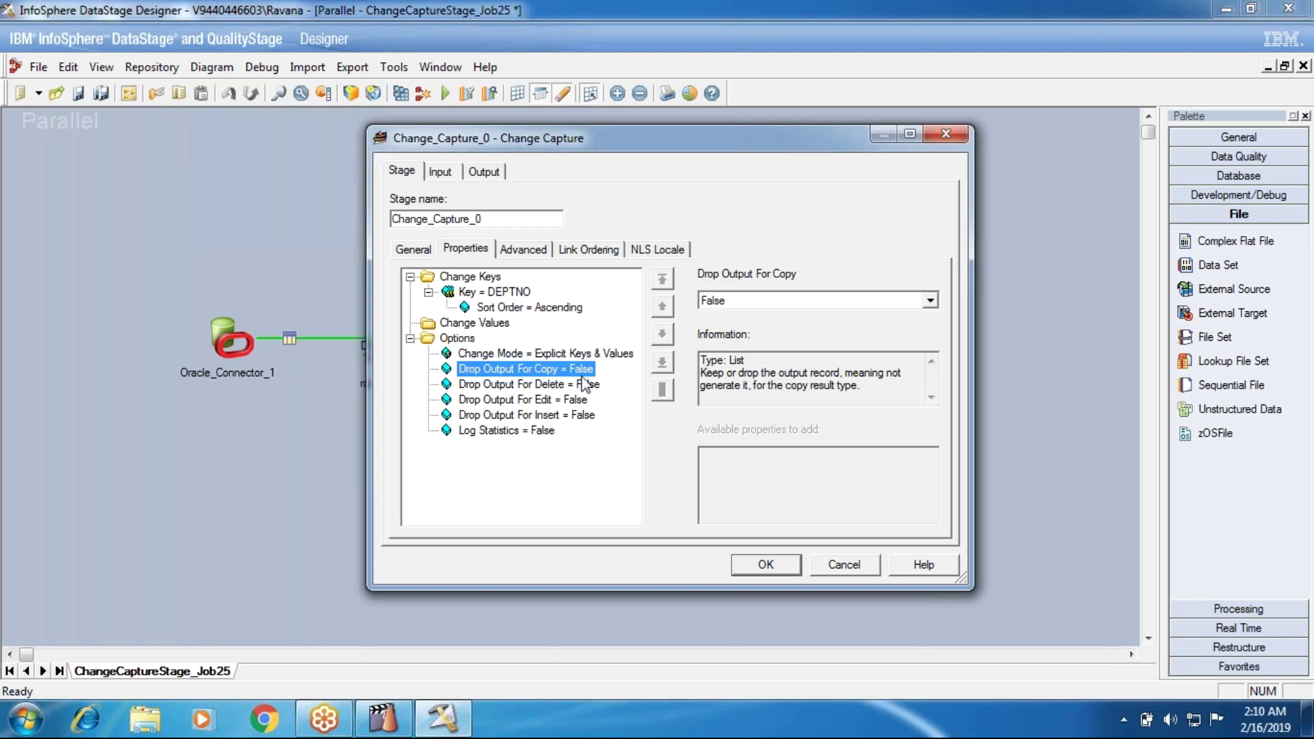
left_click(777, 564)
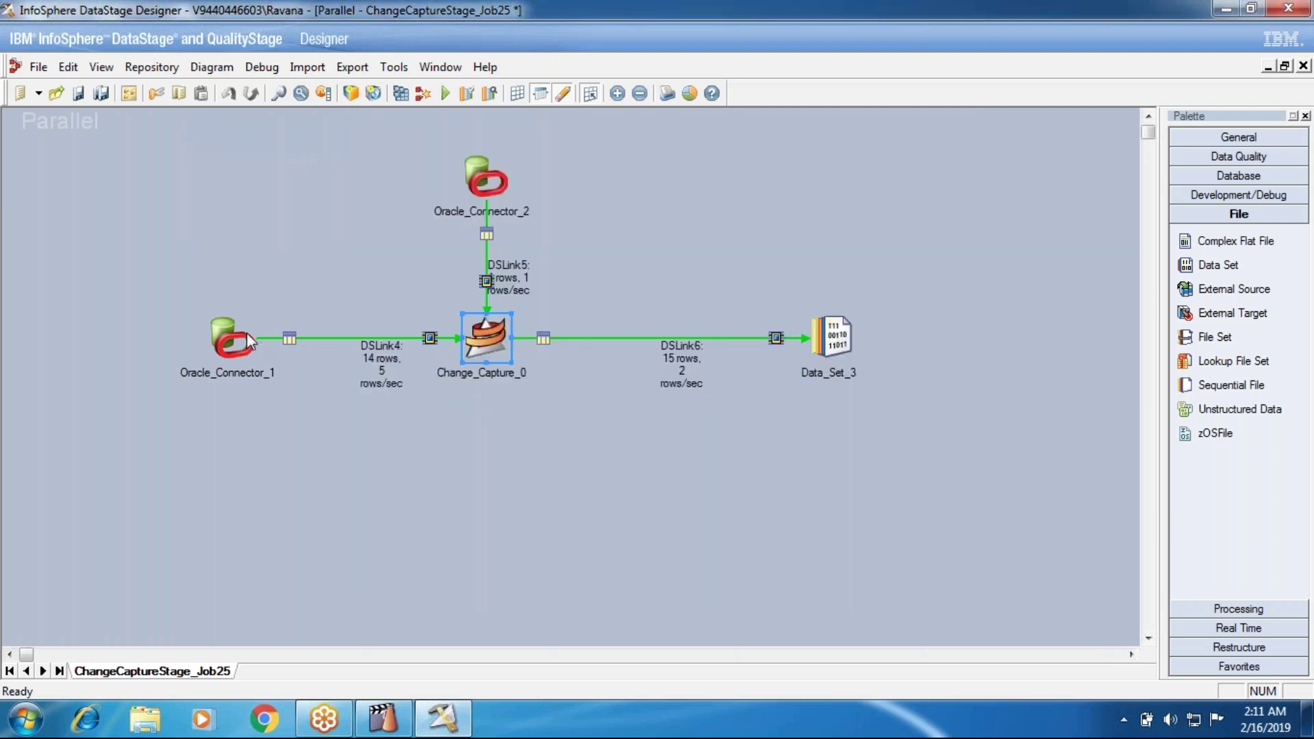
left_click(226, 328)
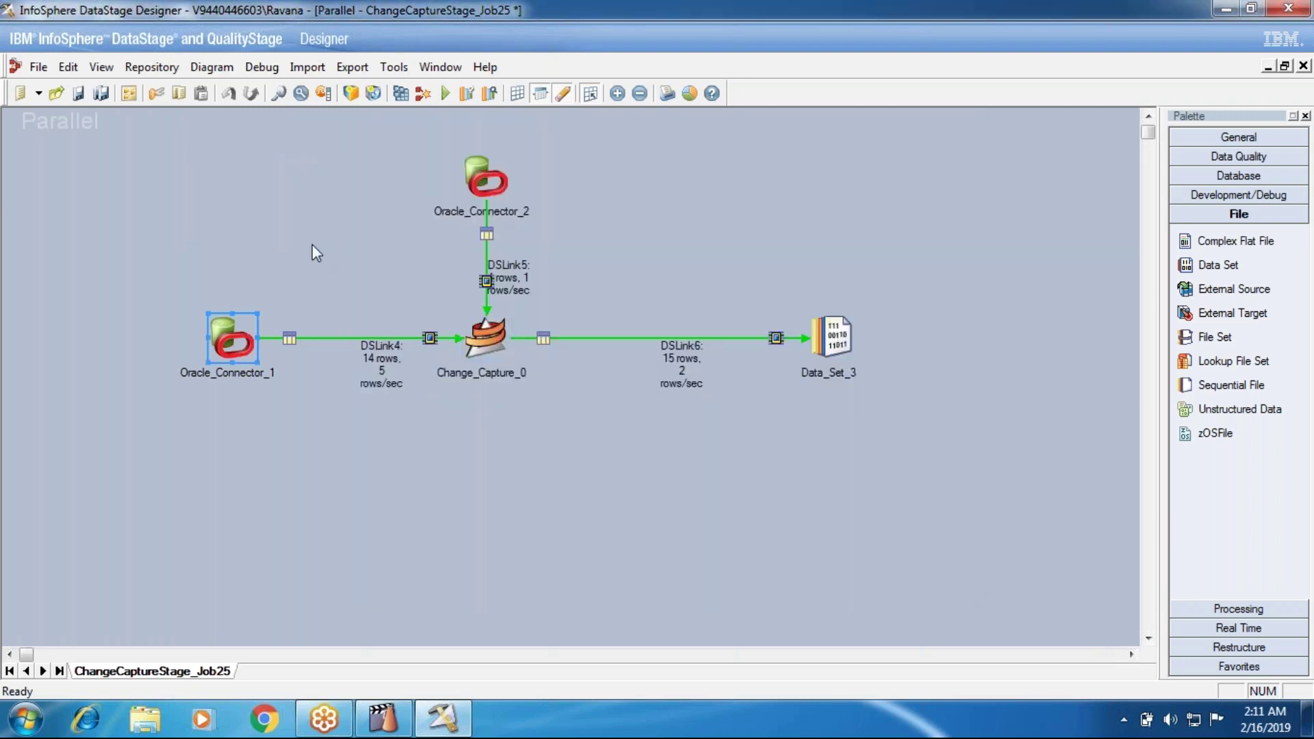
left_click(499, 182)
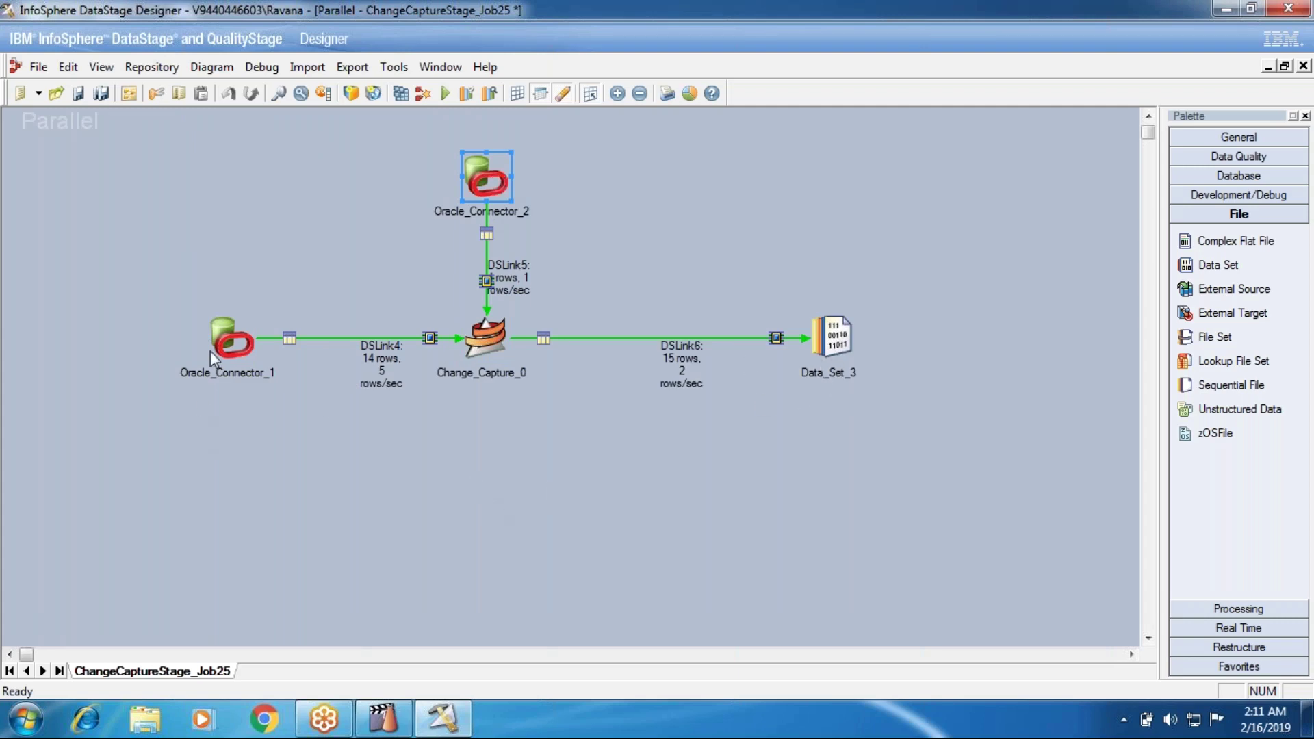
left_click_drag(139, 277, 301, 430)
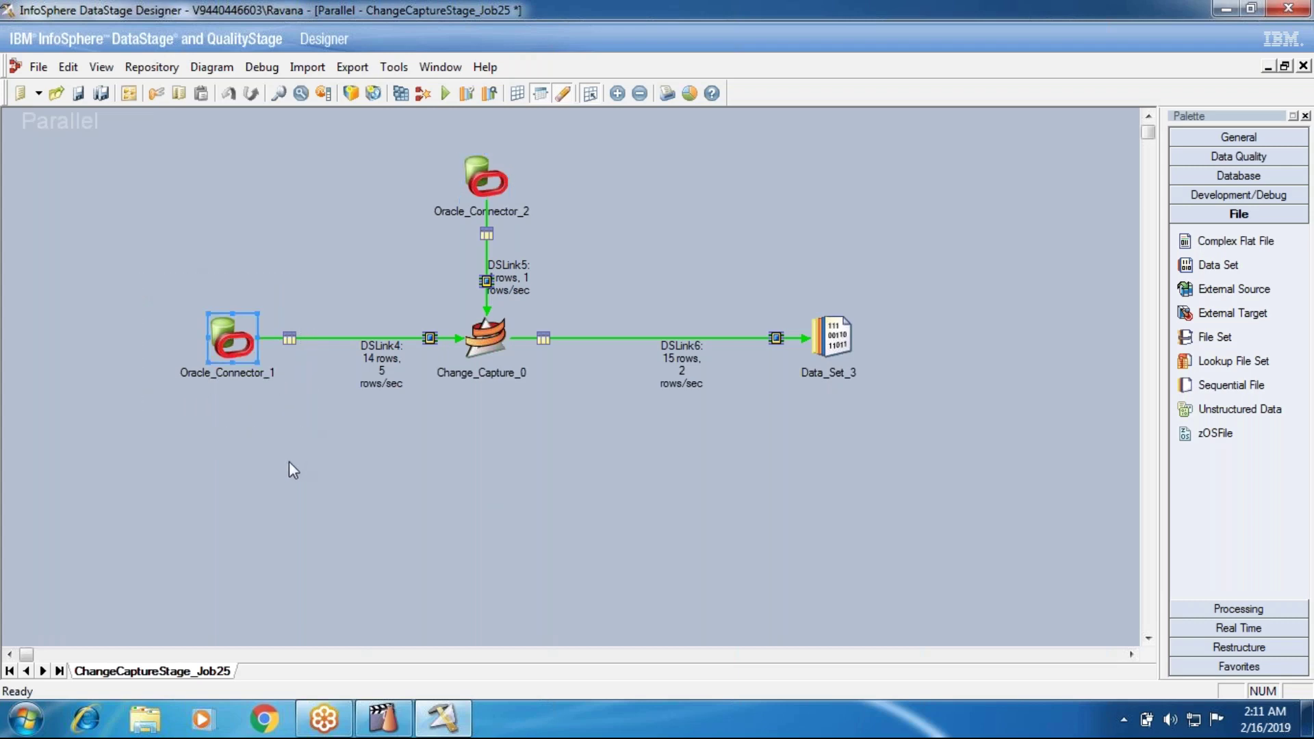
left_click_drag(146, 281, 285, 400)
left_click_drag(140, 255, 289, 419)
left_click_drag(442, 151, 529, 215)
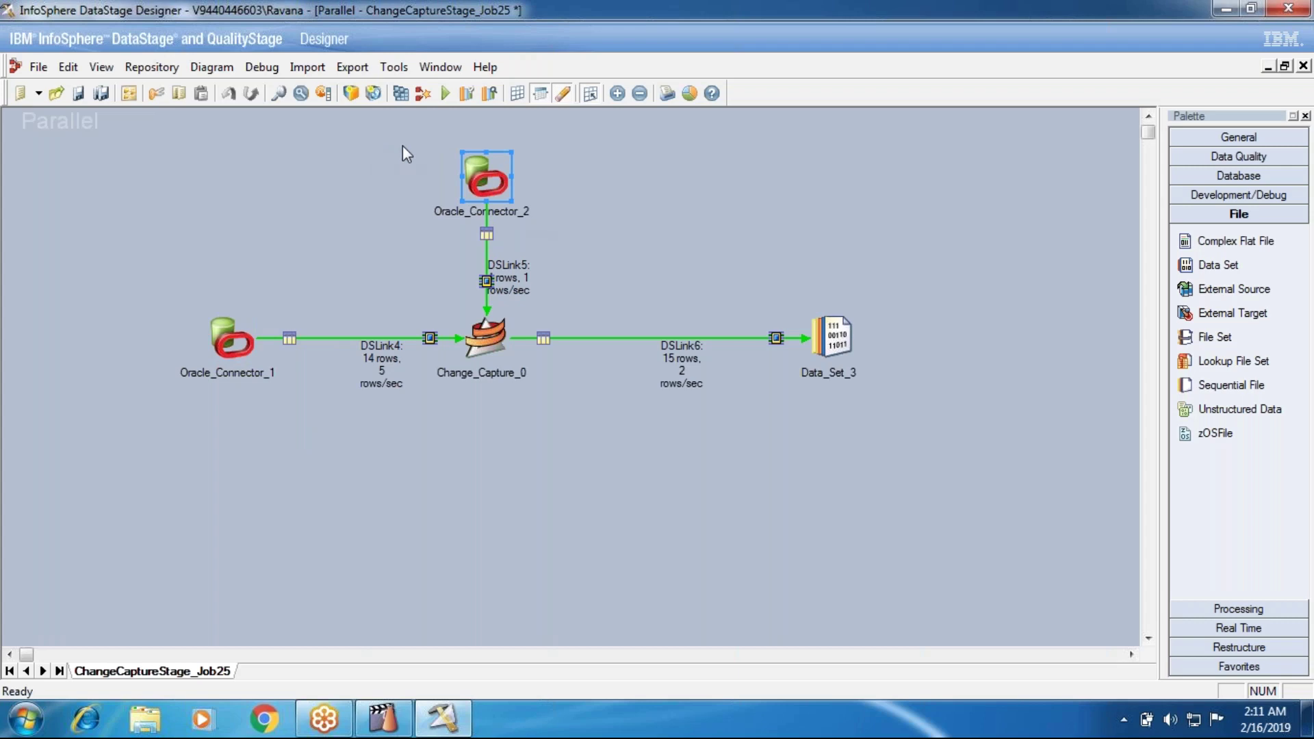
left_click(248, 342)
left_click(483, 177)
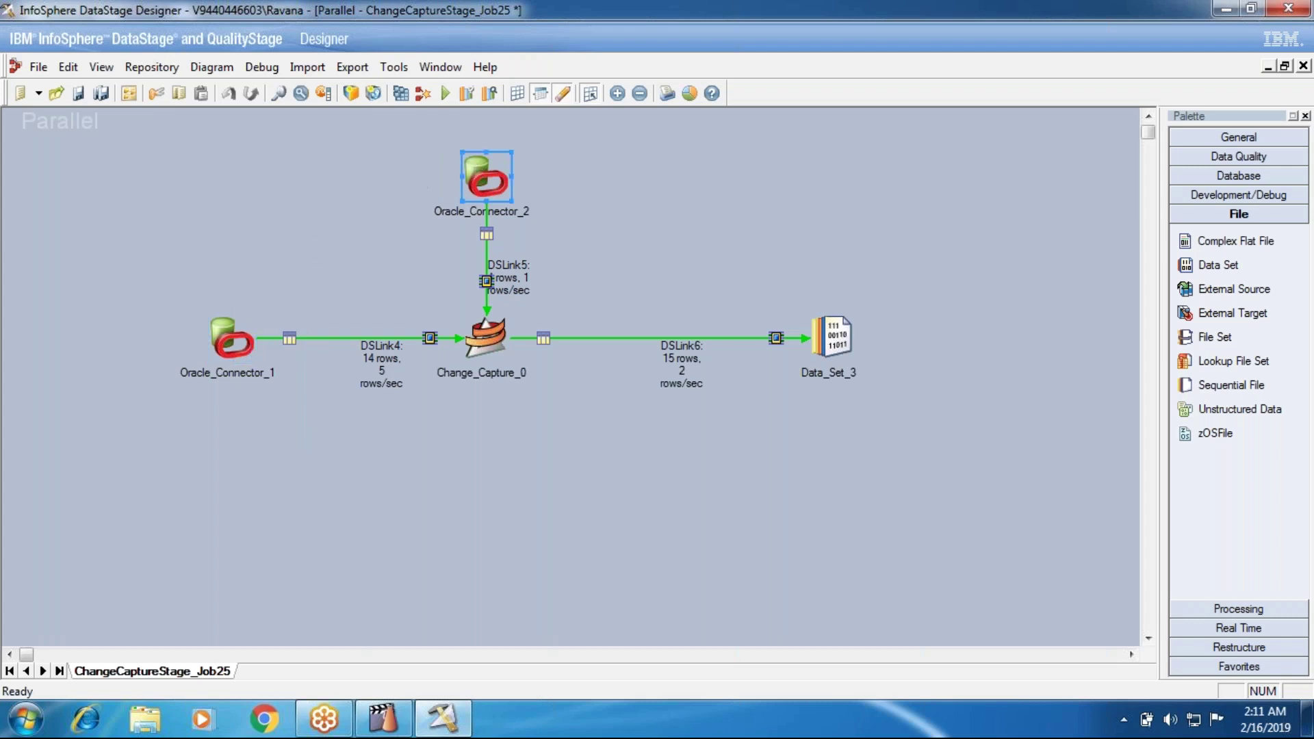
left_click(228, 336)
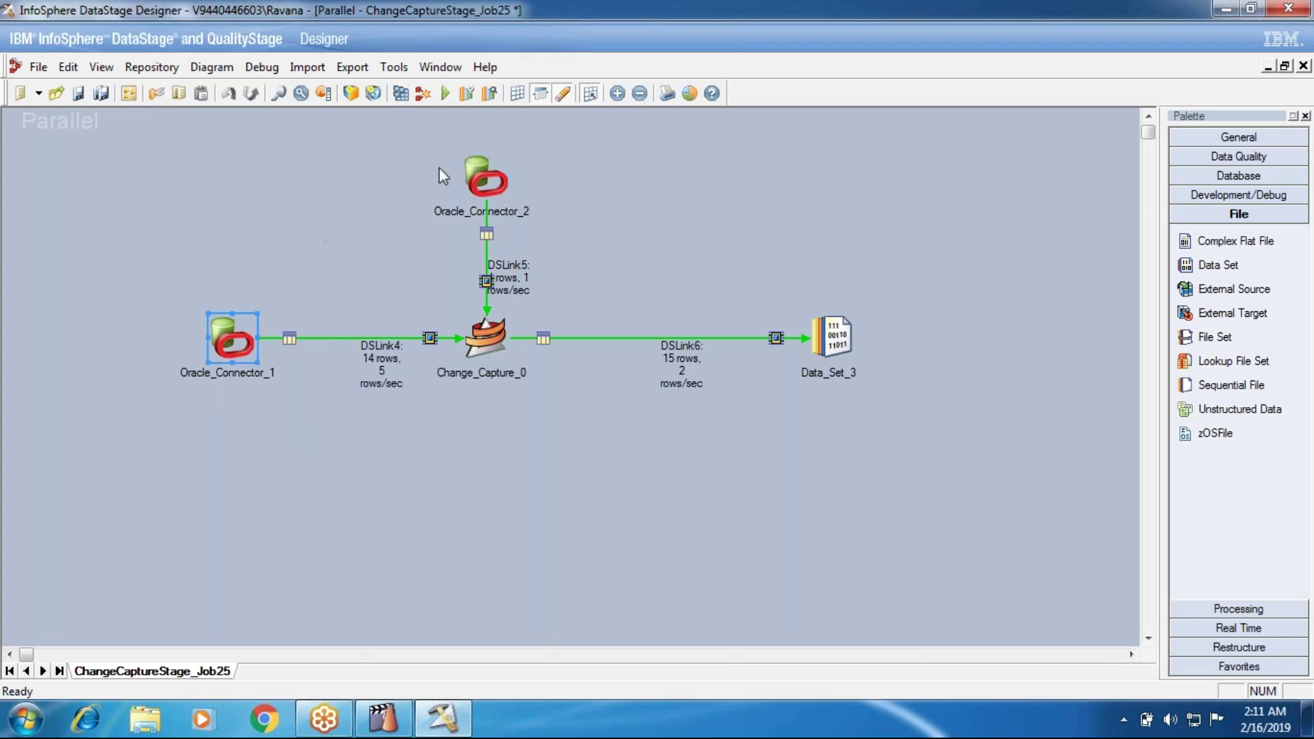
left_click(483, 183)
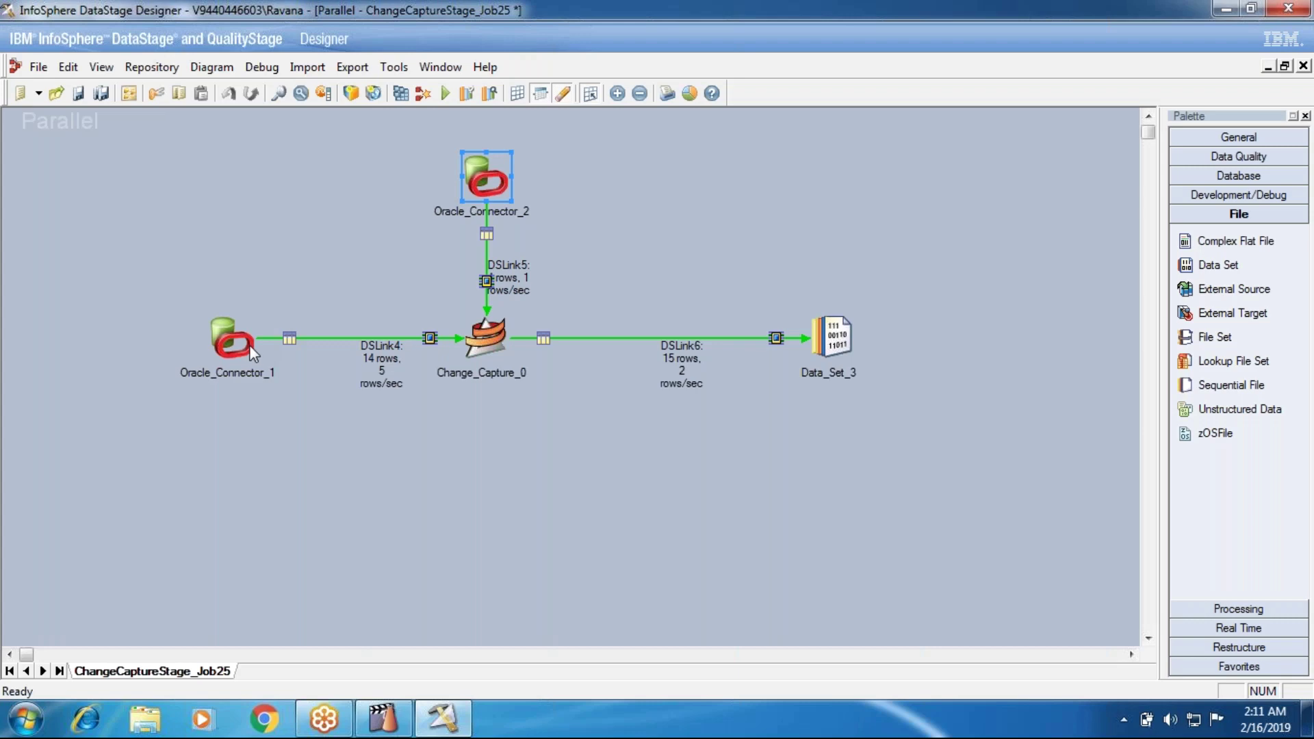
- Add the Copy Code property with value 0 and the Insert Code property with value 1 to Change_Capture_0, and accept the settings
double_click(490, 343)
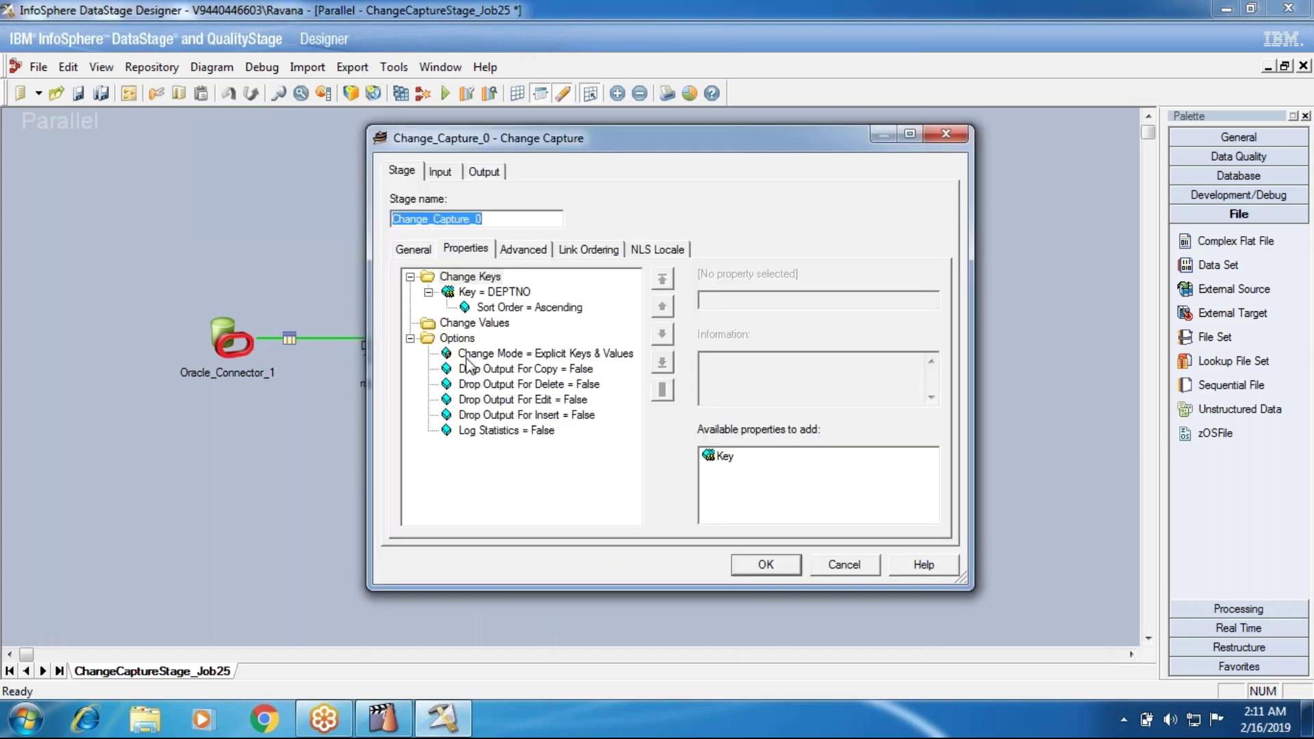
left_click(459, 339)
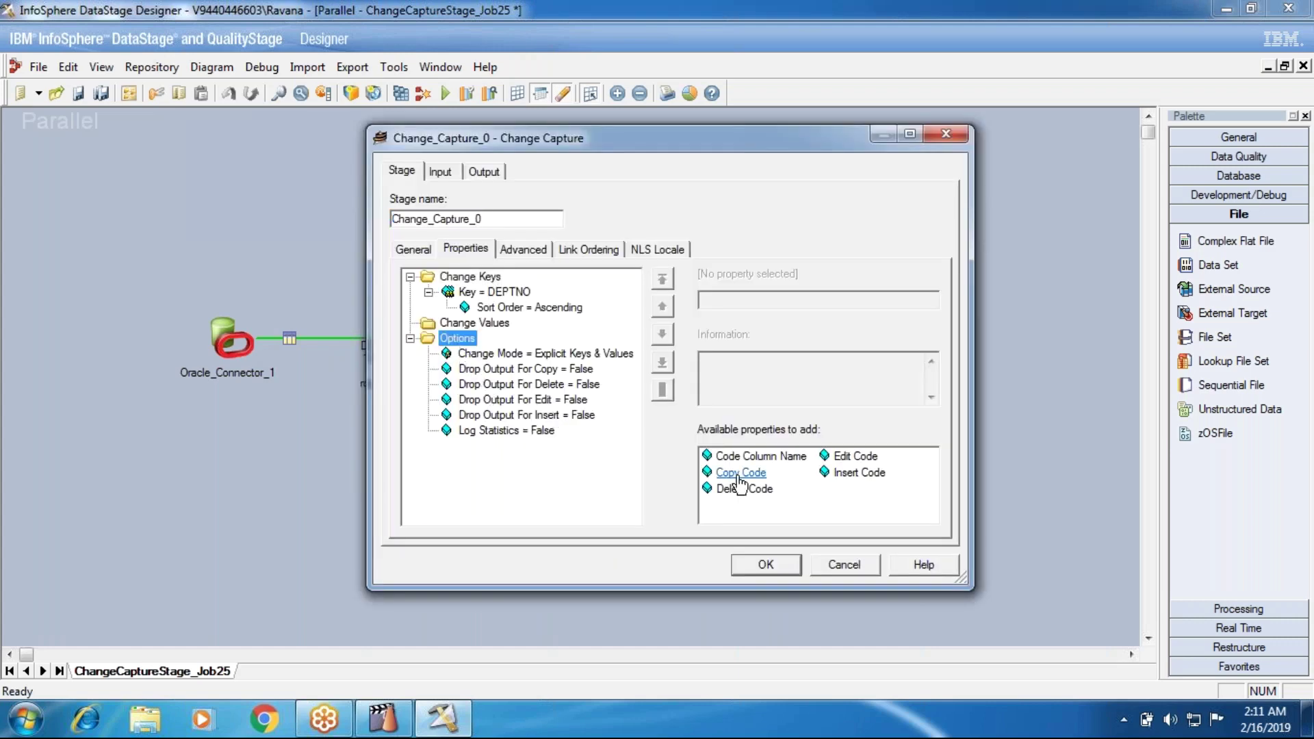
left_click(740, 473)
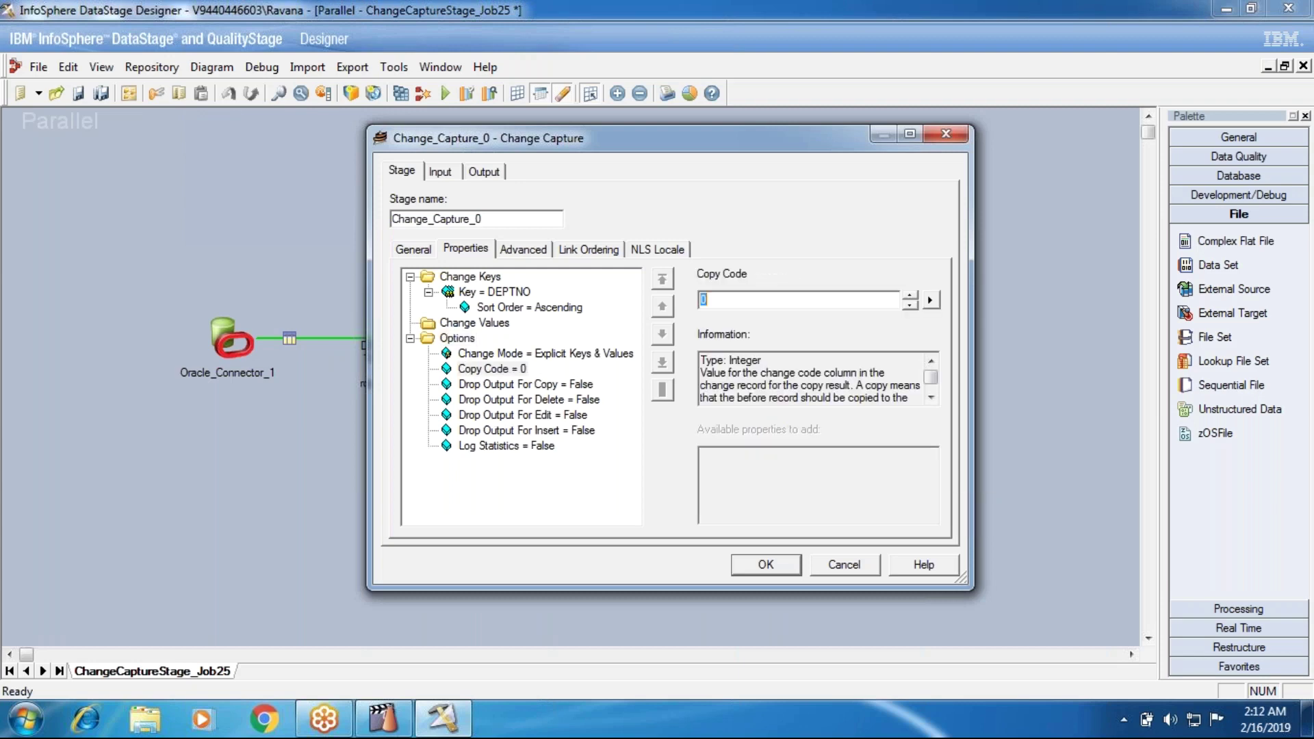
left_click(462, 329)
left_click(459, 338)
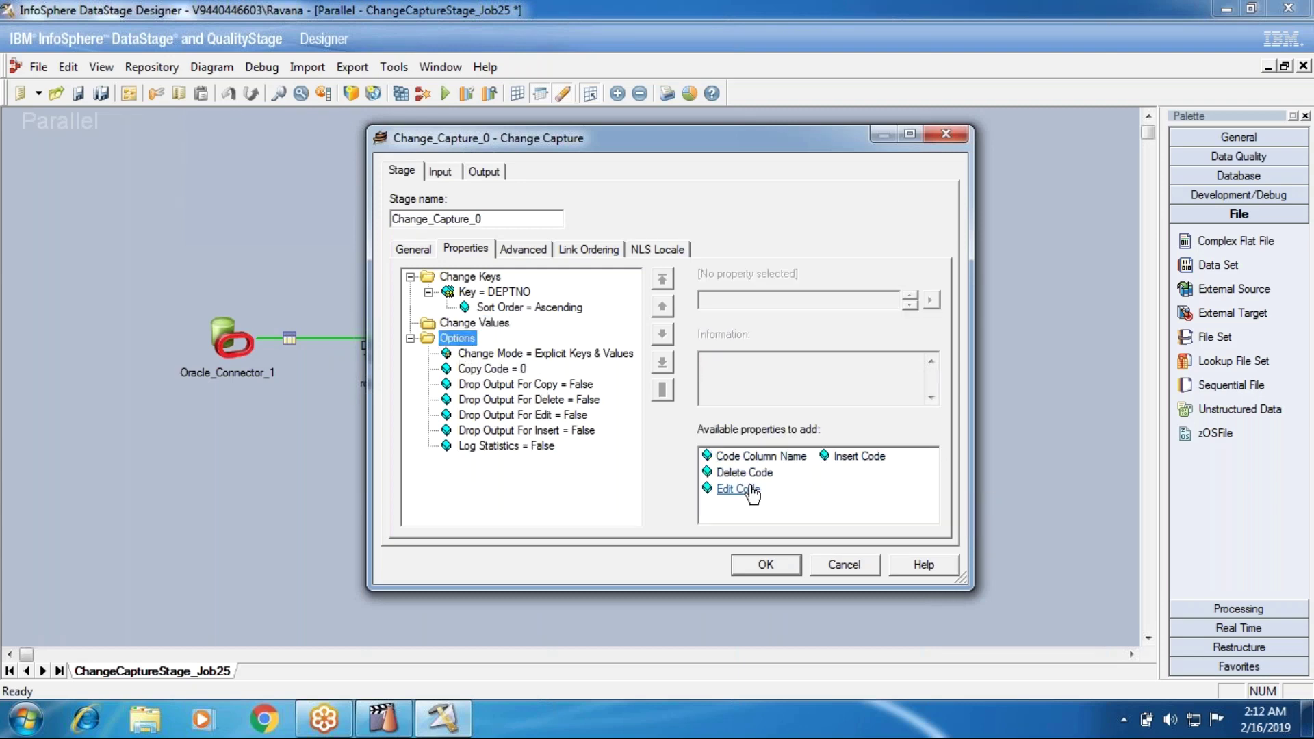
left_click(847, 457)
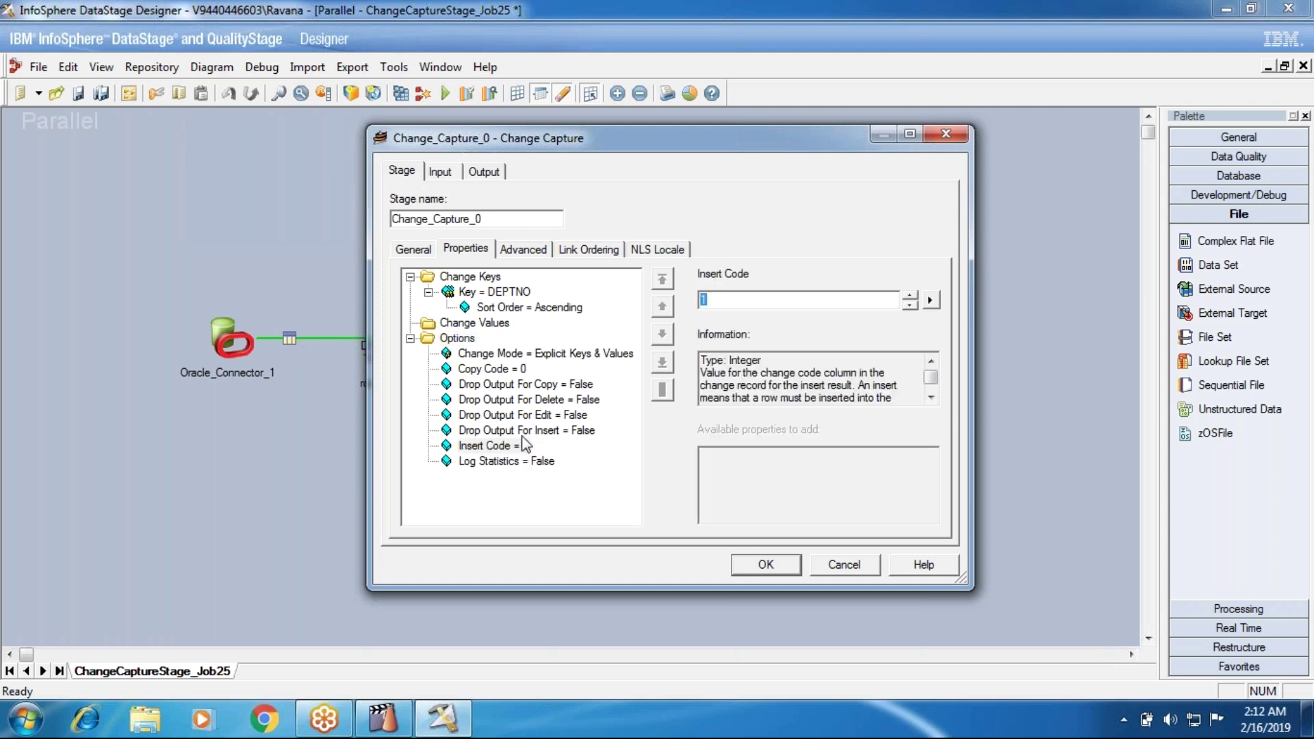
left_click(778, 569)
- View the DSLink6 data of Data_Set_3 and examine the change_code values of the DEPTNO 10 and first DEPTNO 30 rows
right_click(847, 322)
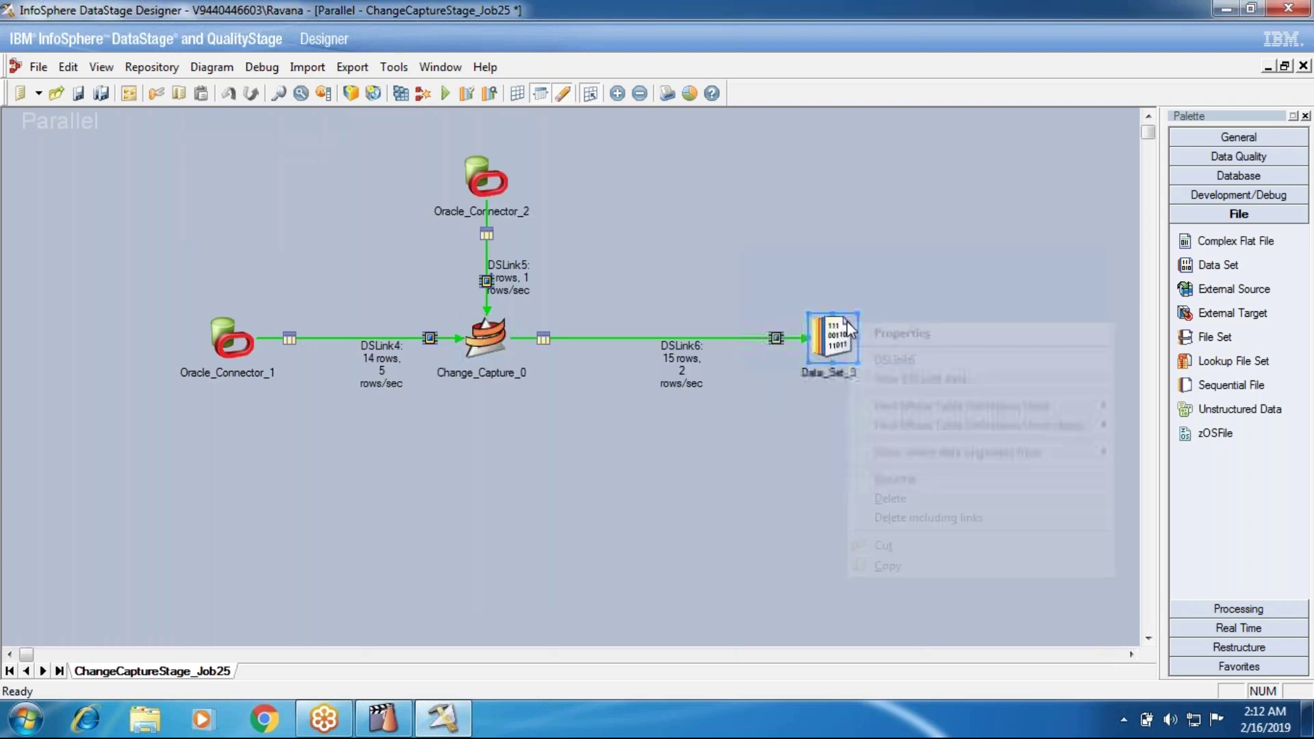
left_click(924, 379)
key("Return")
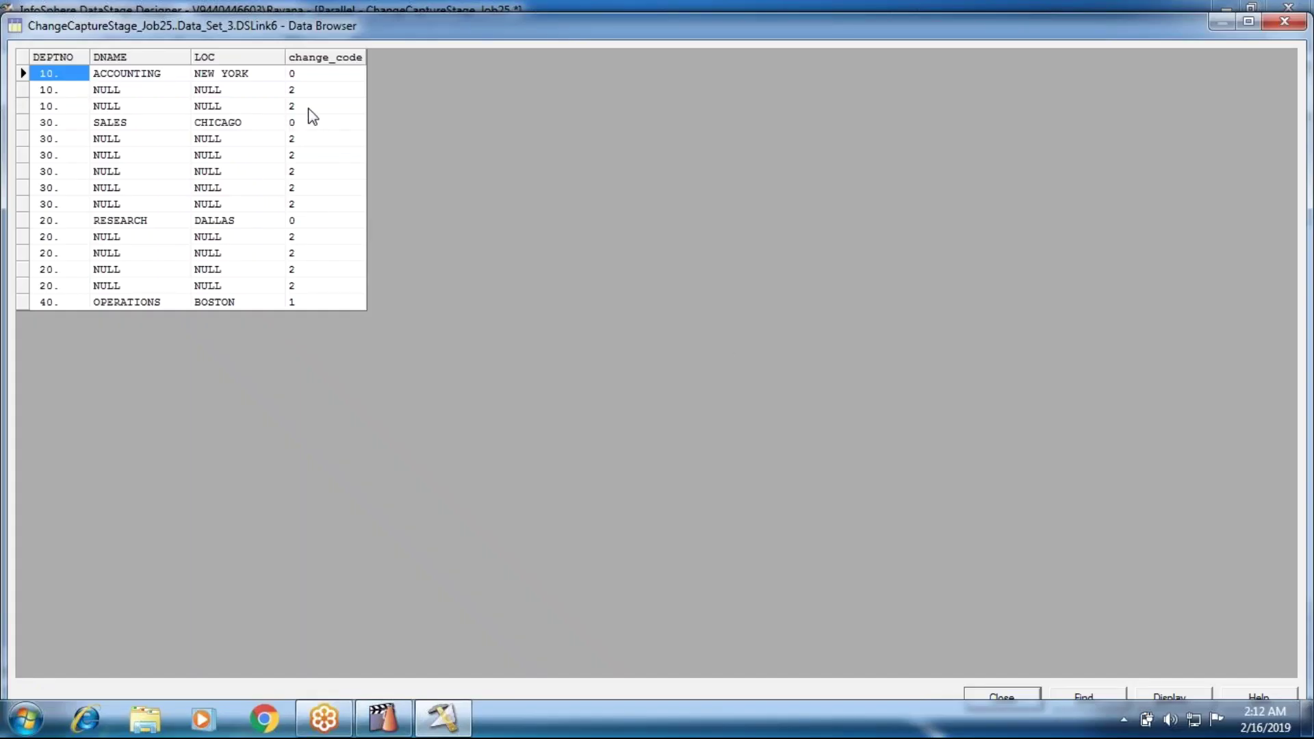
left_click(301, 91)
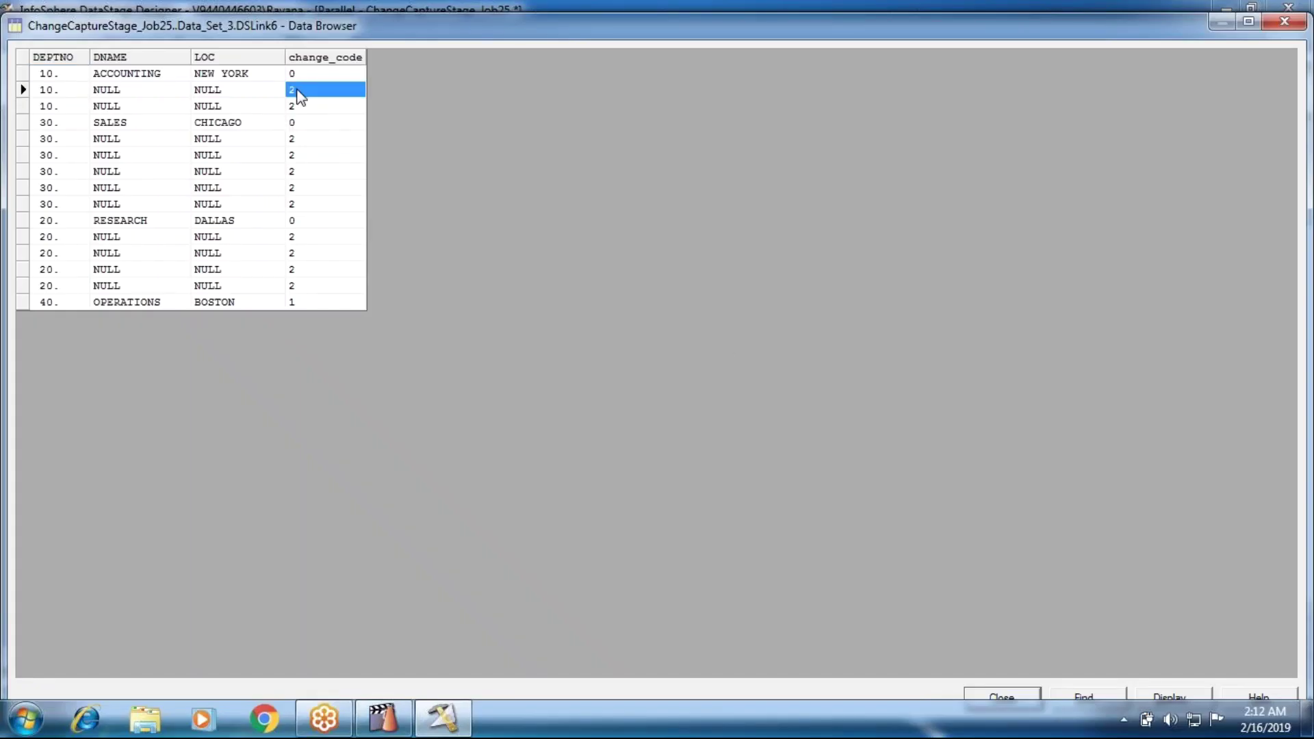
left_click(285, 103)
left_click(305, 106)
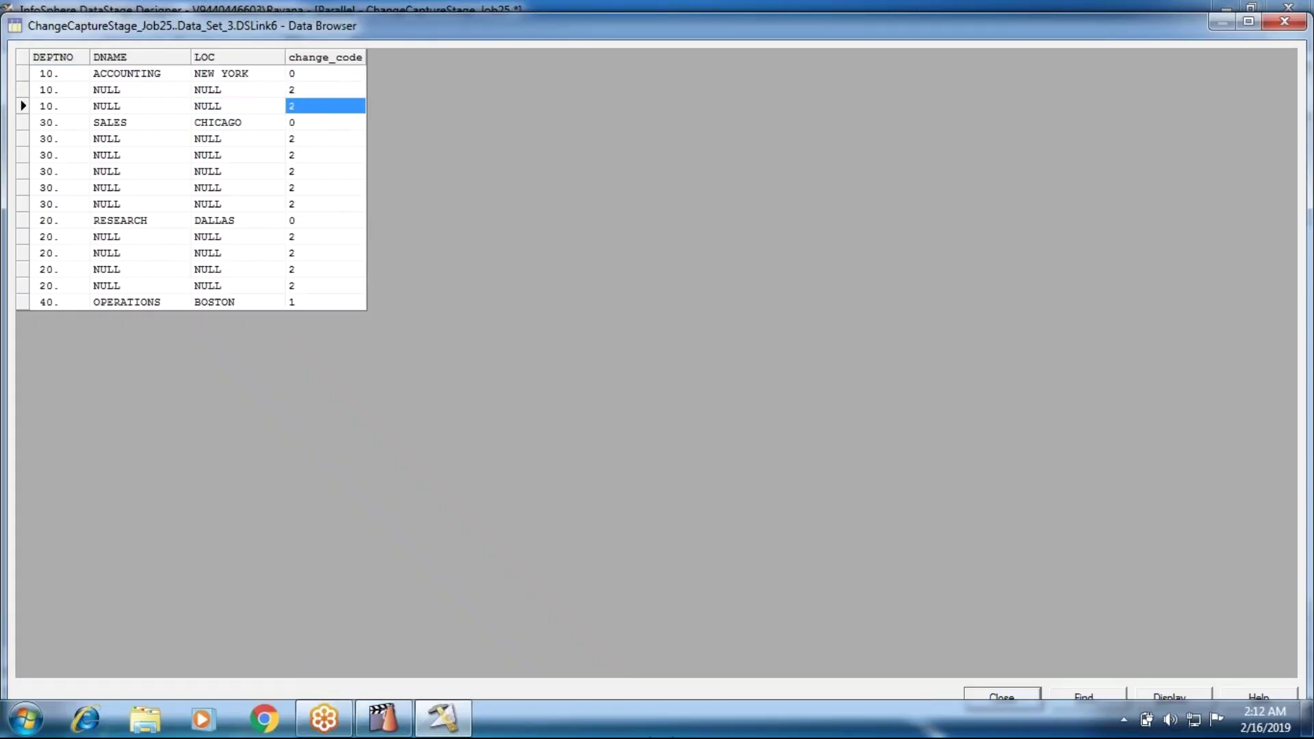
left_click(293, 123)
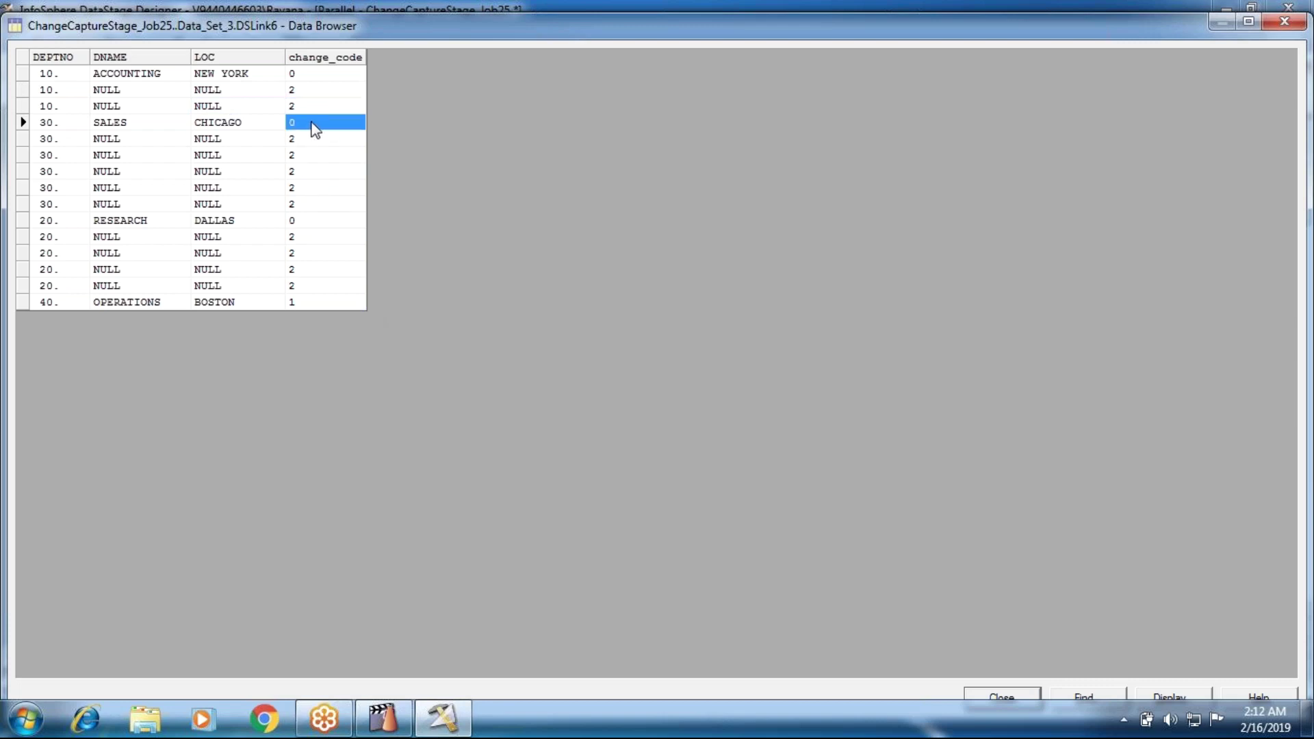
- Compare the DEPTNO values of the copied rows with the inserted OPERATIONS row and its change_code, and close the data view
left_click(49, 74)
left_click(55, 128)
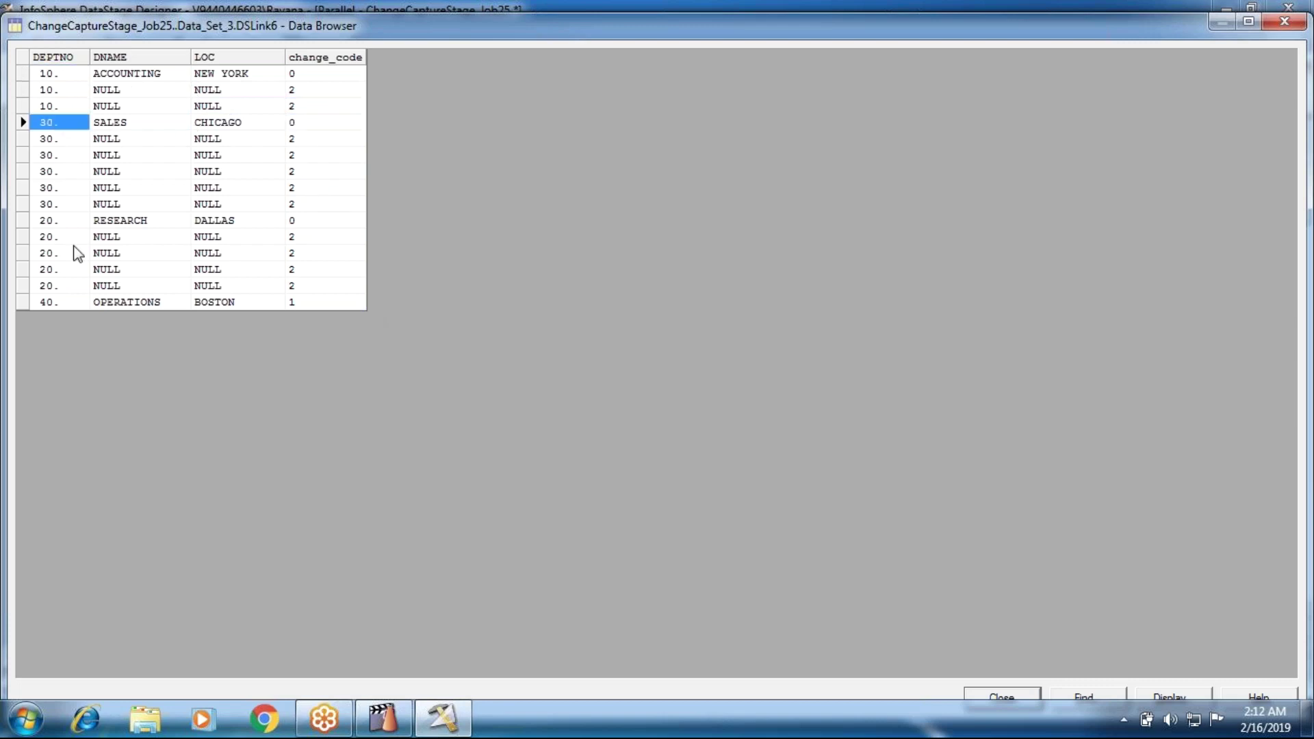
left_click(48, 222)
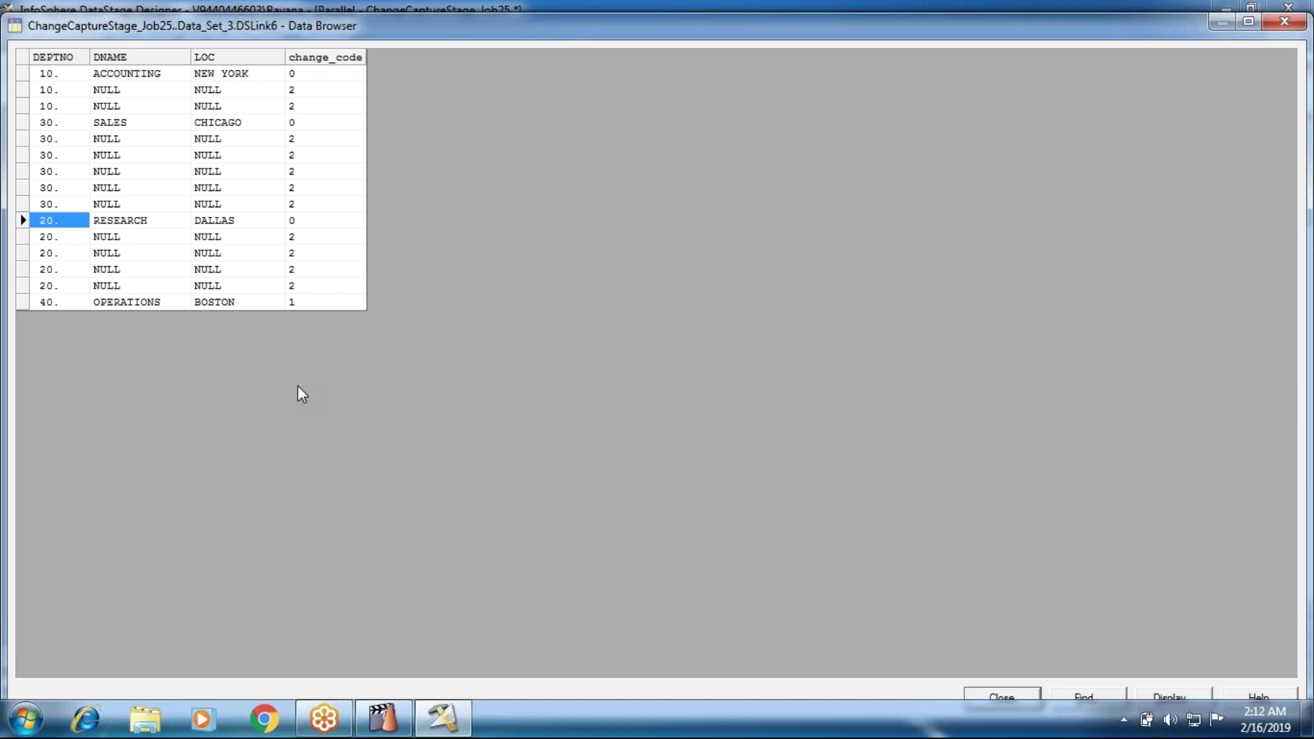
left_click(41, 304)
left_click(290, 305)
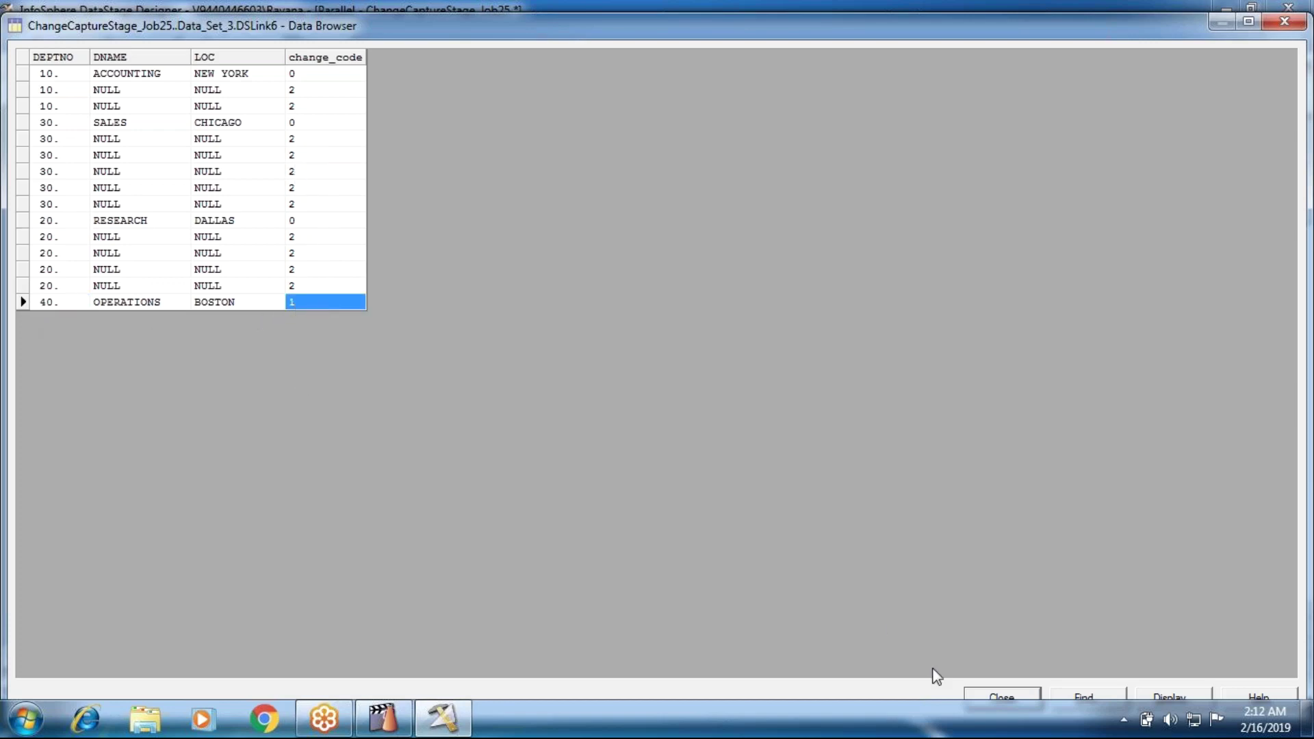
left_click(996, 698)
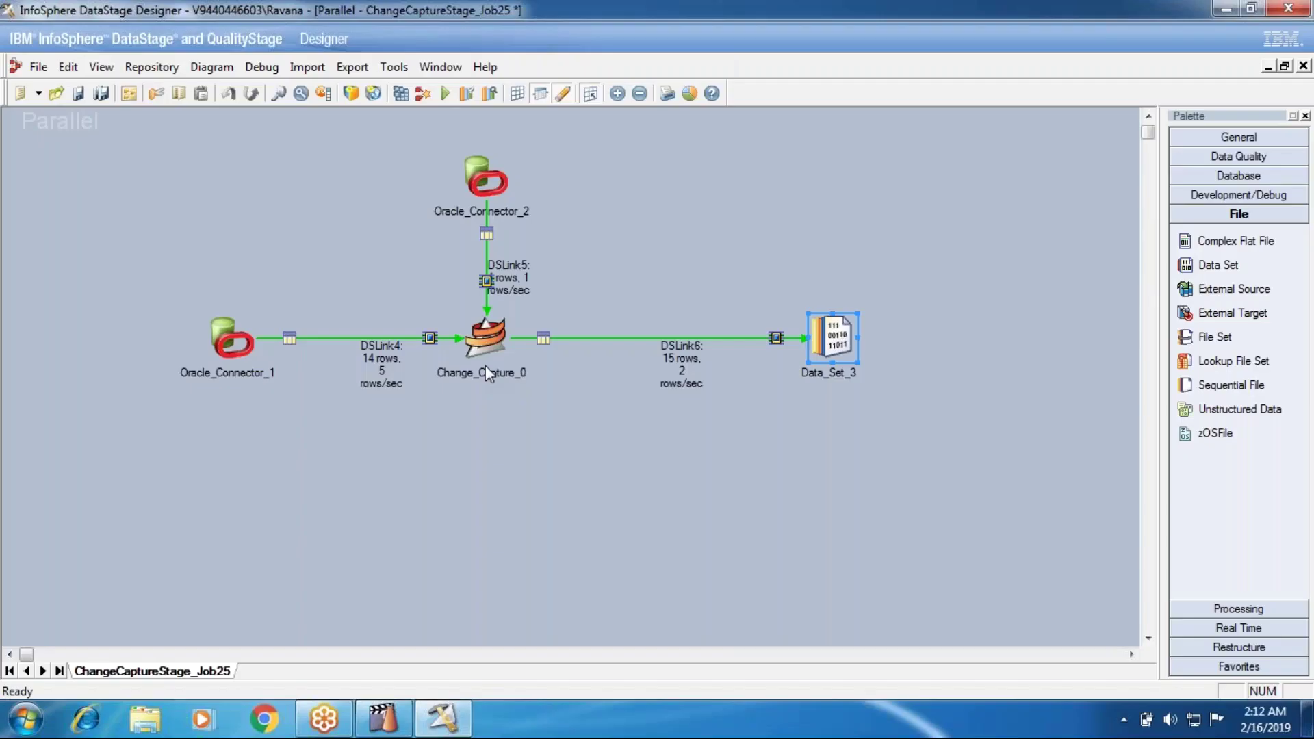
- Add the Delete Code property with value 2 to the Change_Capture_0 options and accept the stage settings
double_click(486, 368)
left_click(458, 338)
left_click(753, 473)
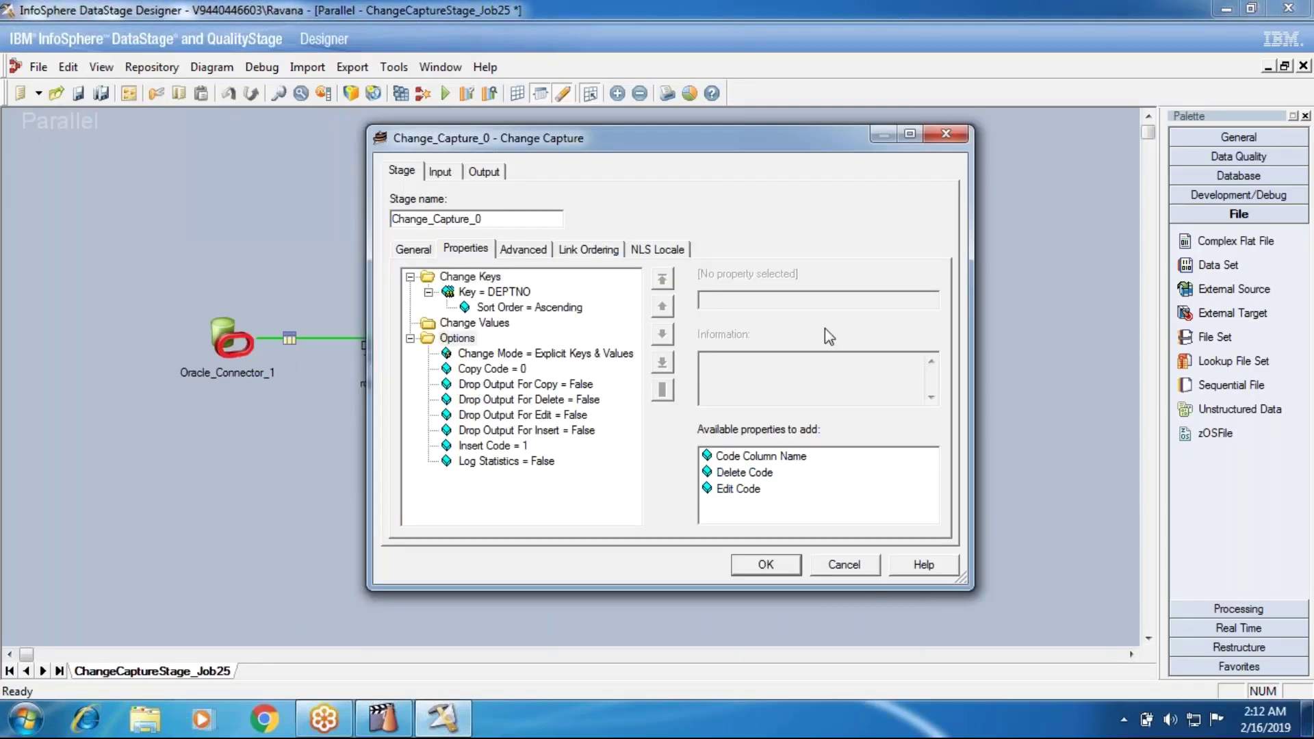
left_click(458, 337)
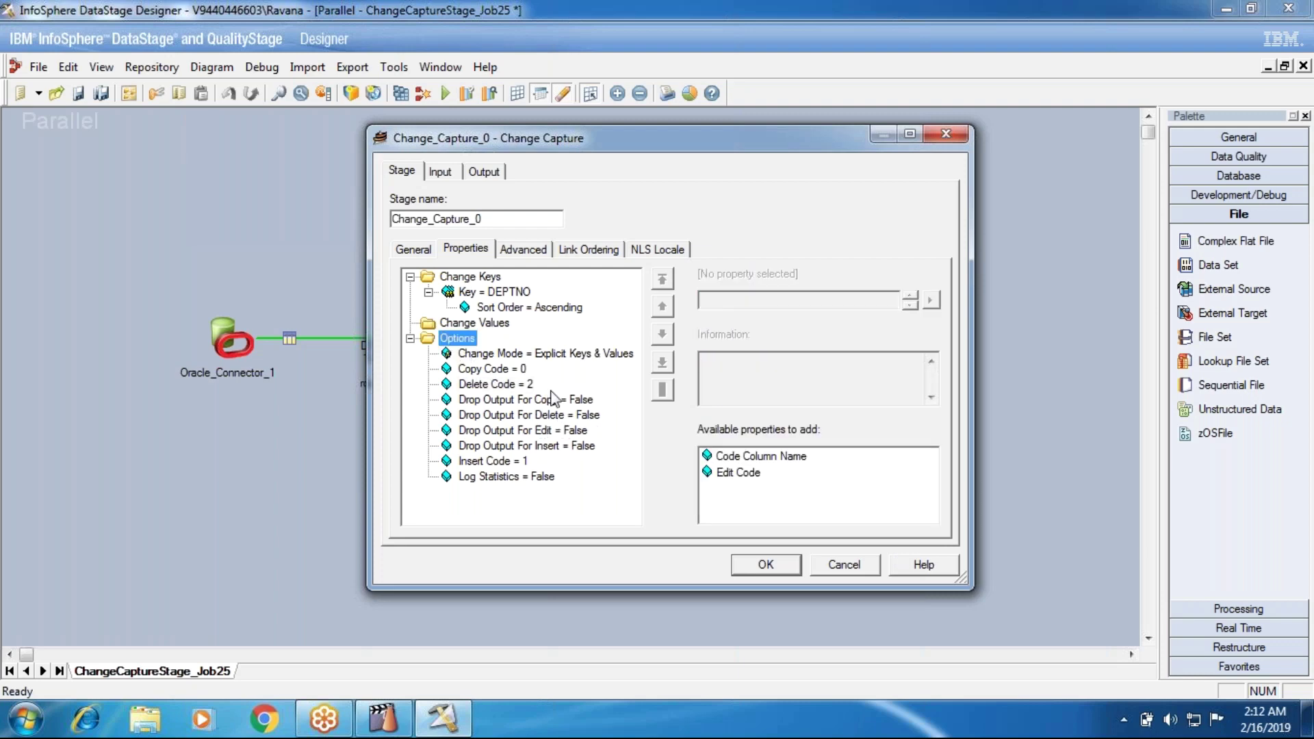
left_click(520, 465)
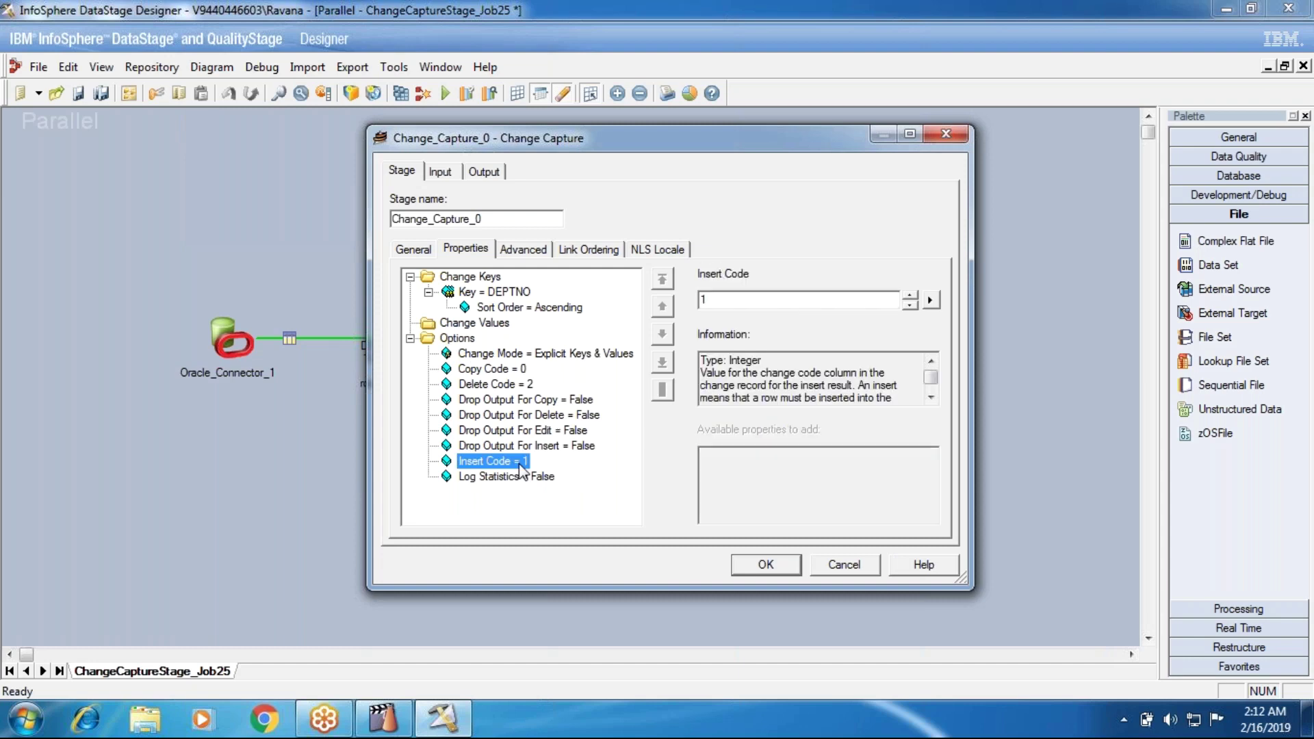
left_click(747, 570)
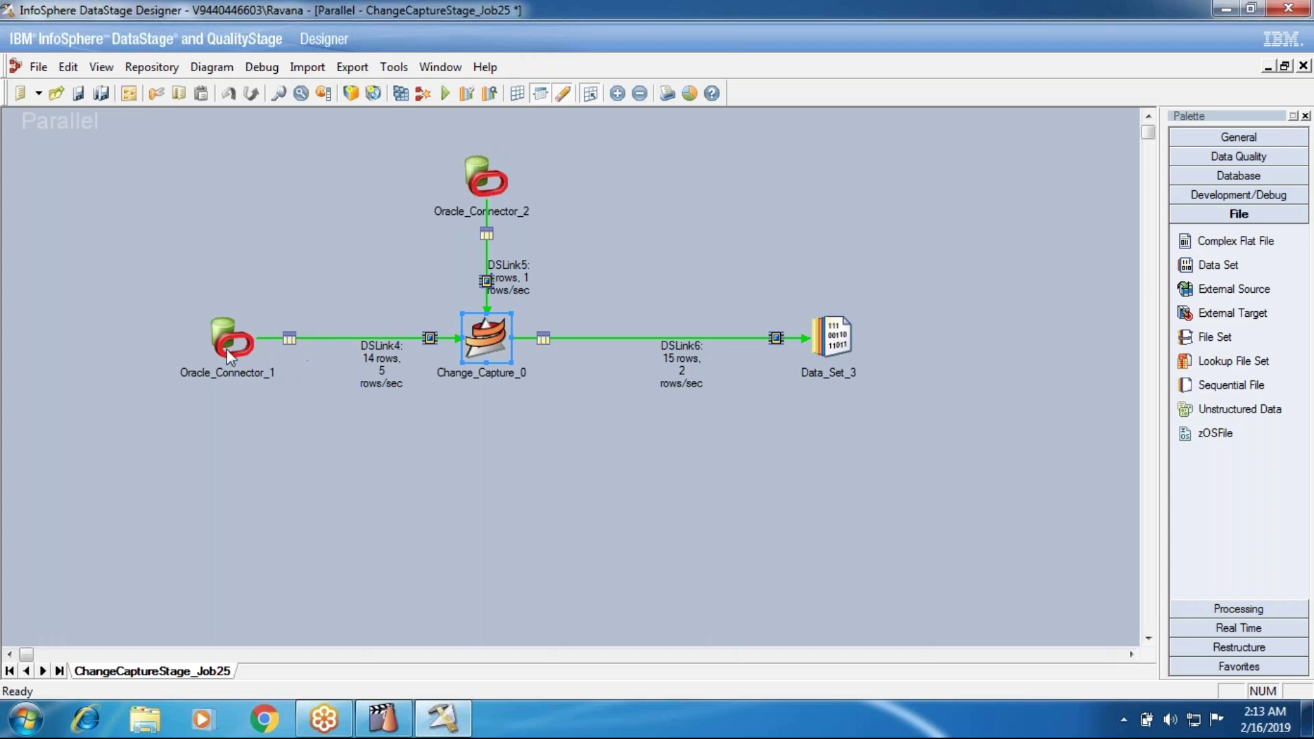
- Review the Insert Code property of Change_Capture_0 in relation to Oracle_Connector_2, and close the stage properties
left_click(479, 184)
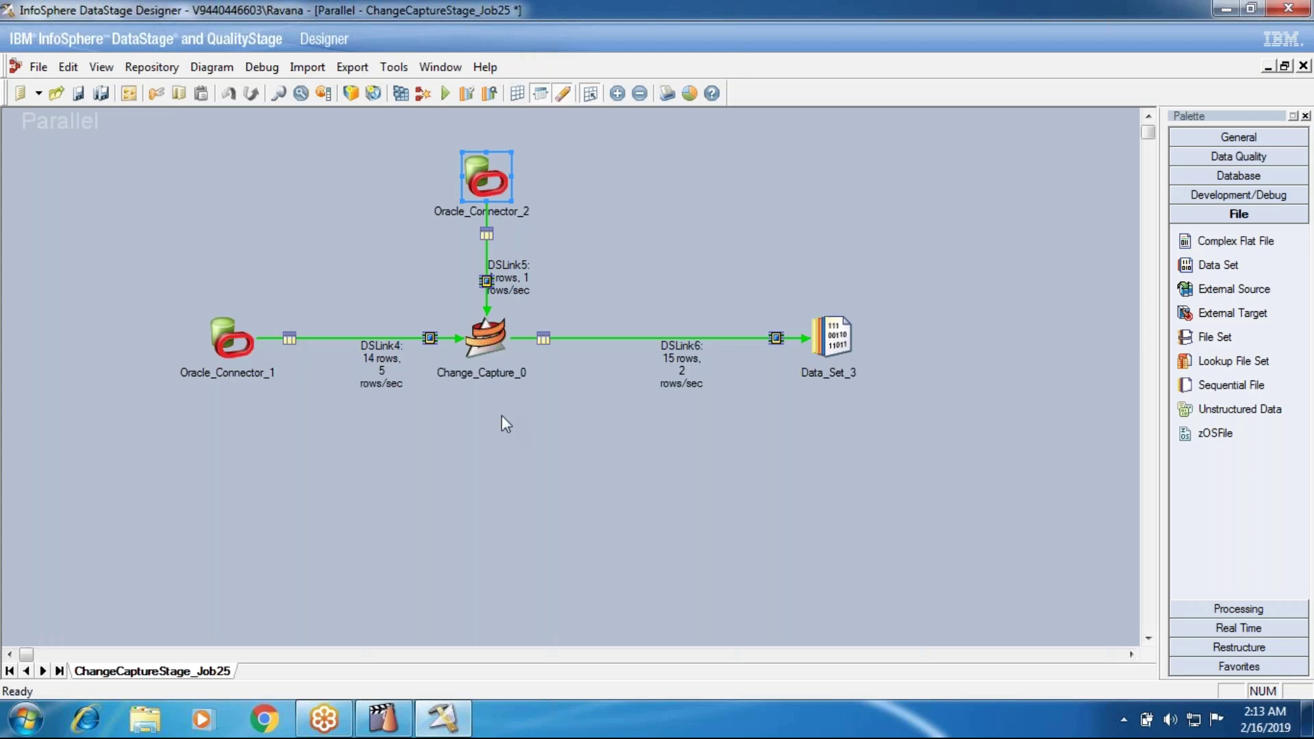
double_click(487, 335)
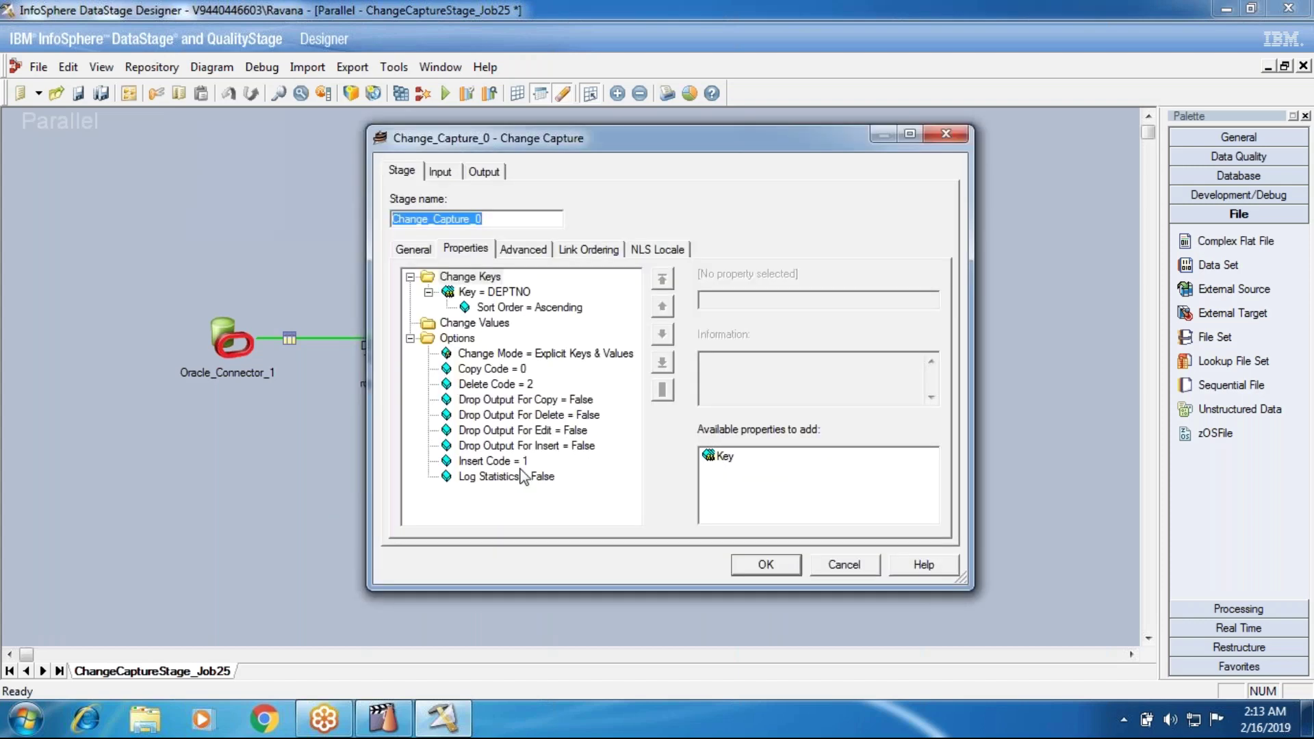
left_click(524, 461)
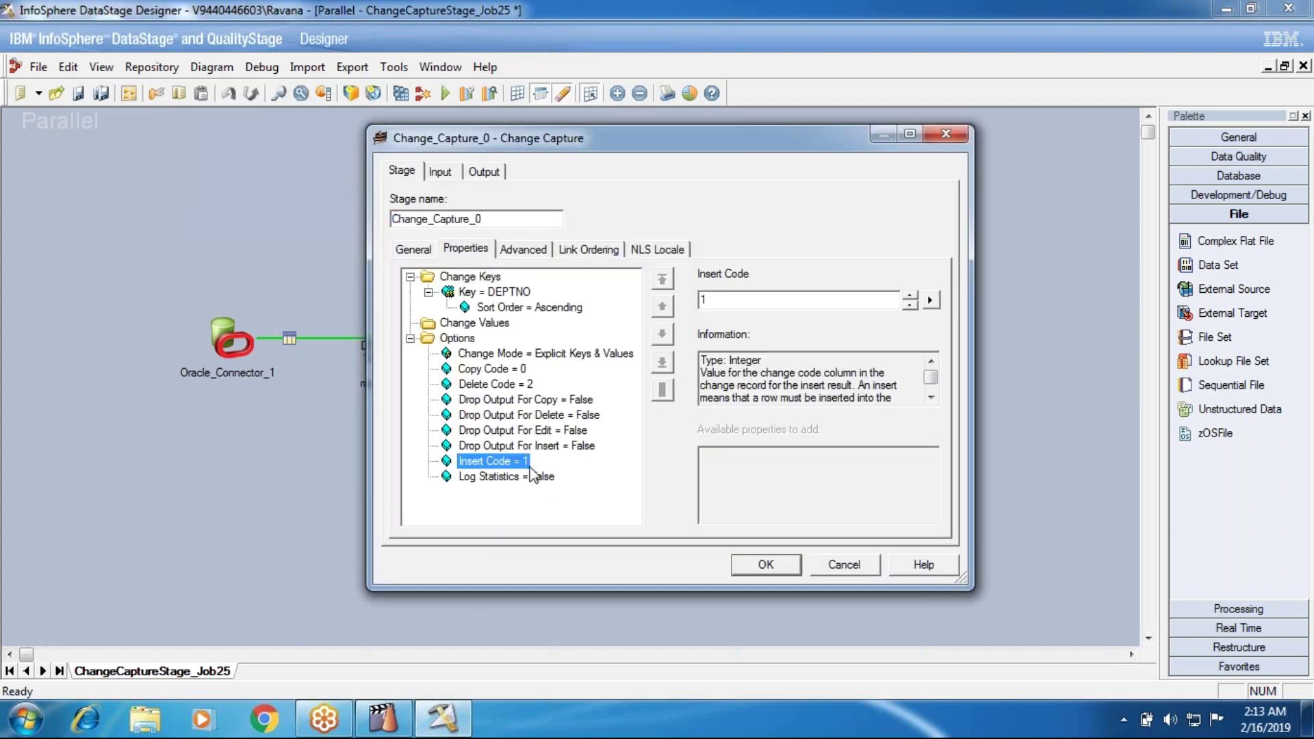
left_click(766, 564)
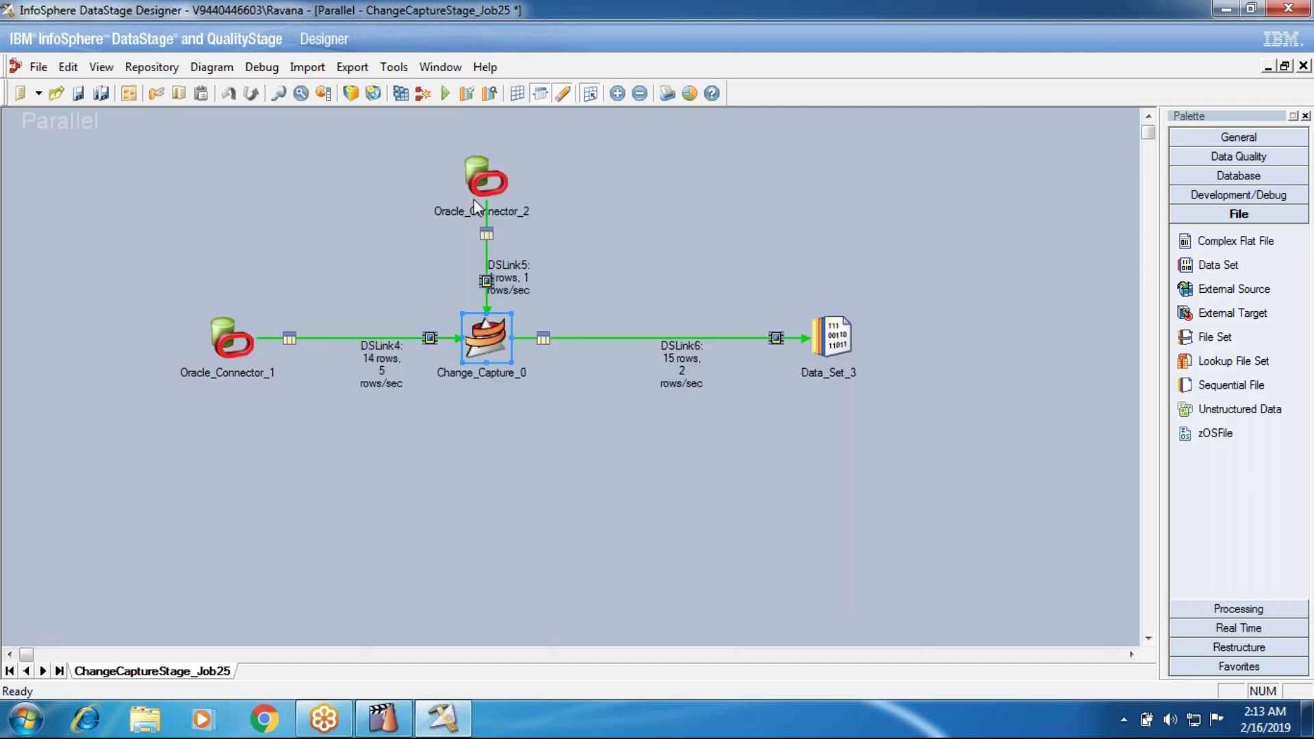
- Add the Edit Code property with value 3 to the Change_Capture_0 options
double_click(485, 347)
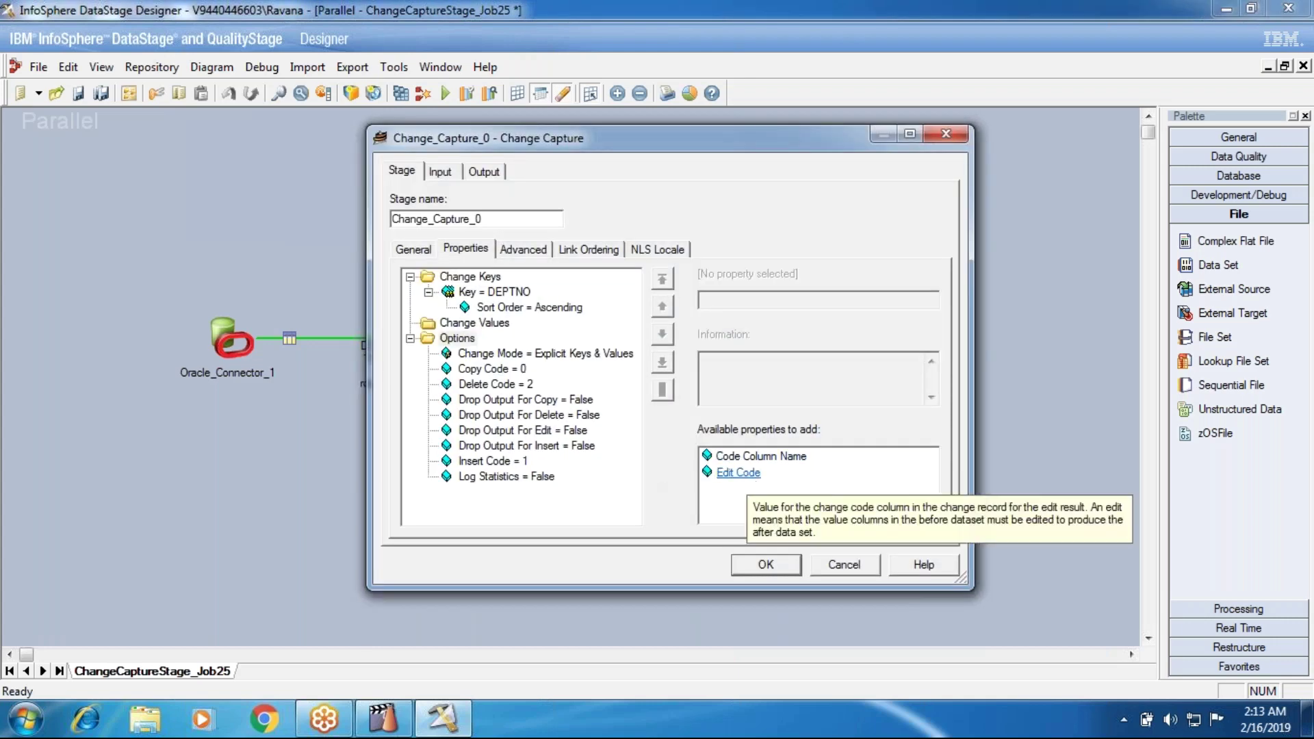
left_click(747, 478)
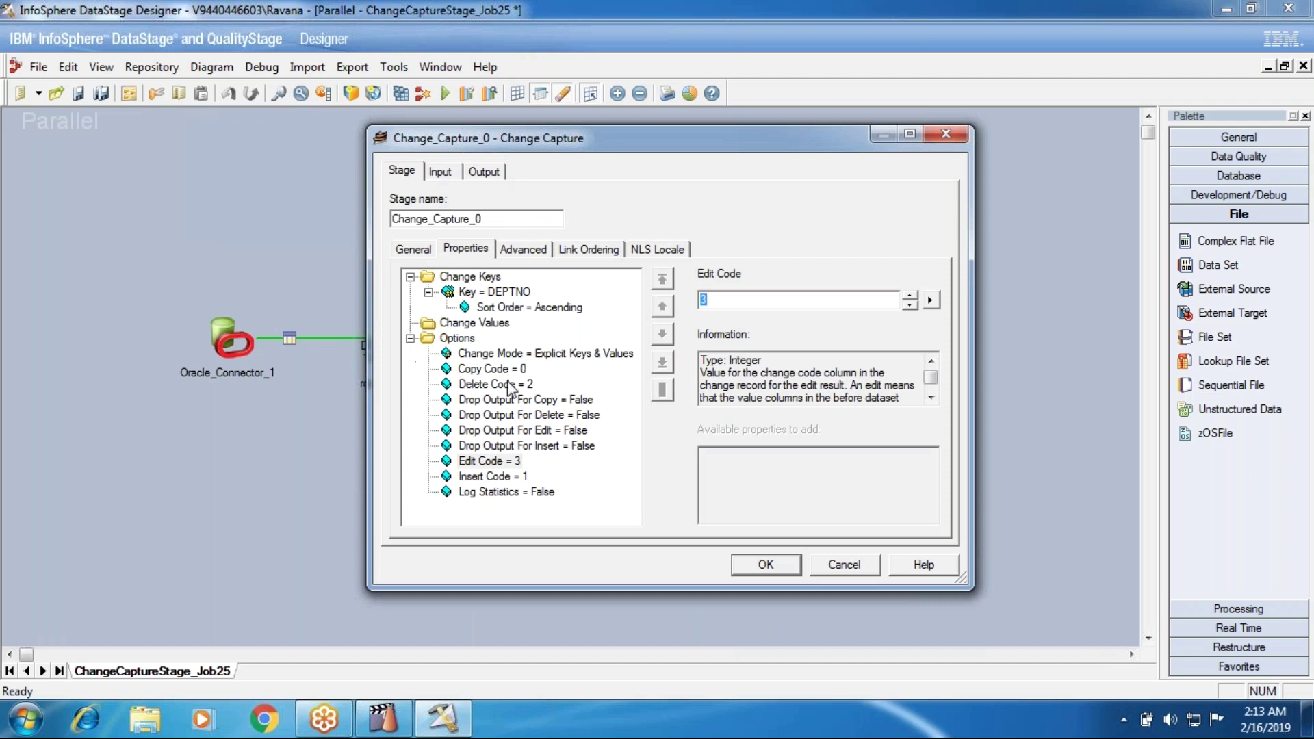
- Set the Change Mode to All Keys, Explicit Values, add an empty Value property under Change Values, and check the Excluded Keys group
left_click(508, 353)
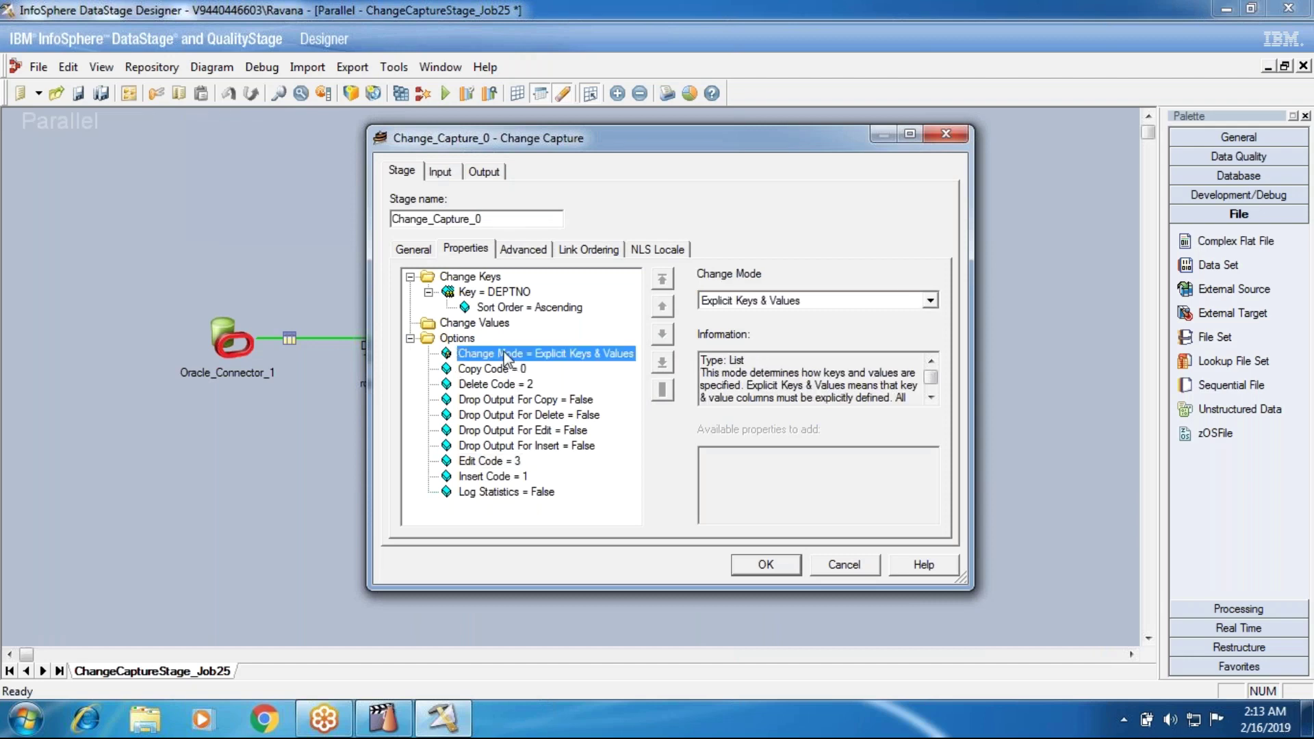
left_click(753, 301)
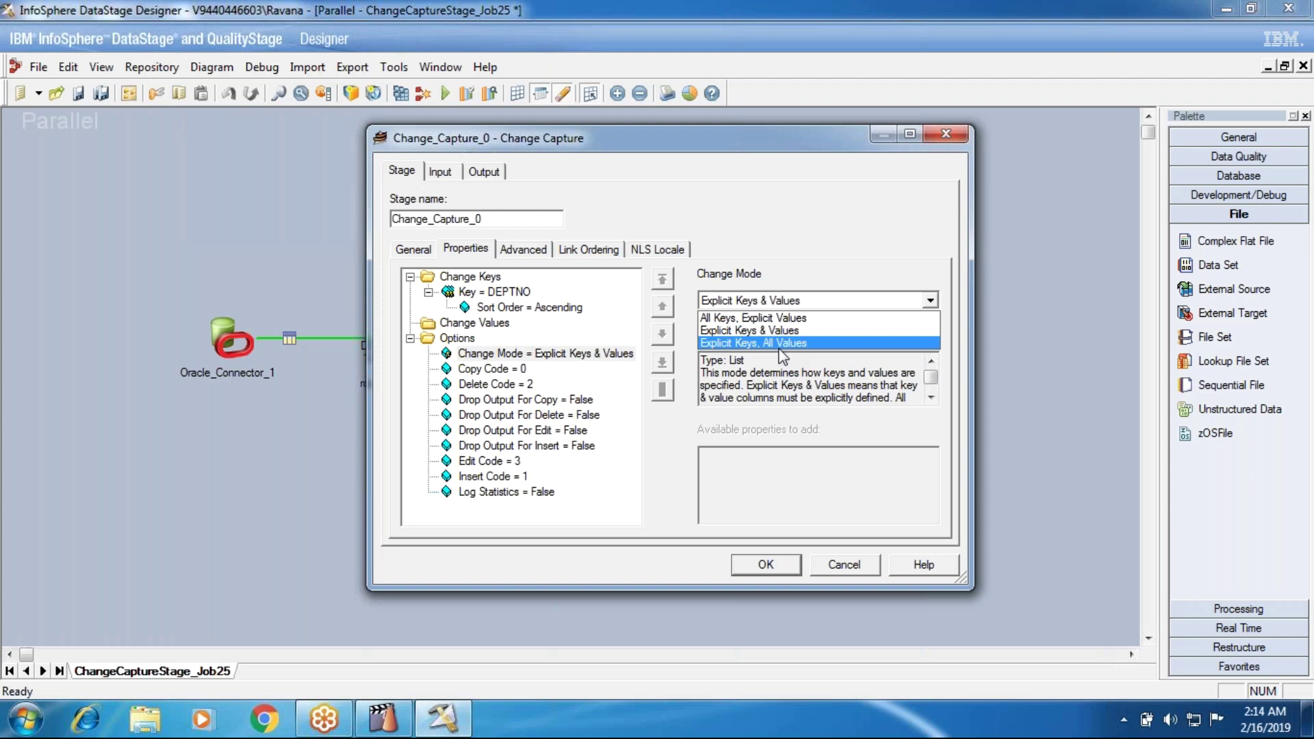
left_click(800, 319)
key("Return")
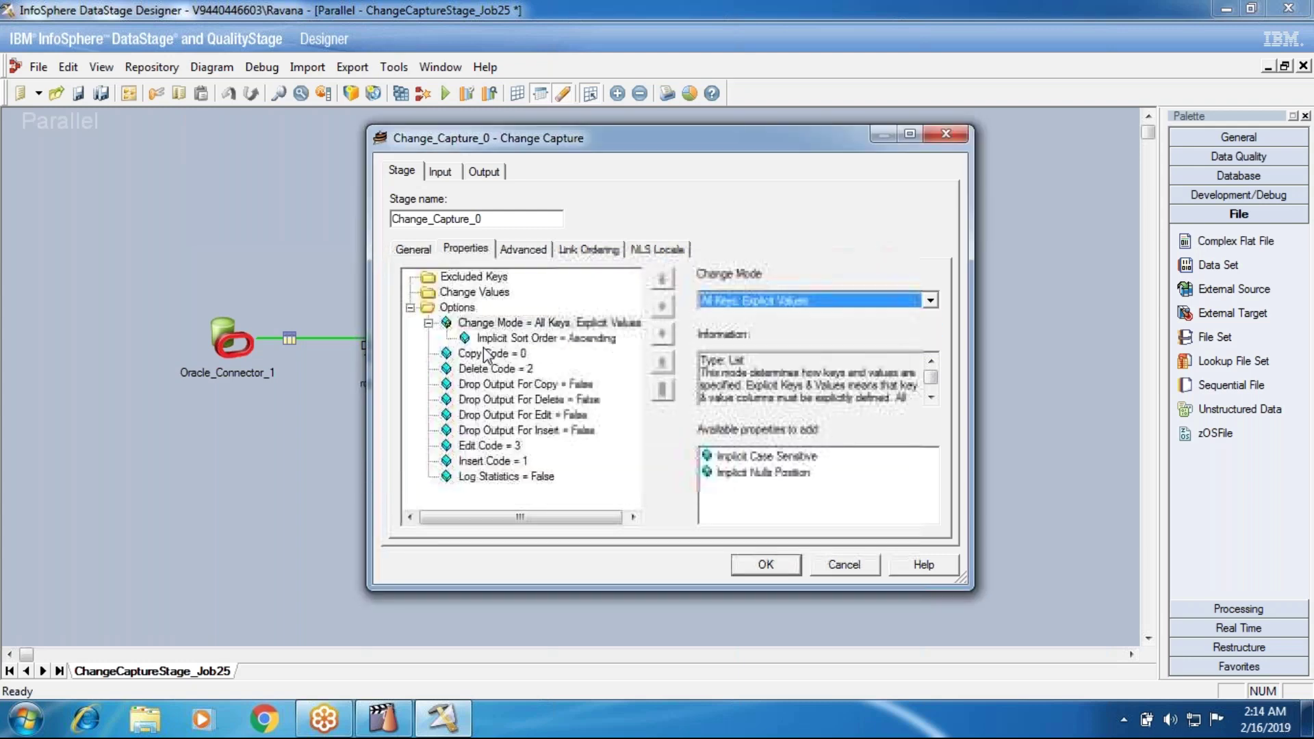
left_click(476, 293)
double_click(724, 457)
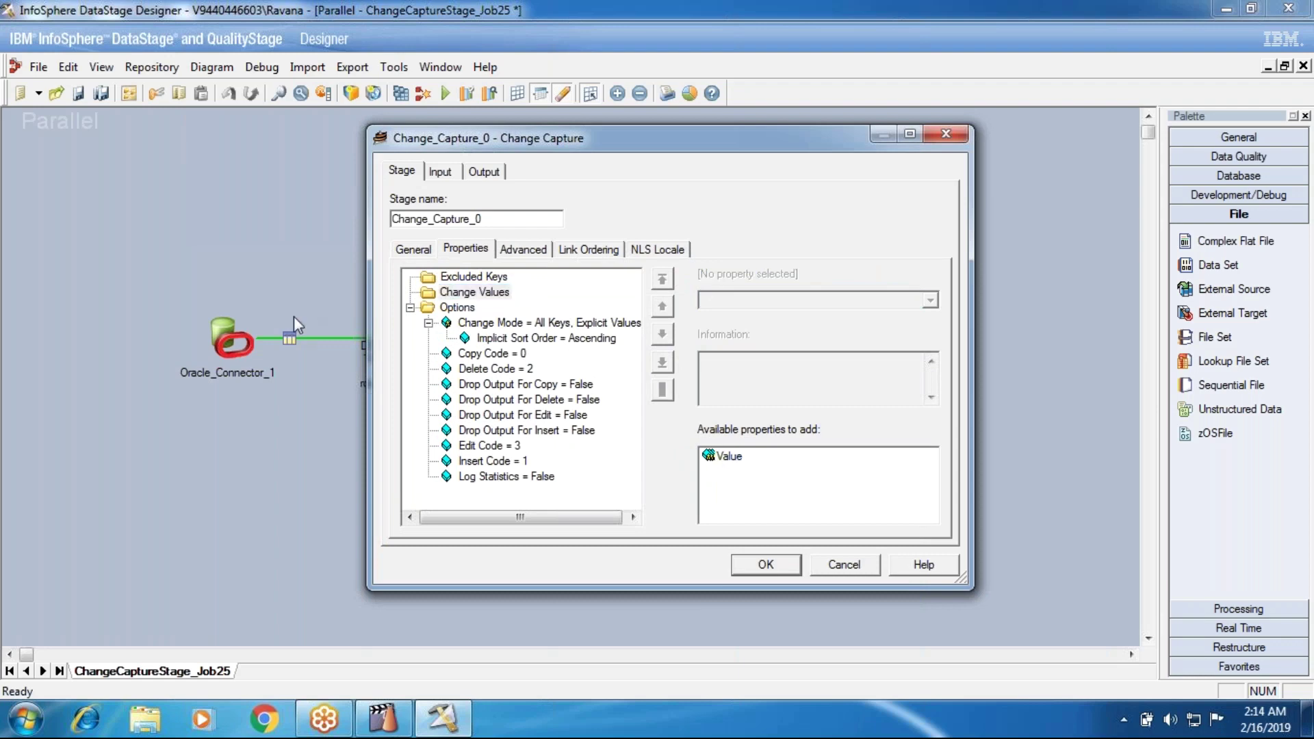
left_click(457, 278)
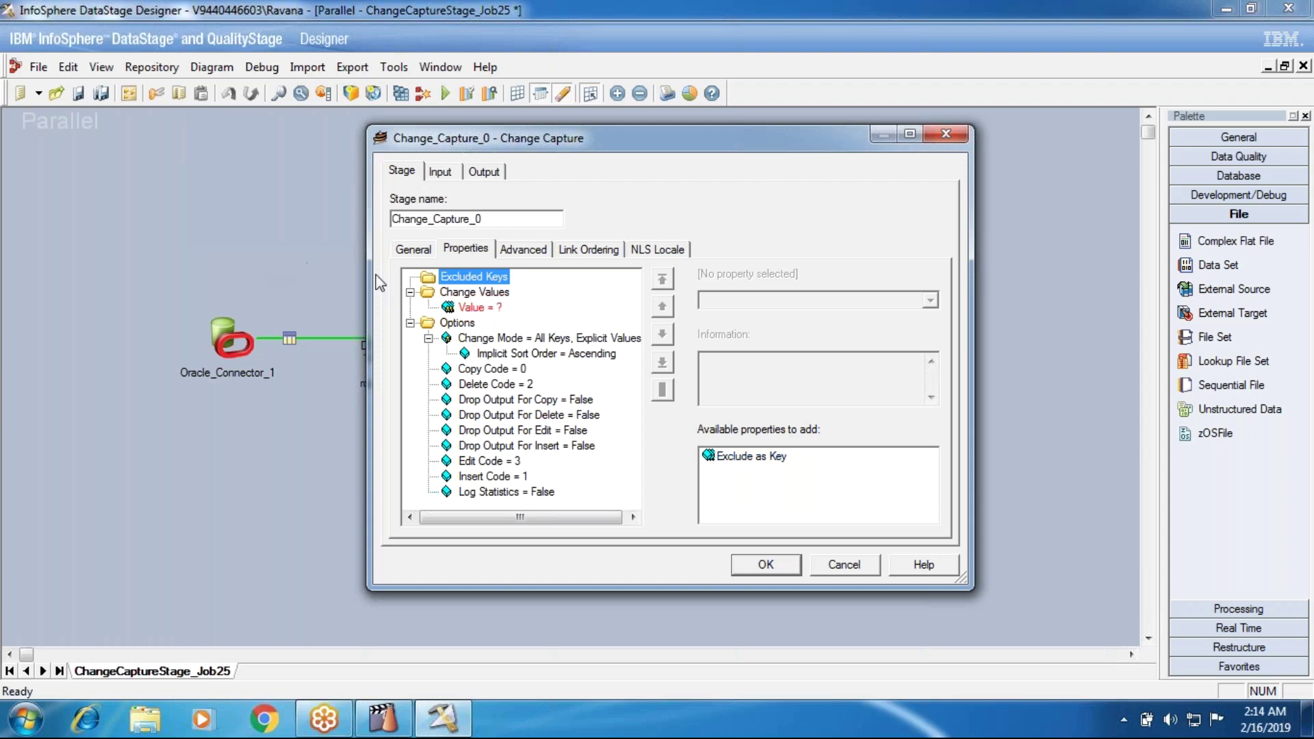
- Reset the Change Mode of Change_Capture_0 to its default, Explicit Keys & Values
left_click(490, 337)
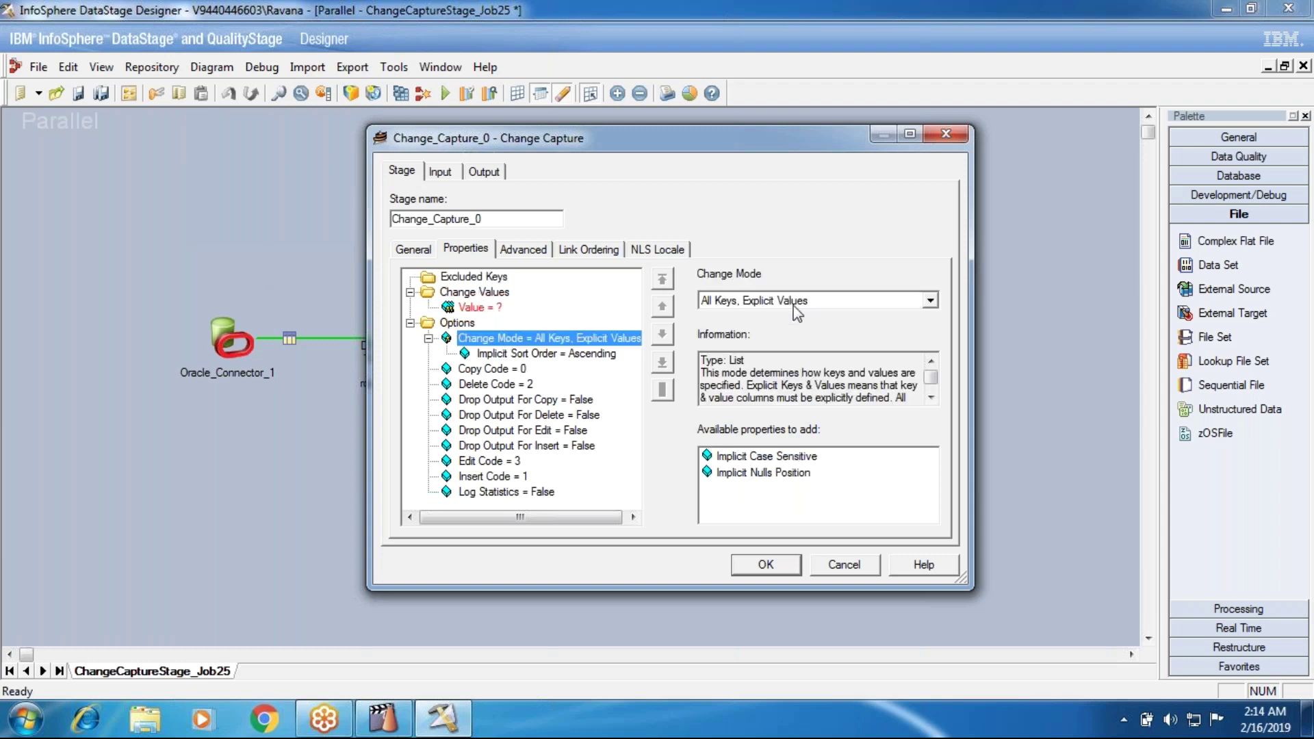
left_click(794, 301)
left_click(543, 344)
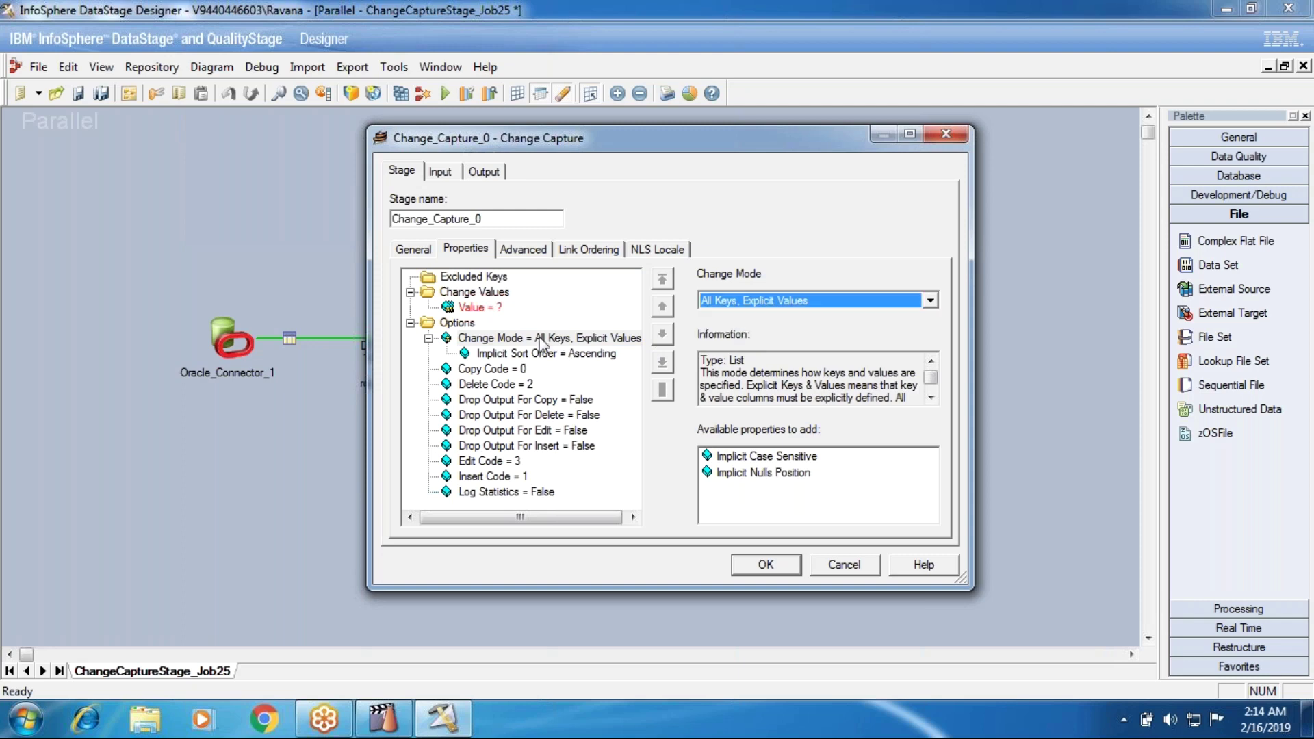
right_click(542, 344)
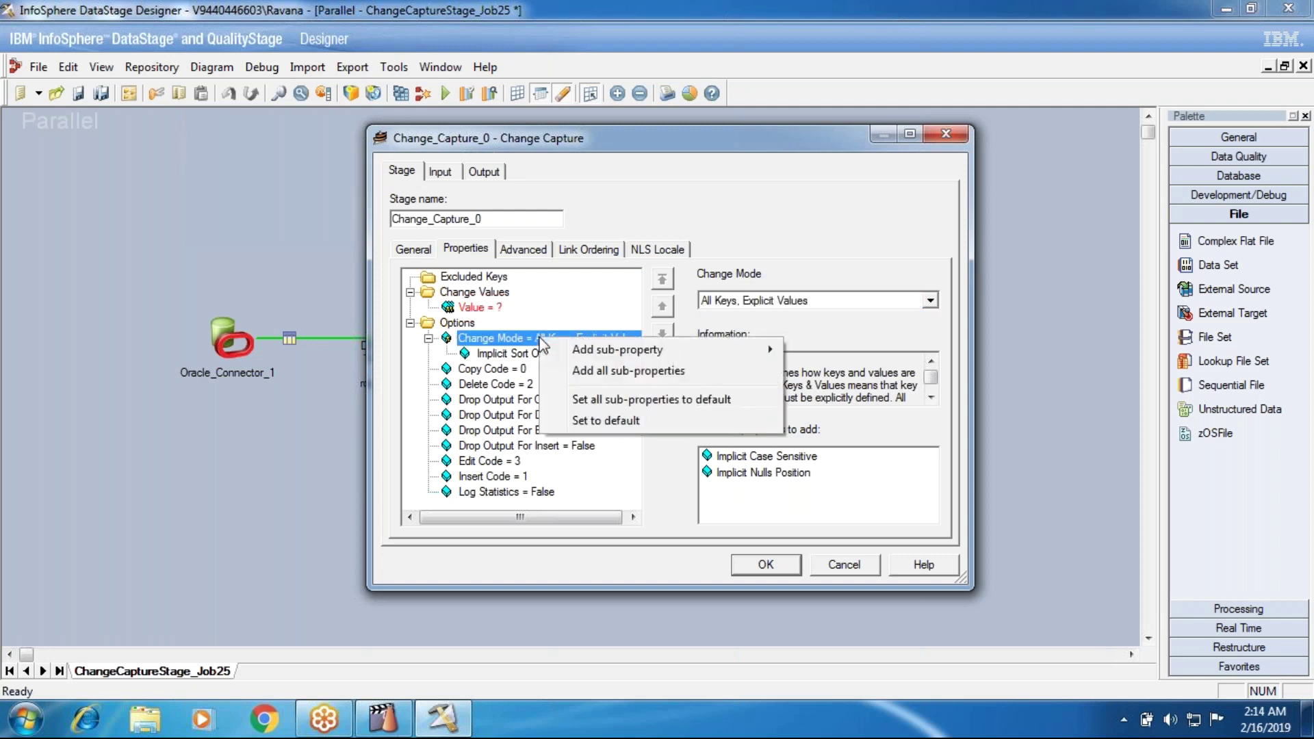
left_click(606, 420)
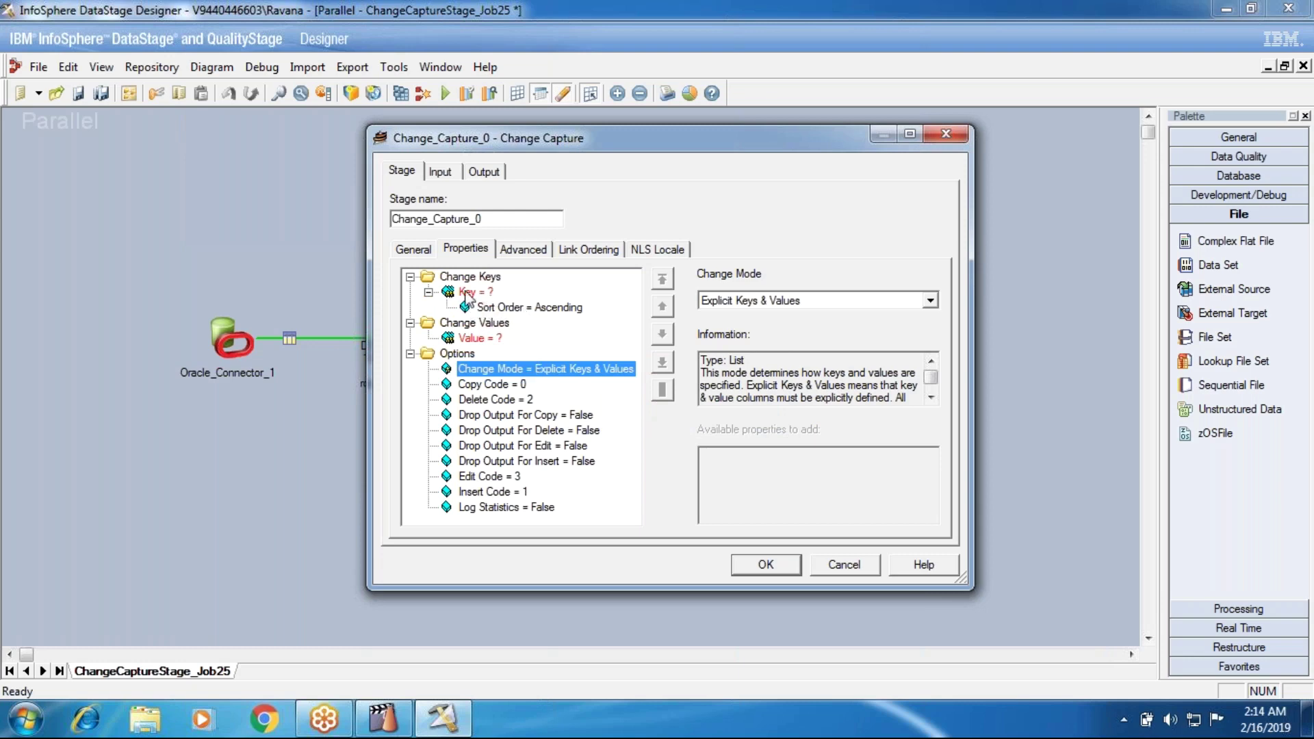
- Examine the descriptions of the Change Mode, the copy, delete, insert and edit codes, and the Drop Output For Copy option
left_click(505, 386)
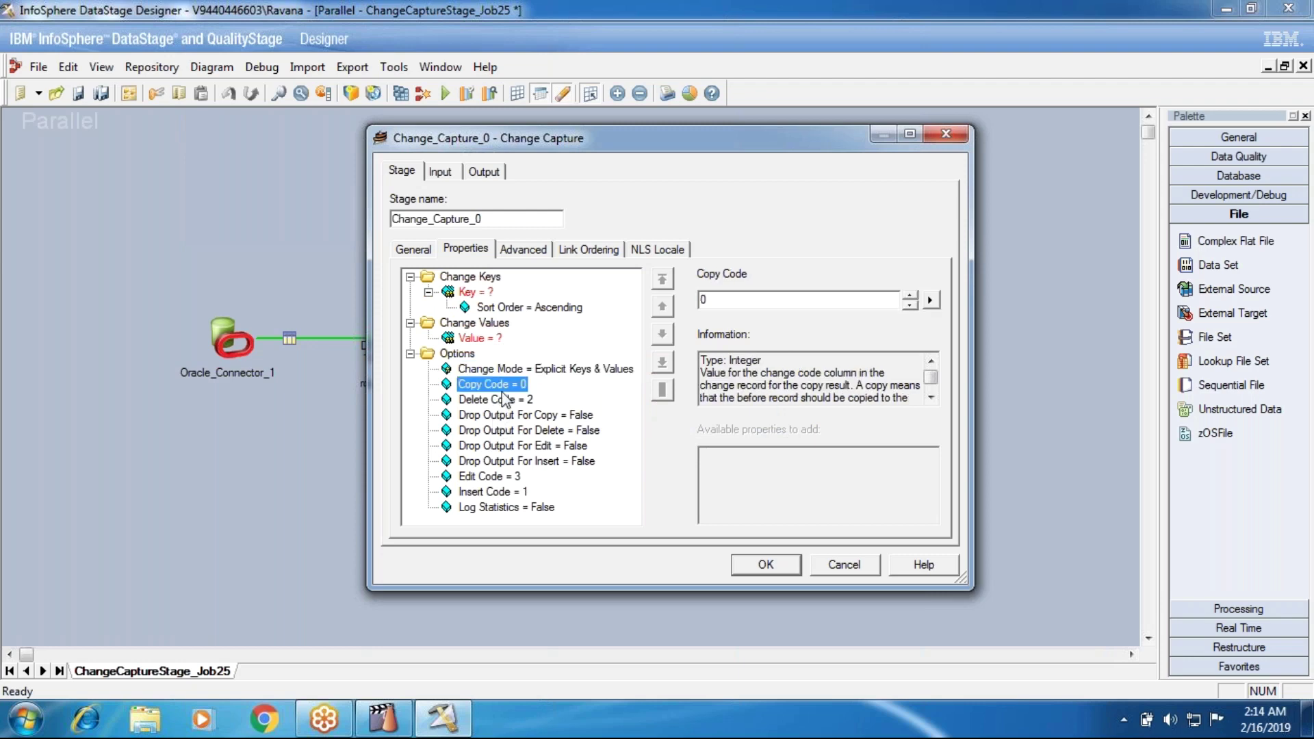
left_click(506, 400)
left_click(505, 493)
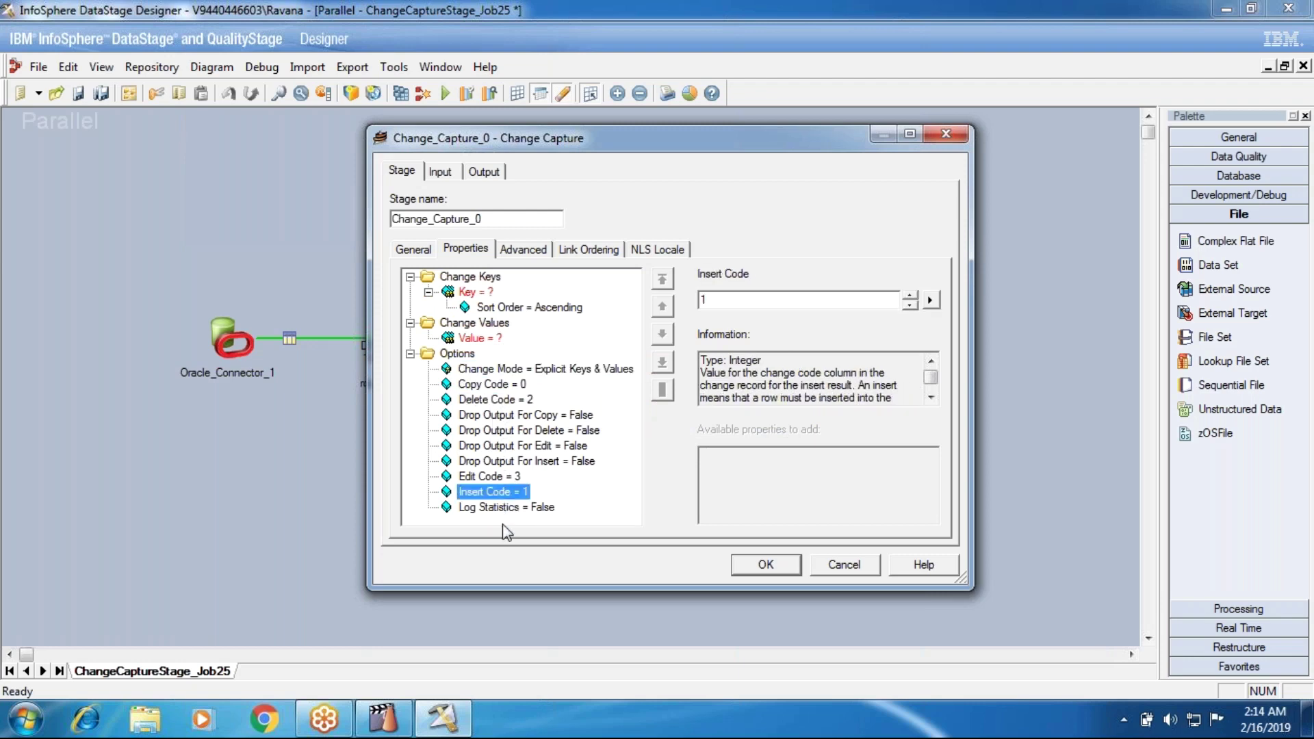
left_click(500, 476)
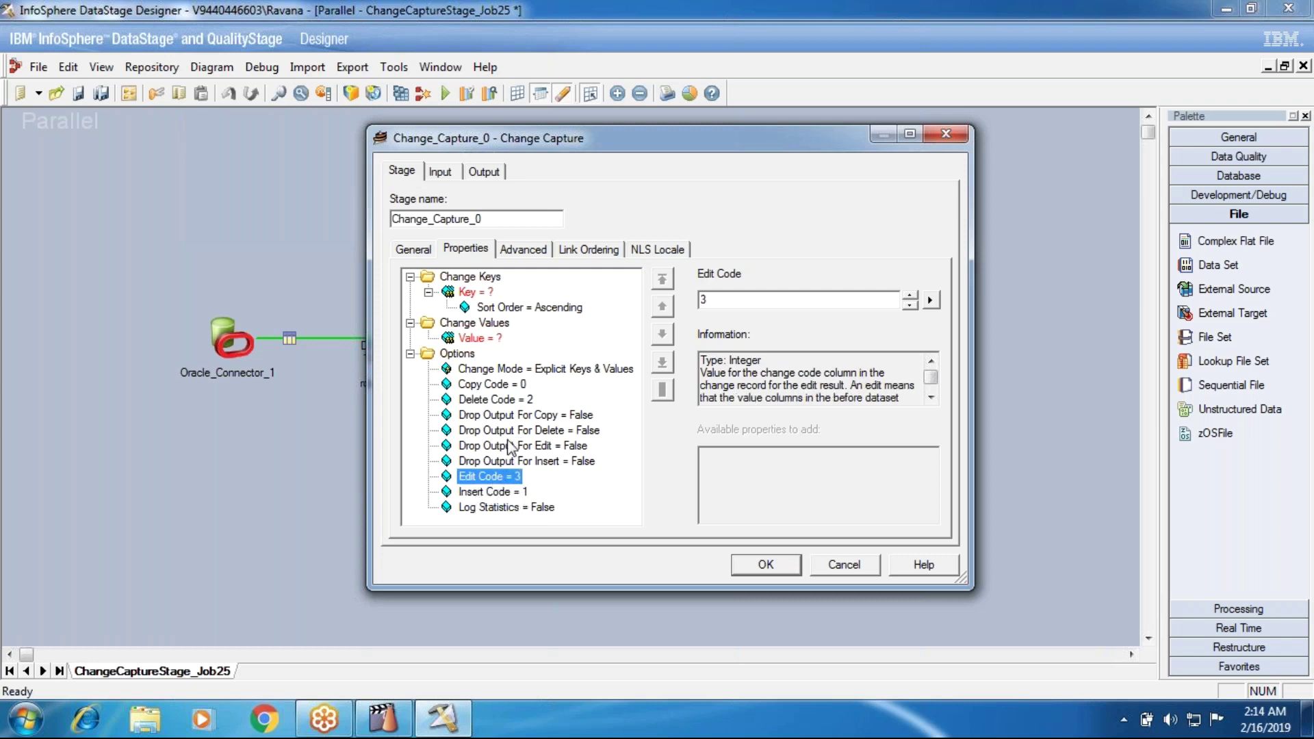
left_click(488, 370)
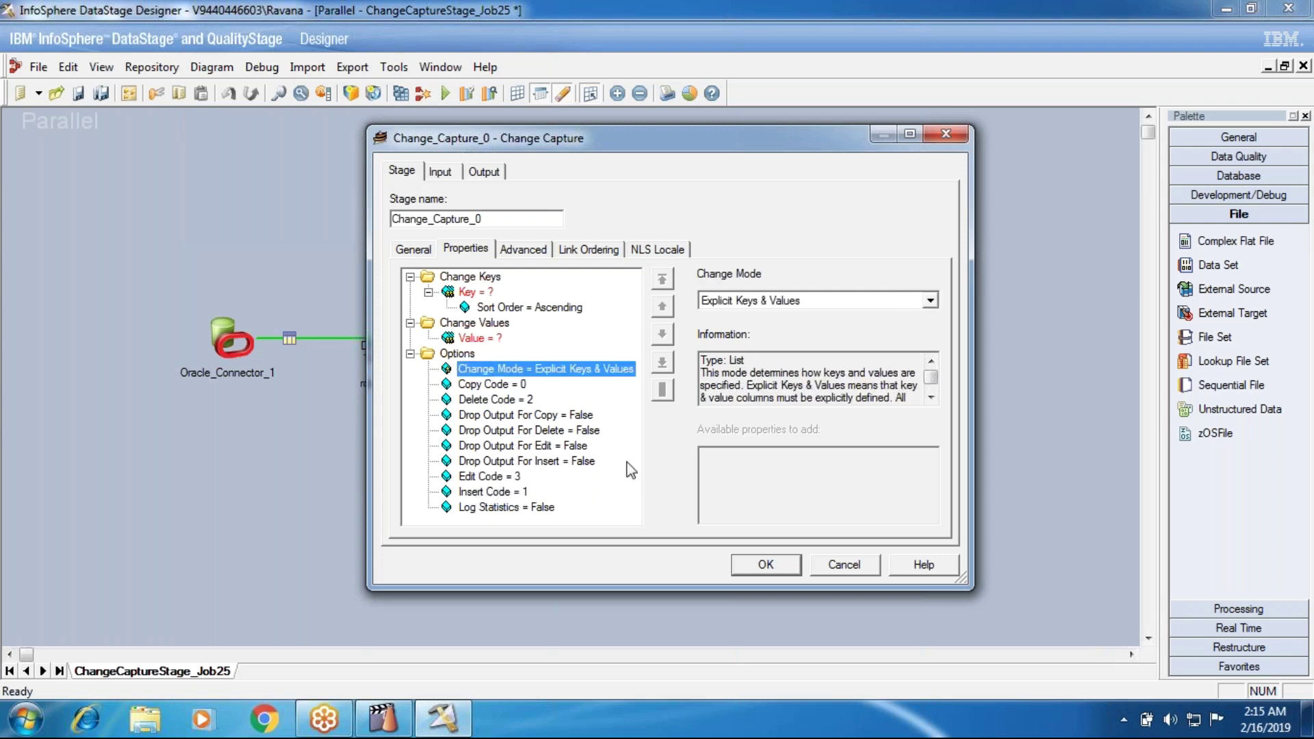
left_click(457, 354)
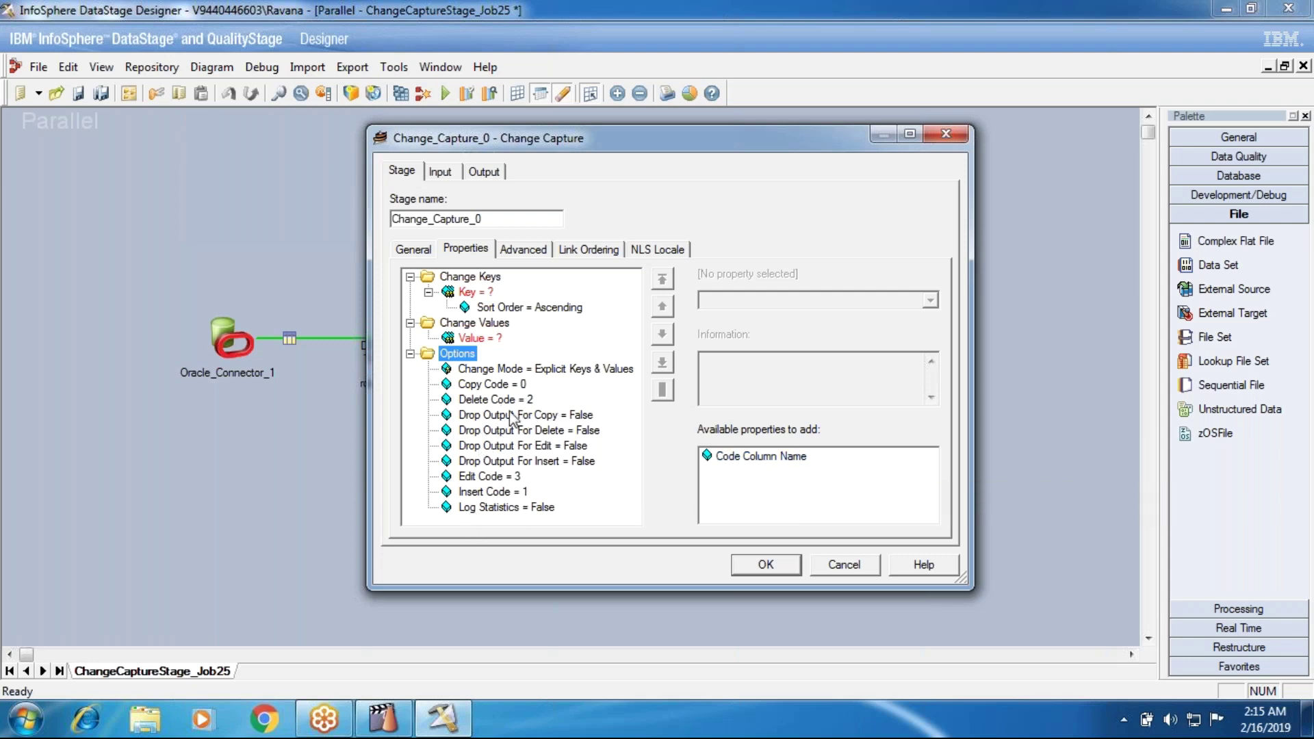
left_click(484, 490)
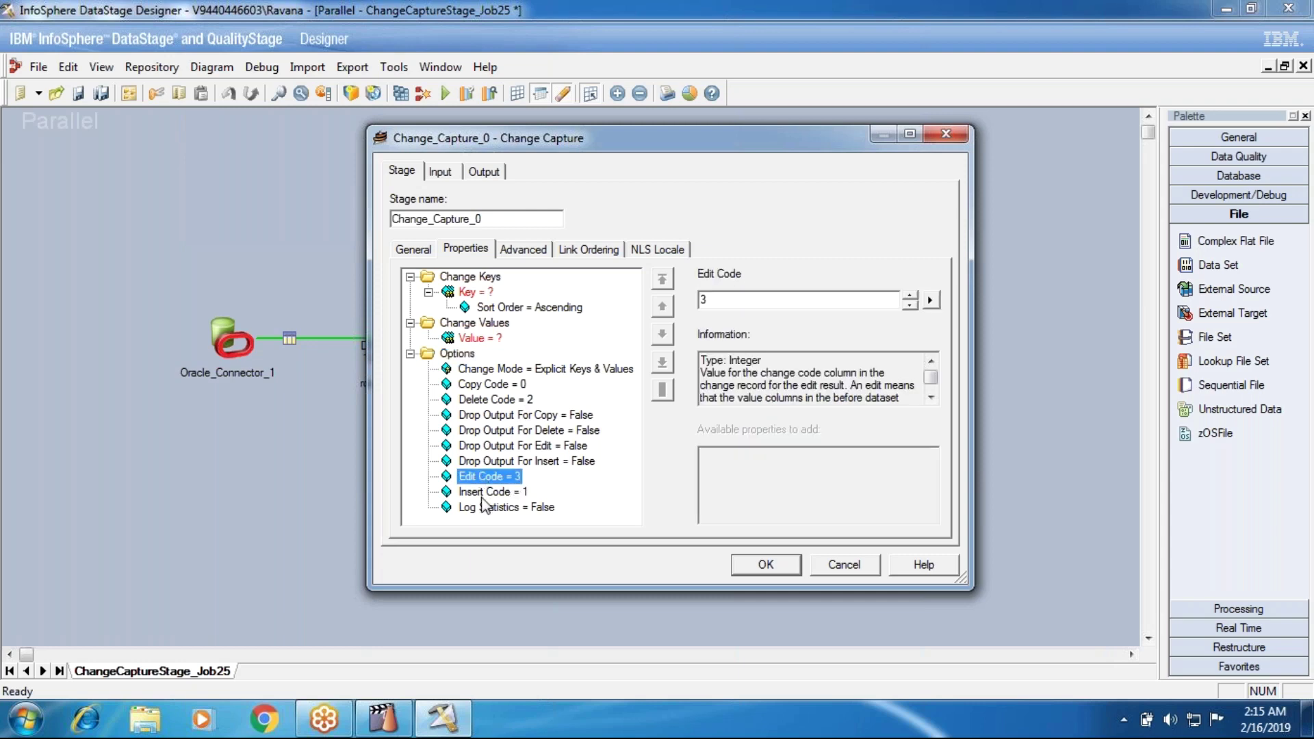
left_click(483, 507)
left_click(473, 385)
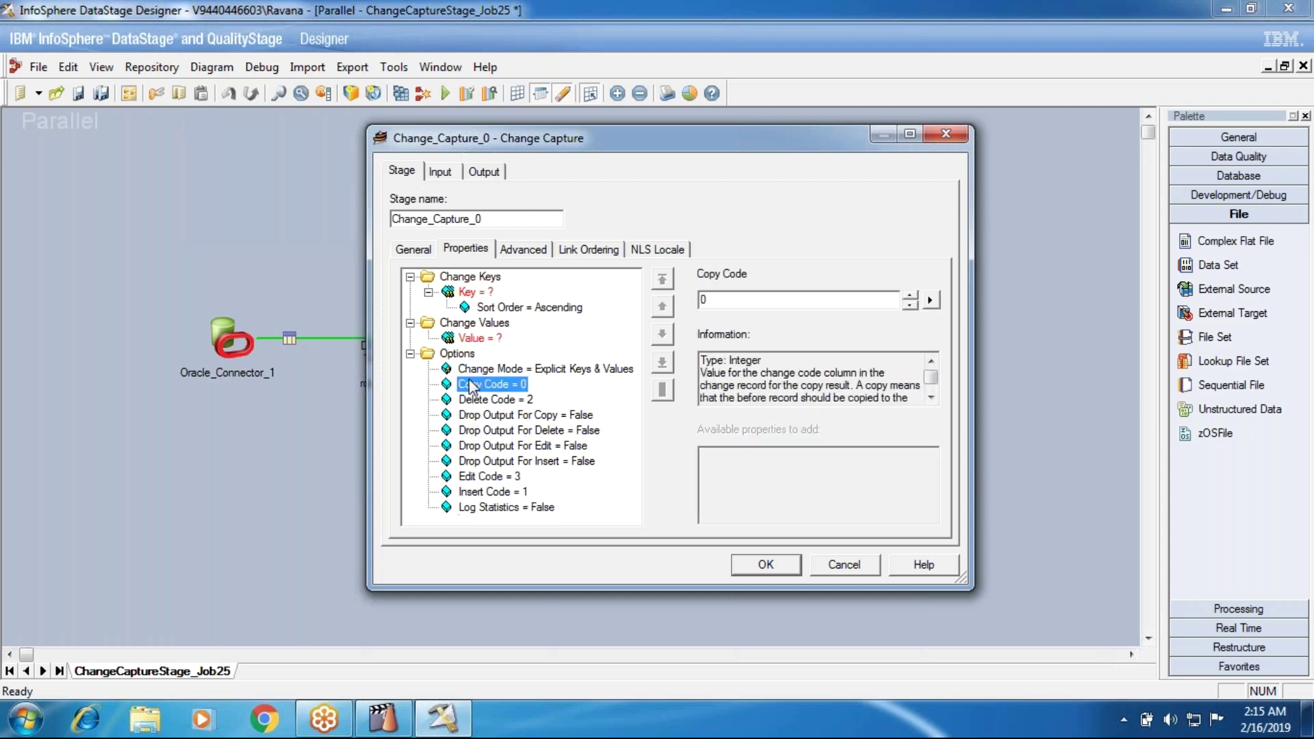
left_click(470, 369)
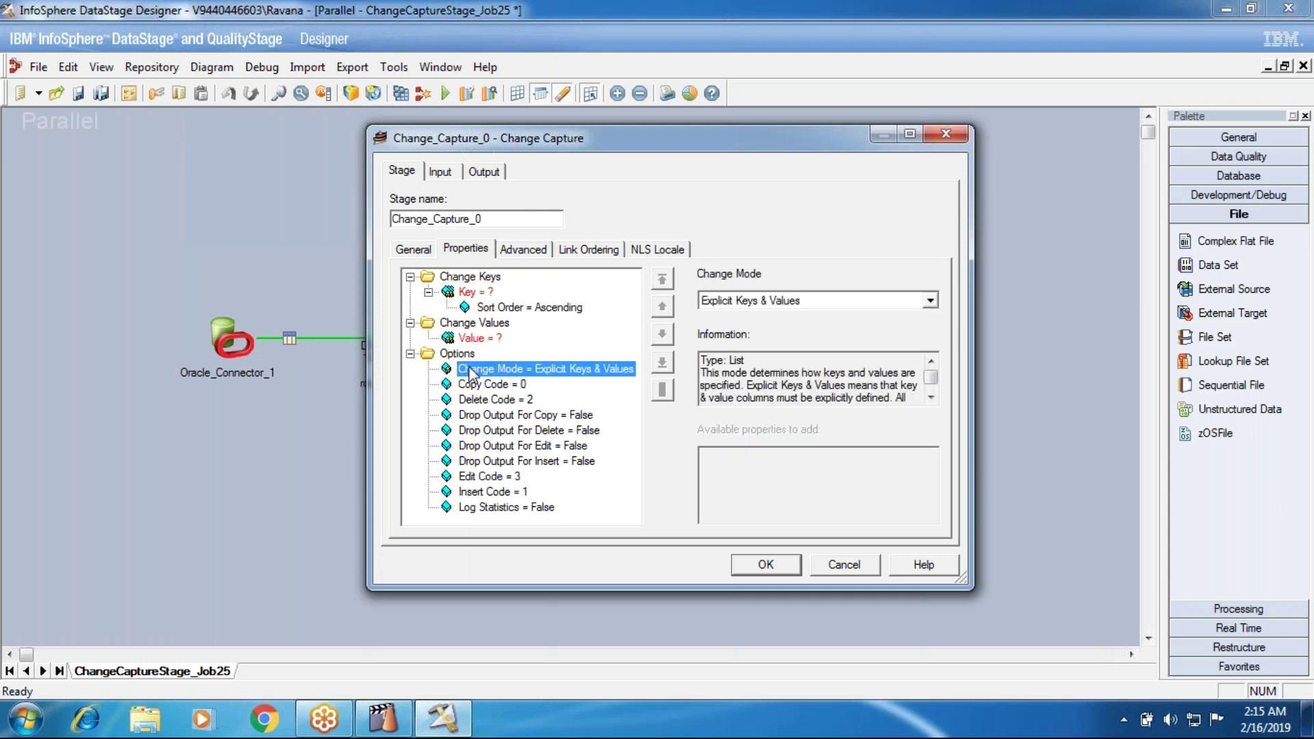
left_click(478, 401)
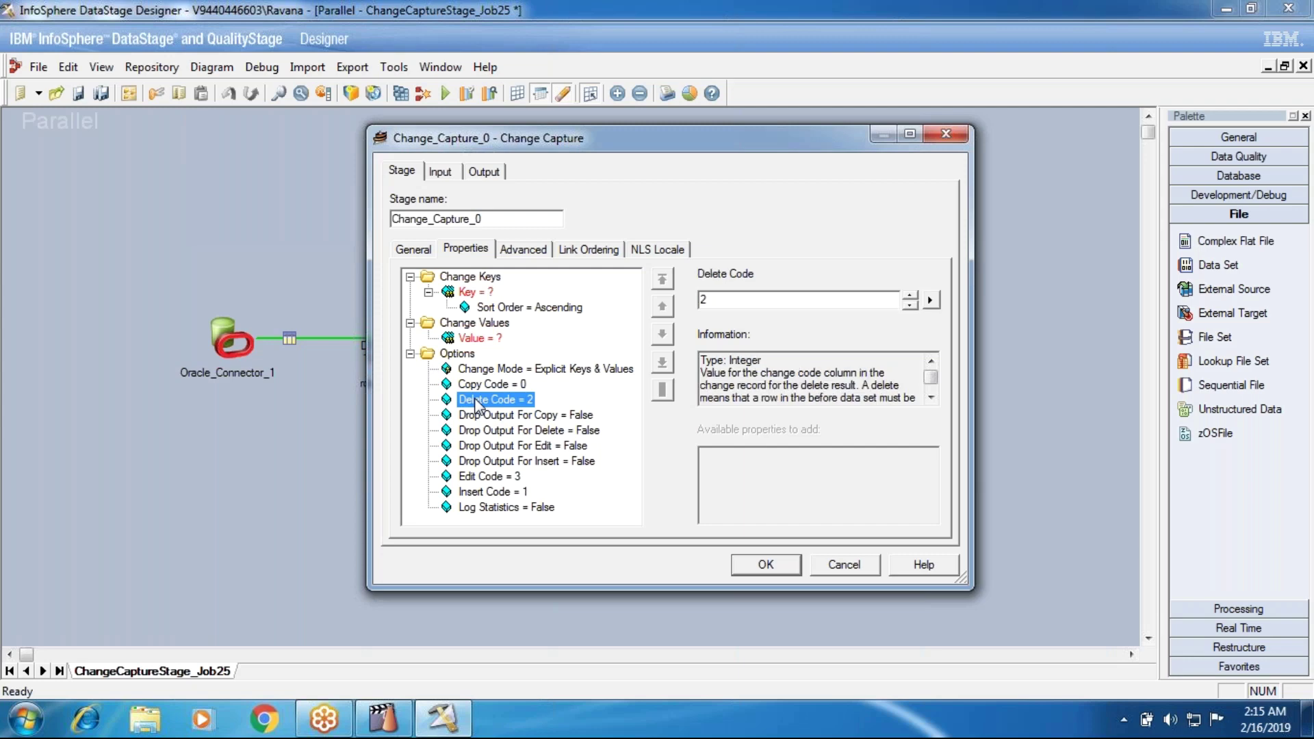
left_click(490, 462)
left_click(492, 415)
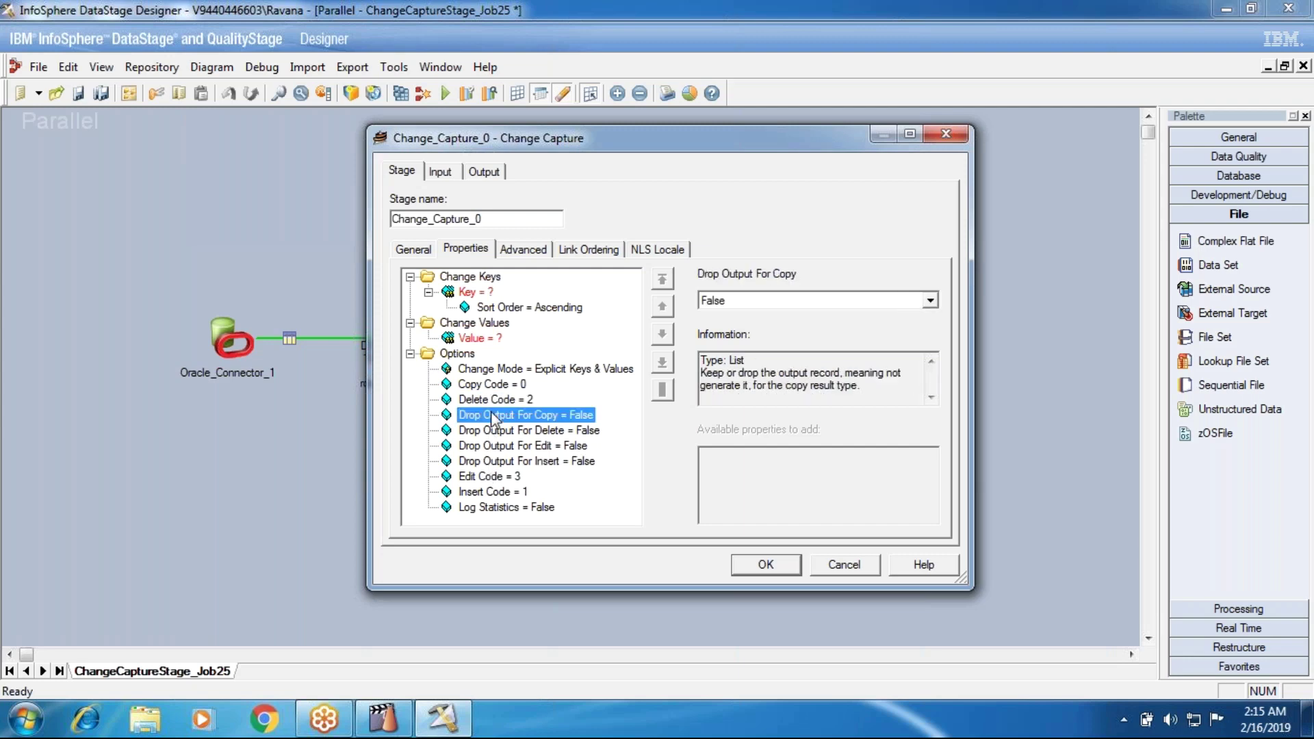
- Enlarge the stage properties, add the Code Column Name option without a value, and review it alongside the Key property
left_click(911, 133)
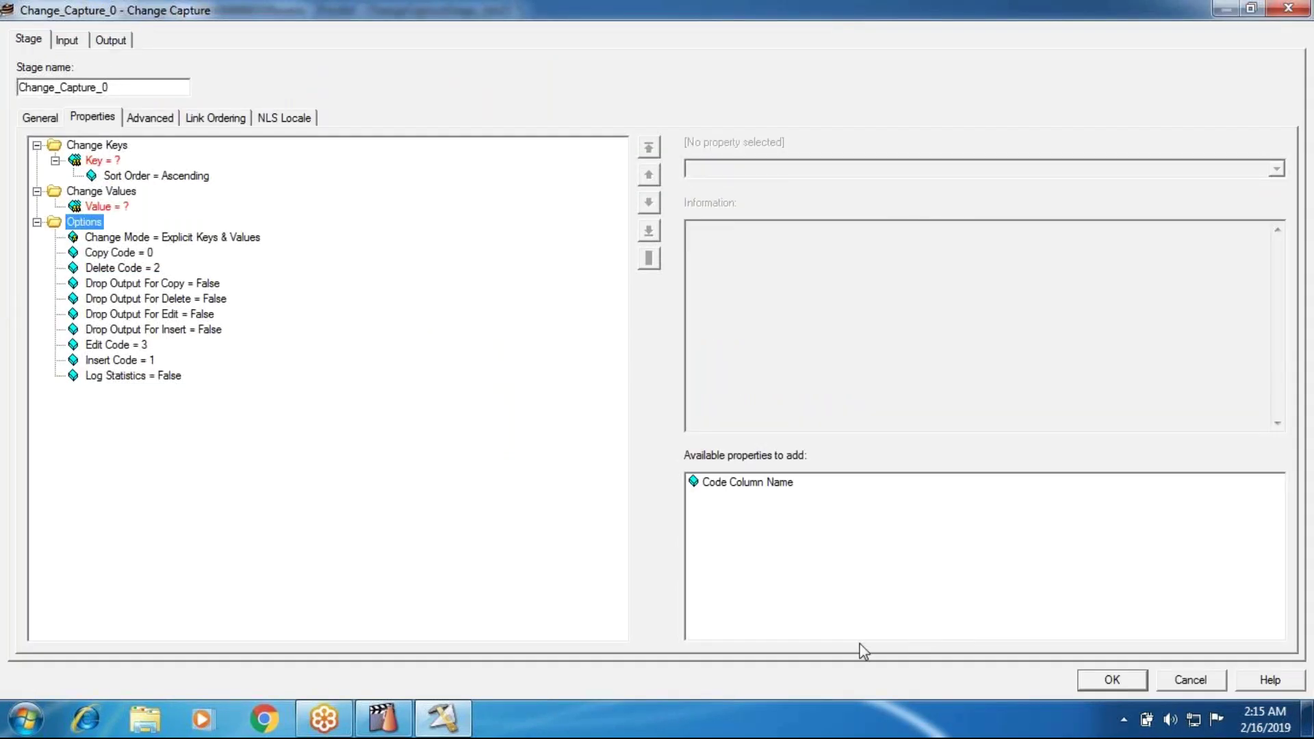
left_click(746, 483)
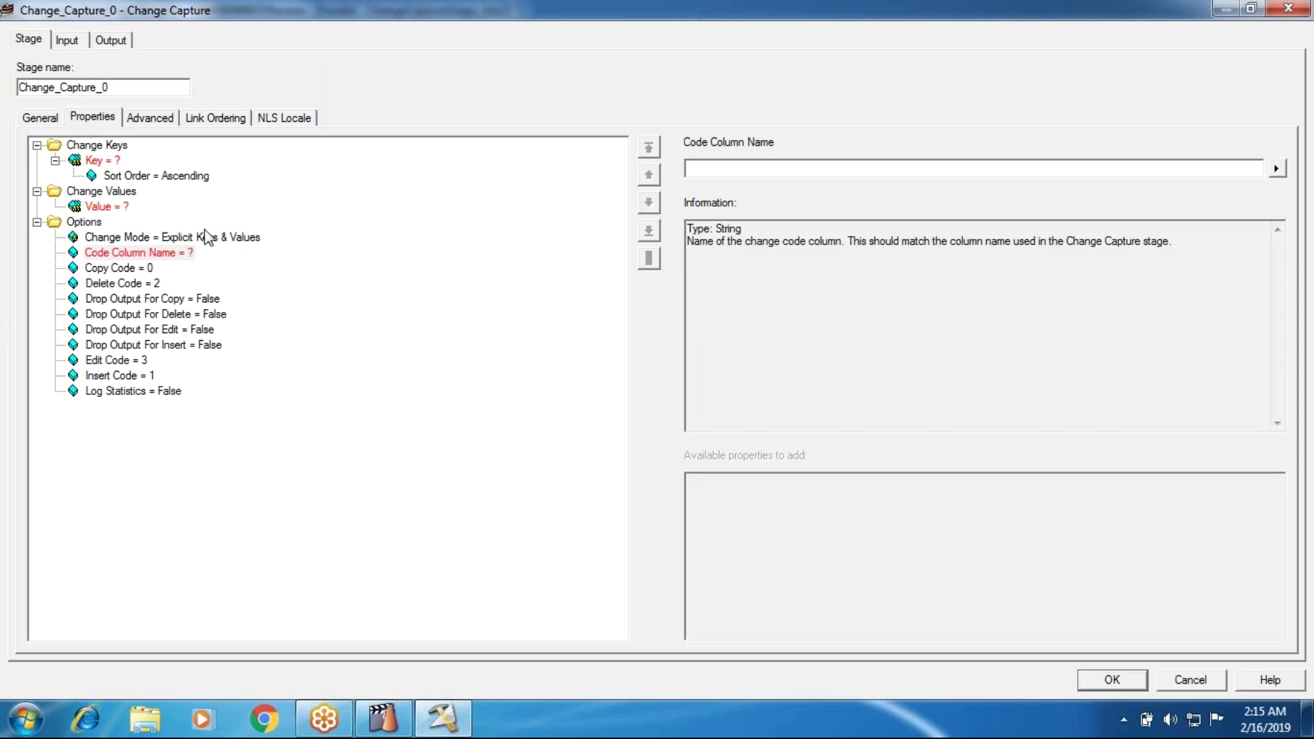
left_click(113, 253)
left_click(108, 282)
left_click(101, 254)
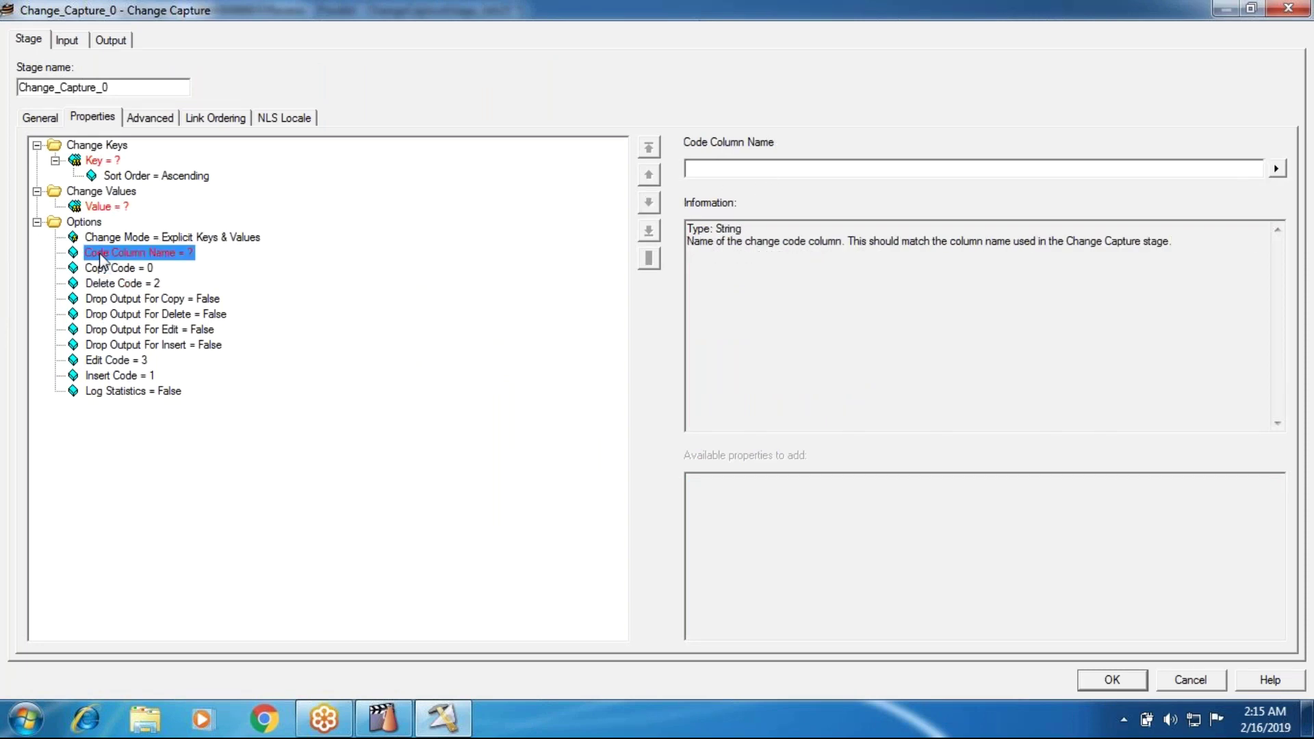
left_click(107, 161)
key("Up")
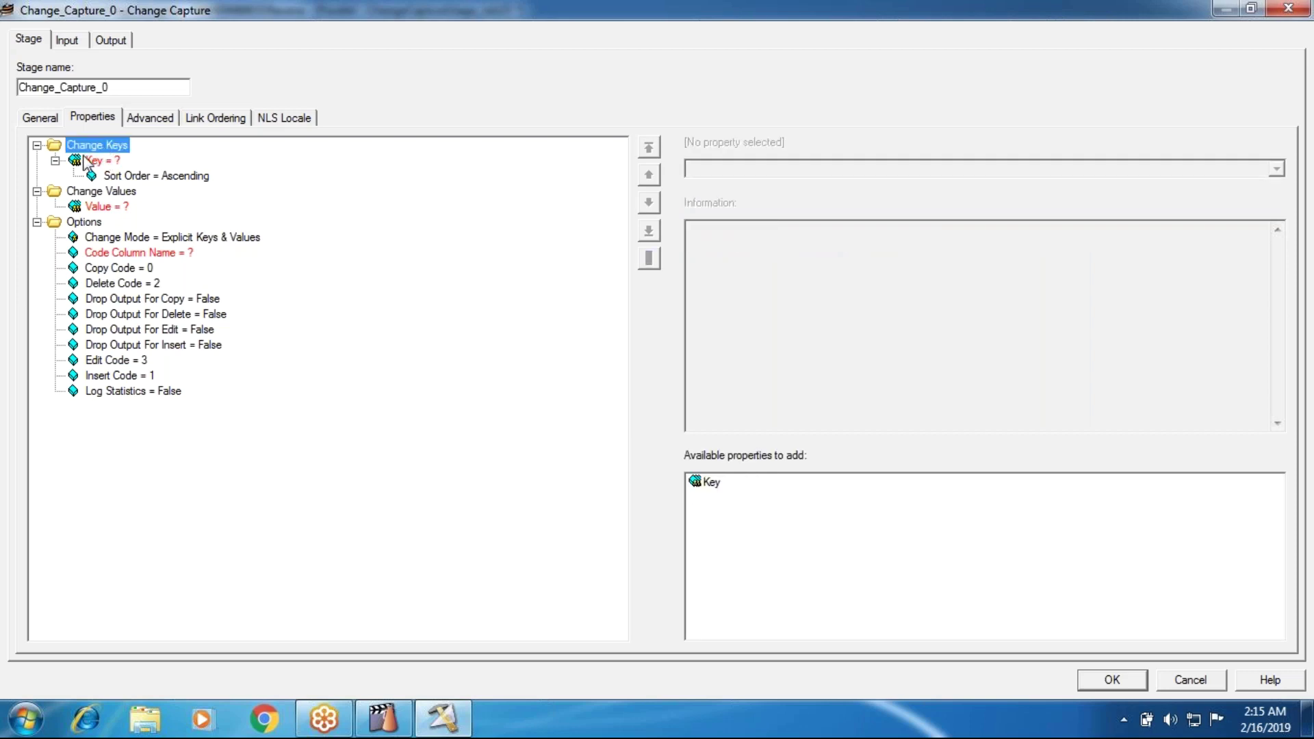
left_click(85, 162)
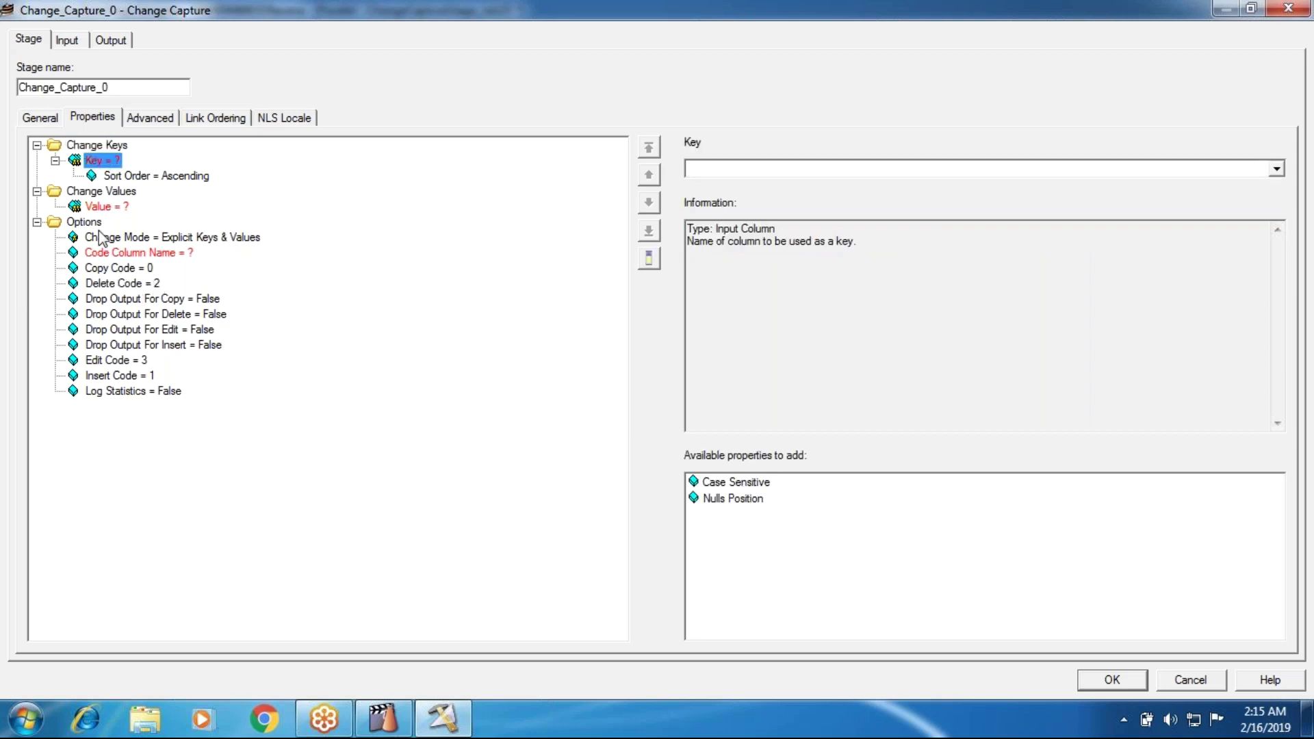
left_click(90, 195)
left_click(83, 225)
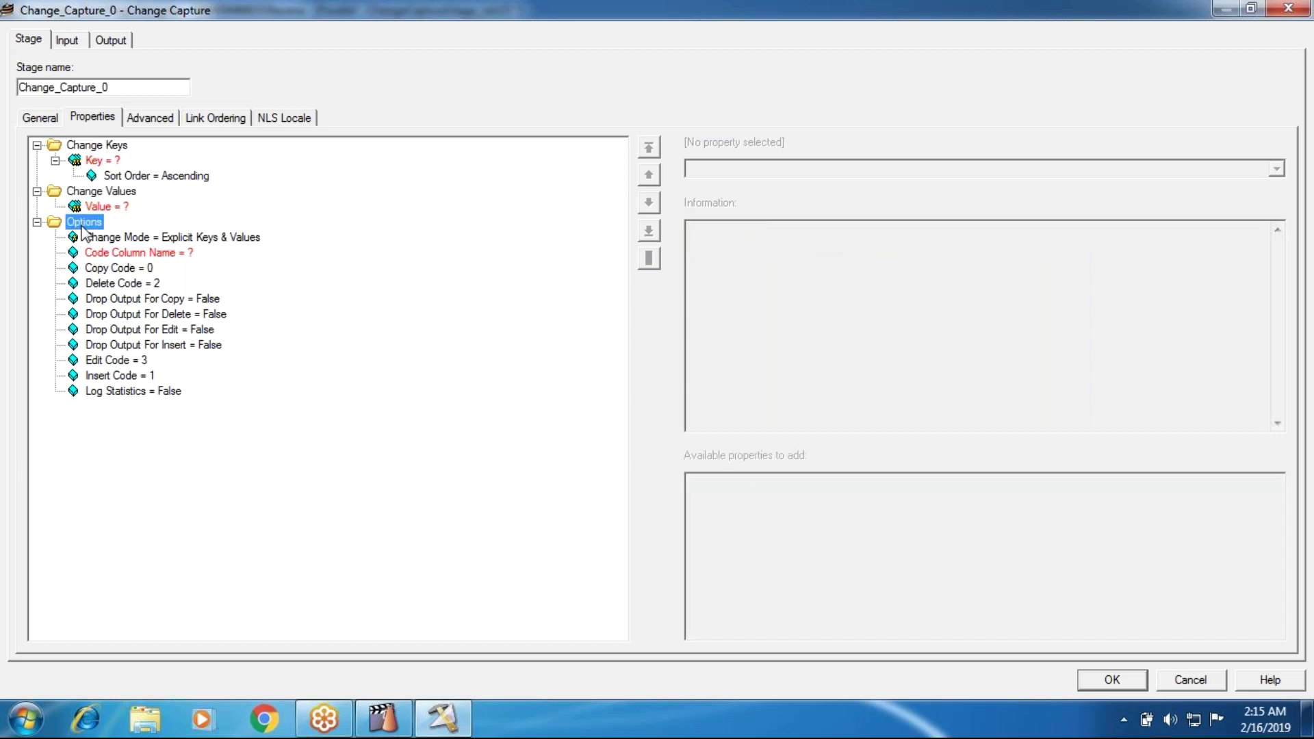
- Set the Copy Code of Change_Capture_0 to 10
left_click(111, 268)
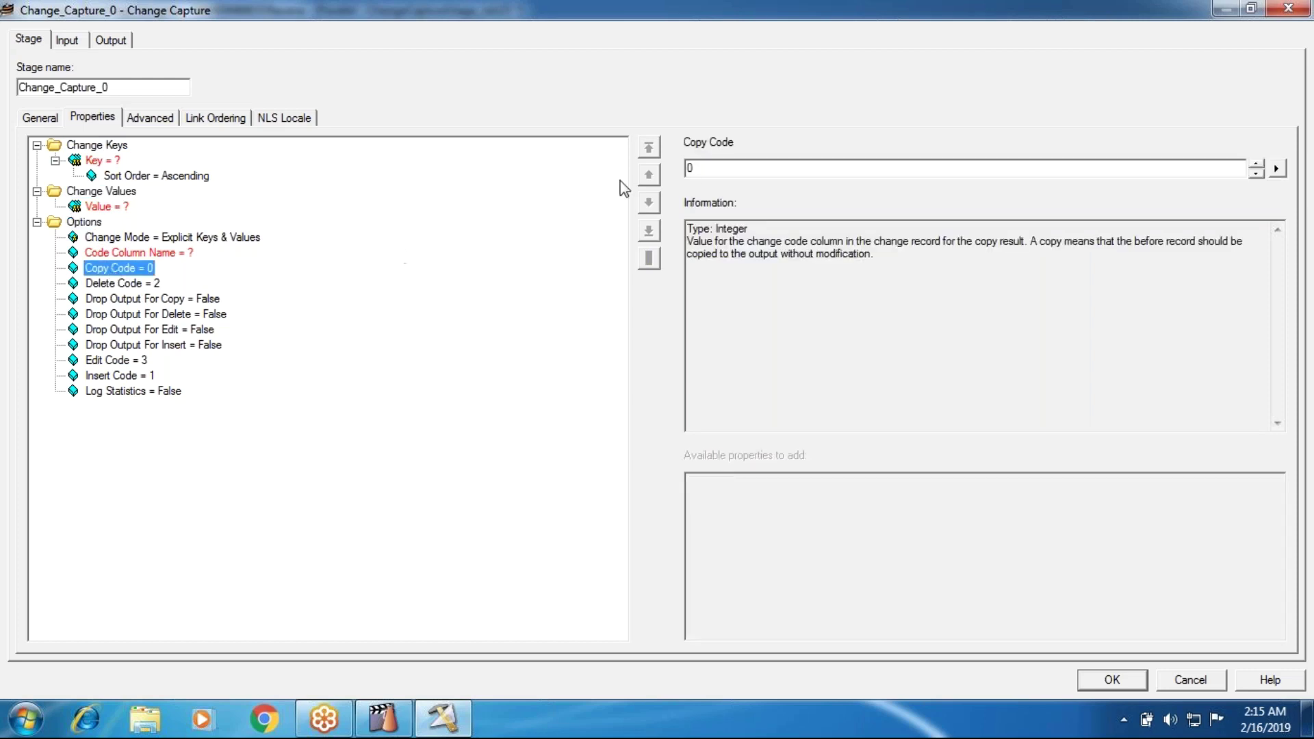
left_click(723, 168)
key("BackSpace")
type("10")
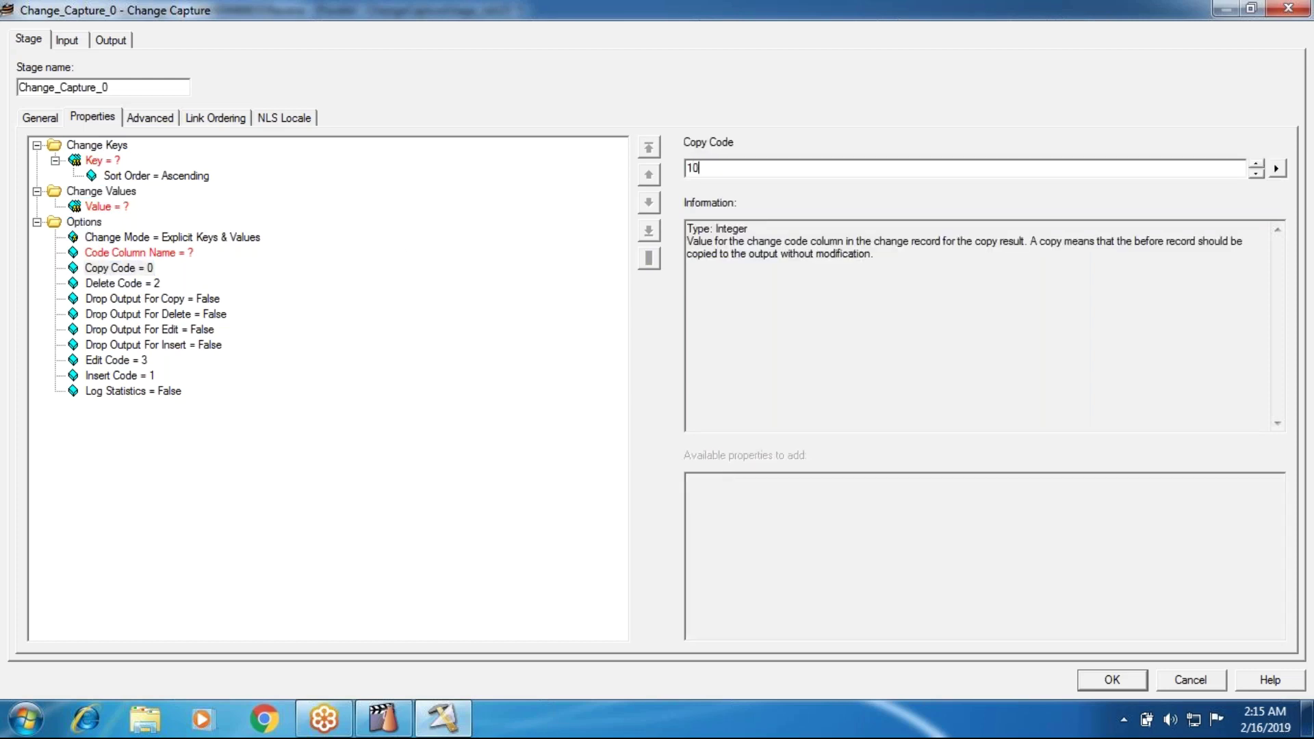
key("Return")
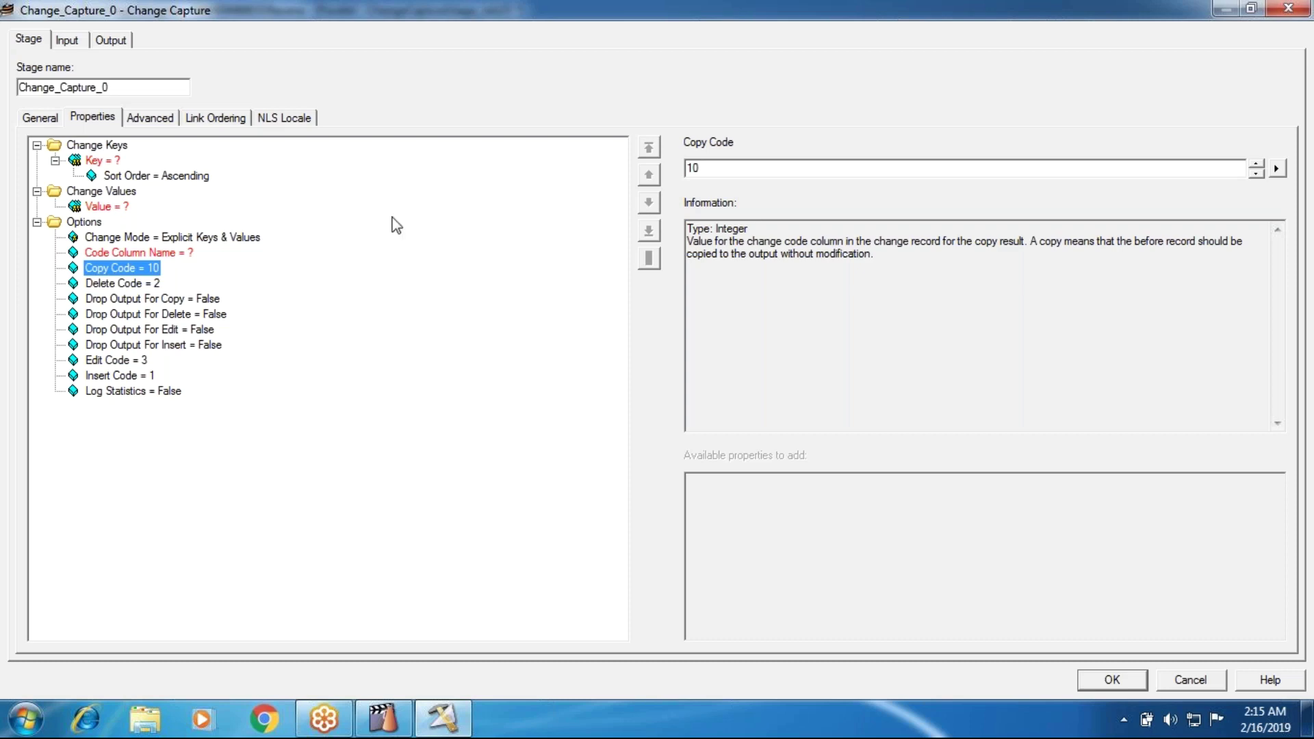
- Remove the empty Code Column Name option and the empty Value property under Change Values
right_click(166, 258)
left_click(186, 270)
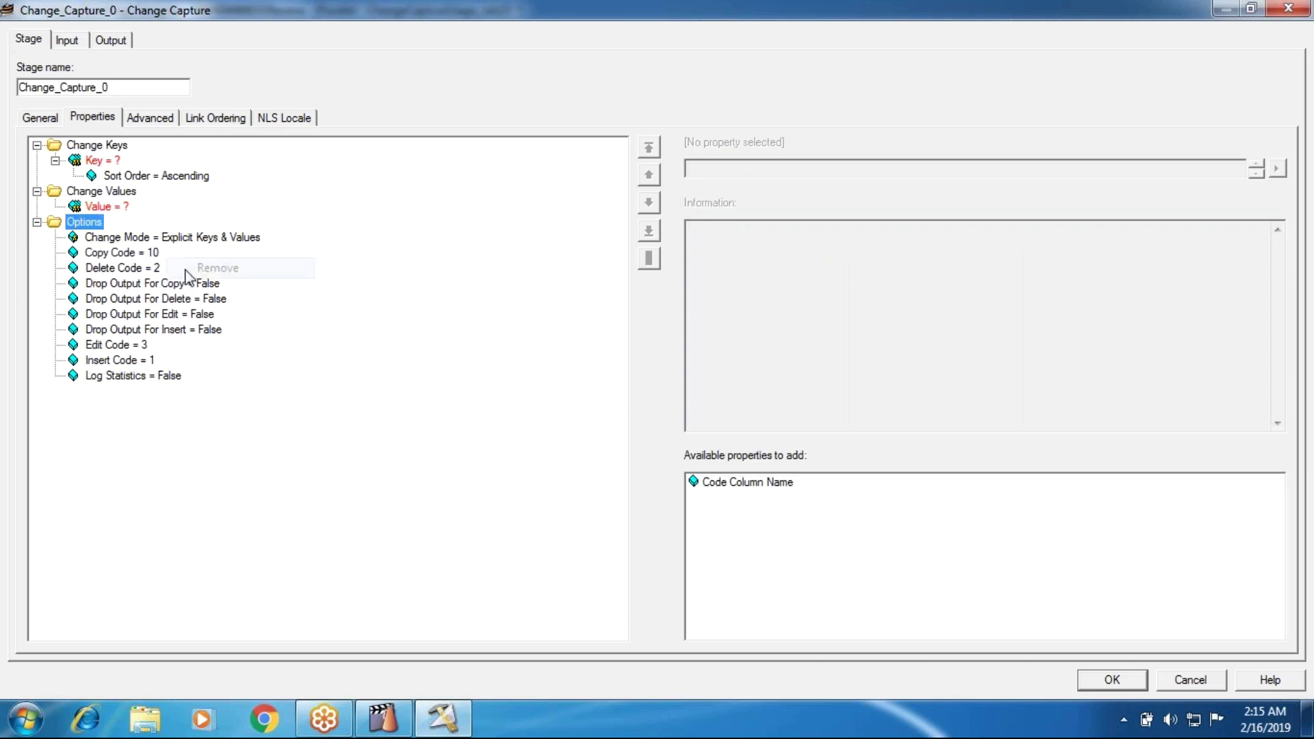
right_click(113, 209)
left_click(147, 270)
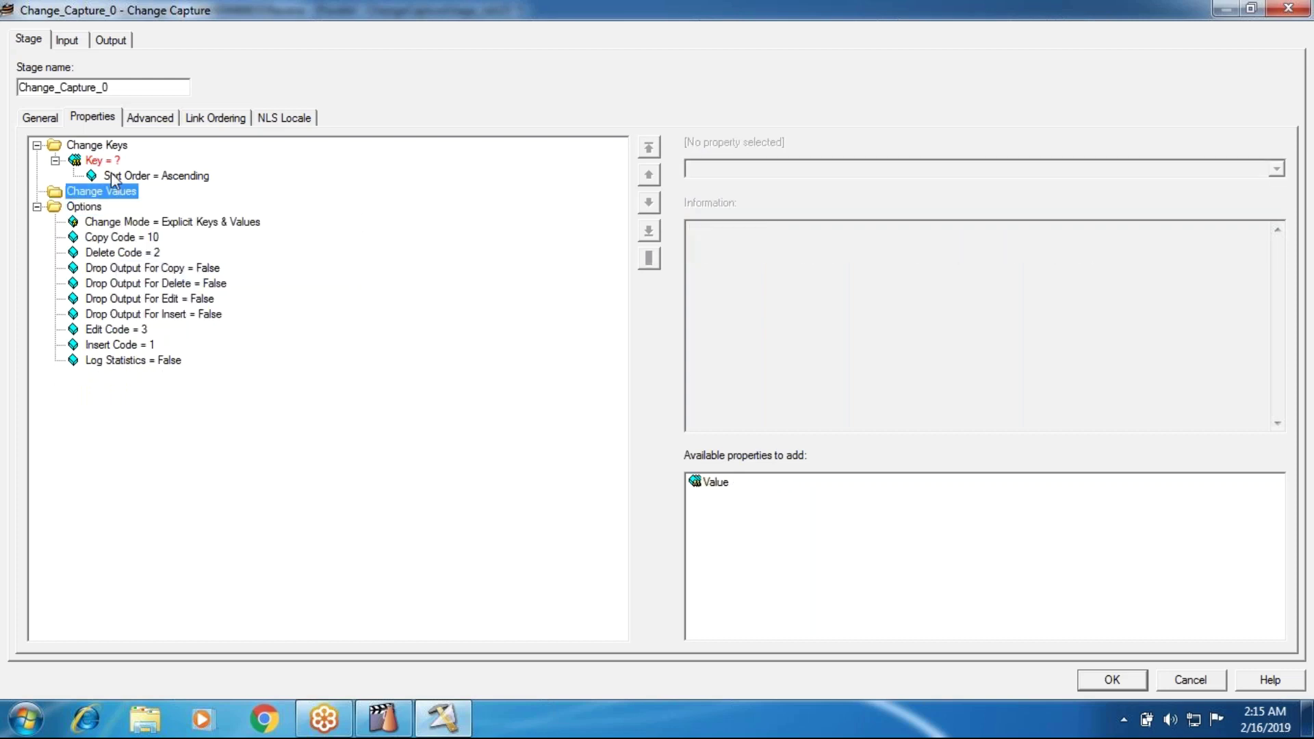
- Set the change key of Change_Capture_0 to the DEPTNO column and accept the stage settings
left_click(113, 162)
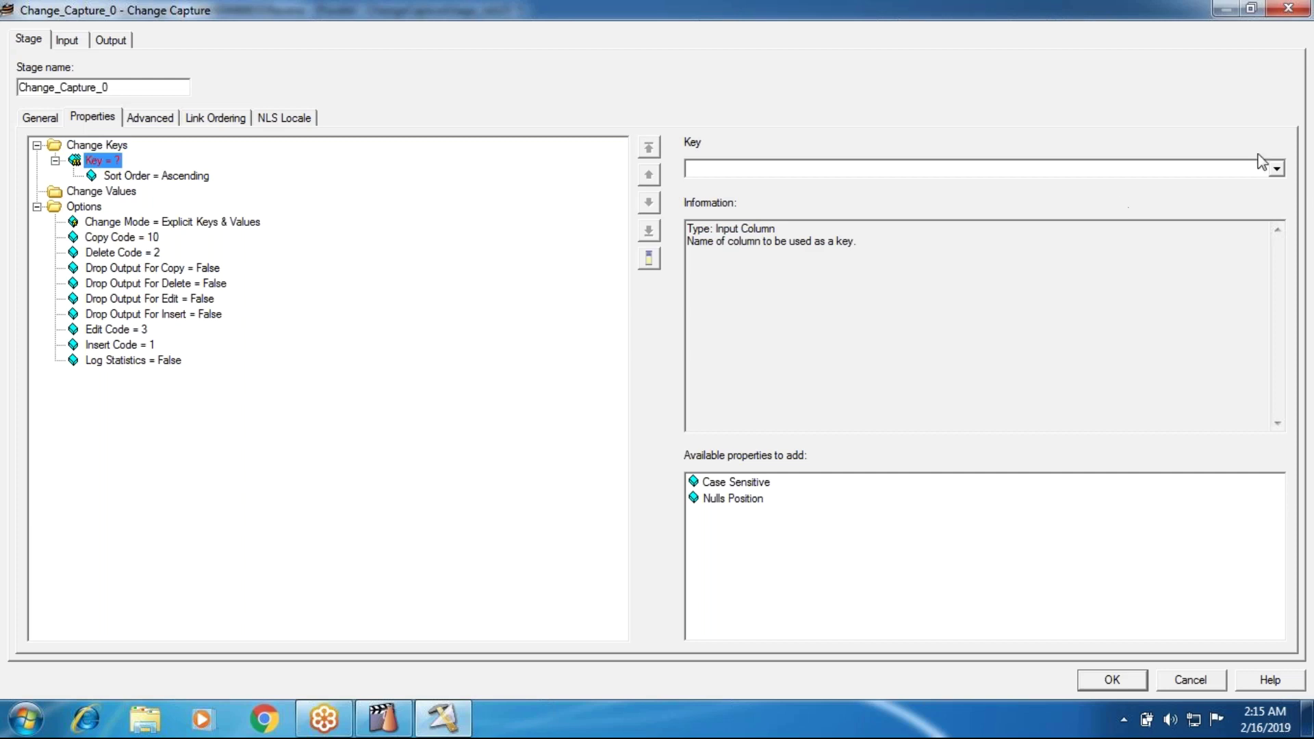
left_click(1277, 168)
left_click(990, 185)
left_click(346, 452)
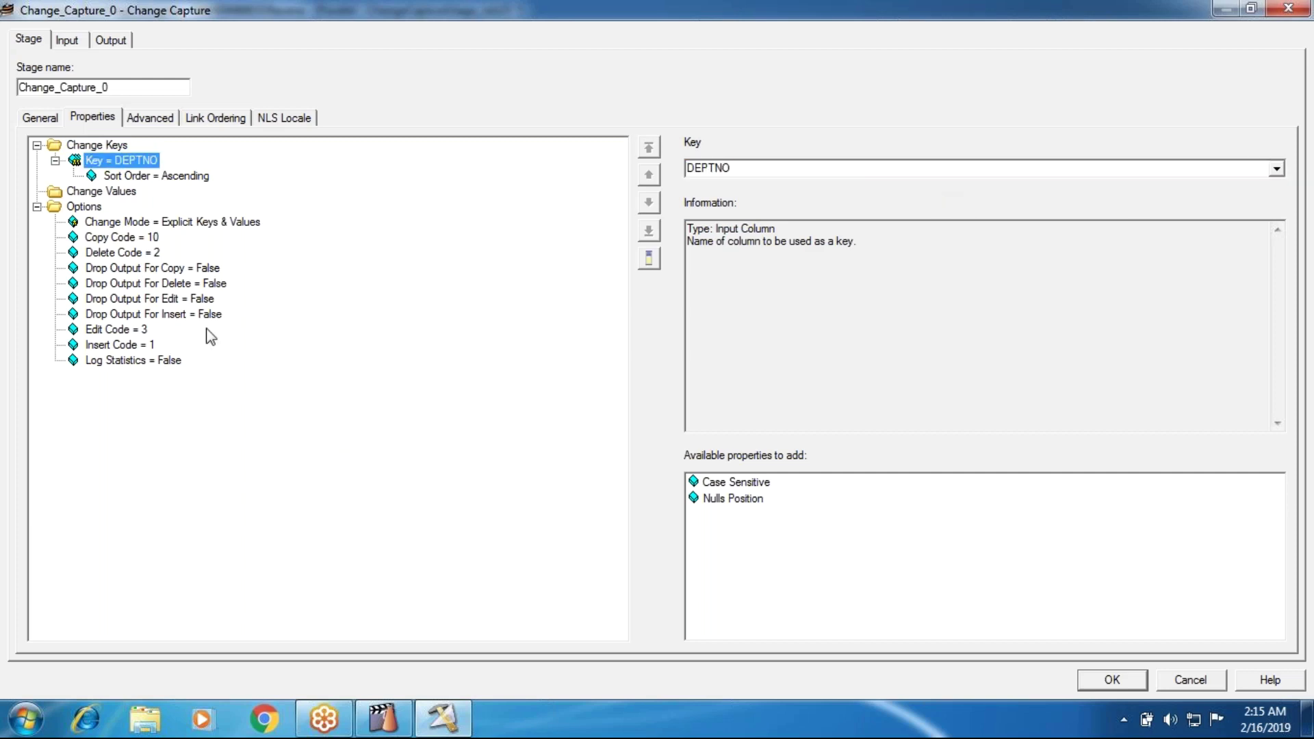
left_click(1125, 683)
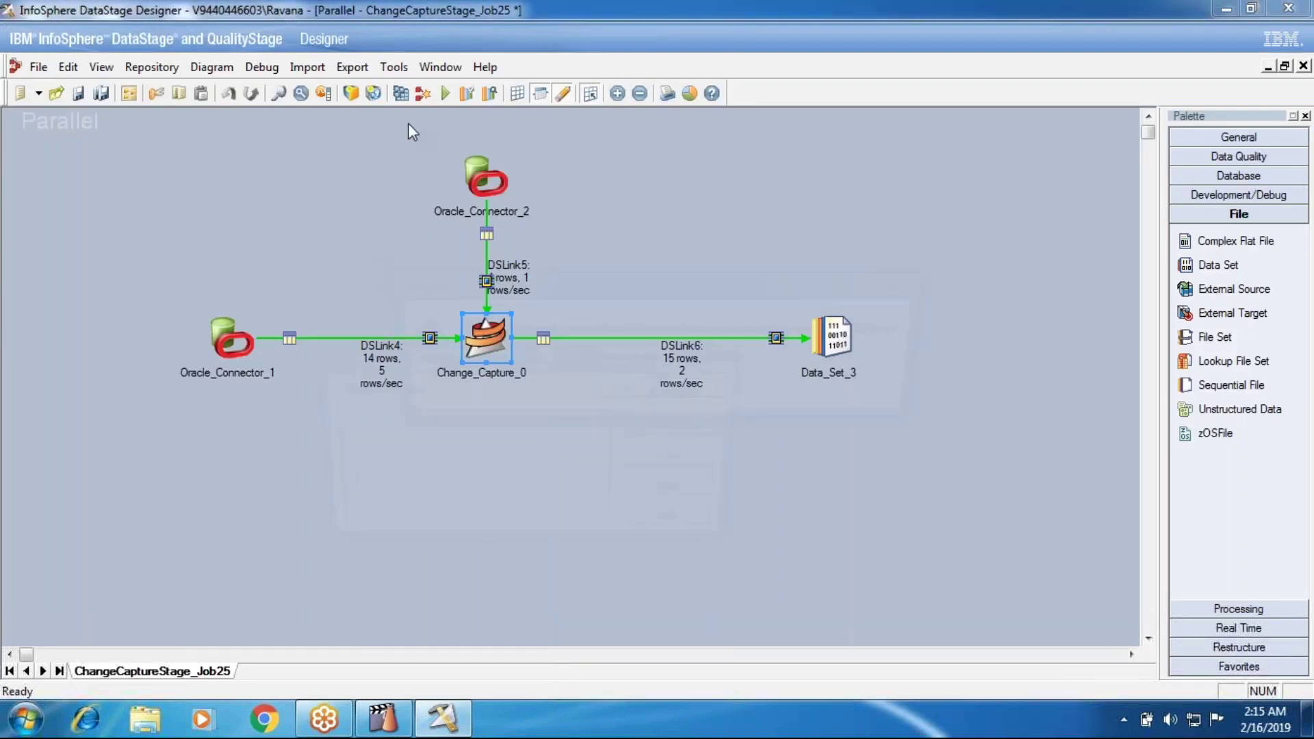
- Save and compile ChangeCaptureStage_Job25, and run it
left_click(423, 93)
left_click(606, 387)
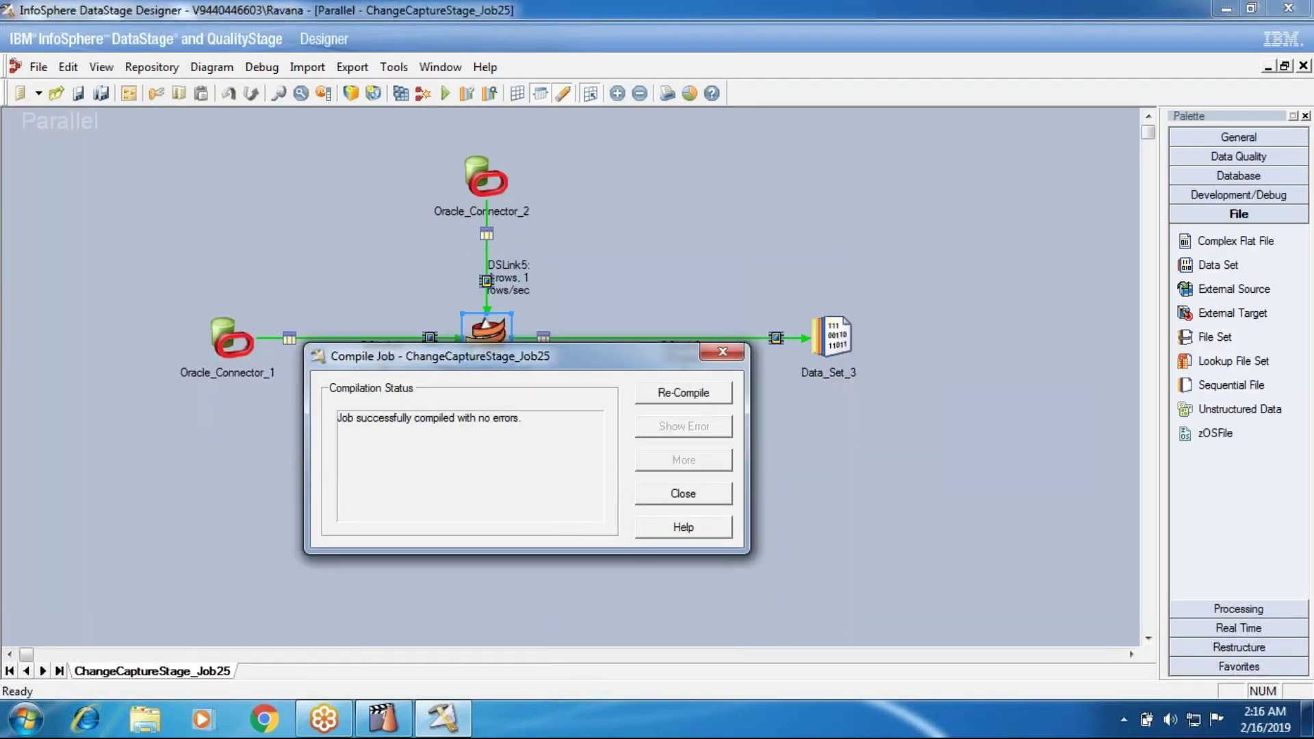
left_click(652, 496)
left_click(445, 94)
left_click(267, 408)
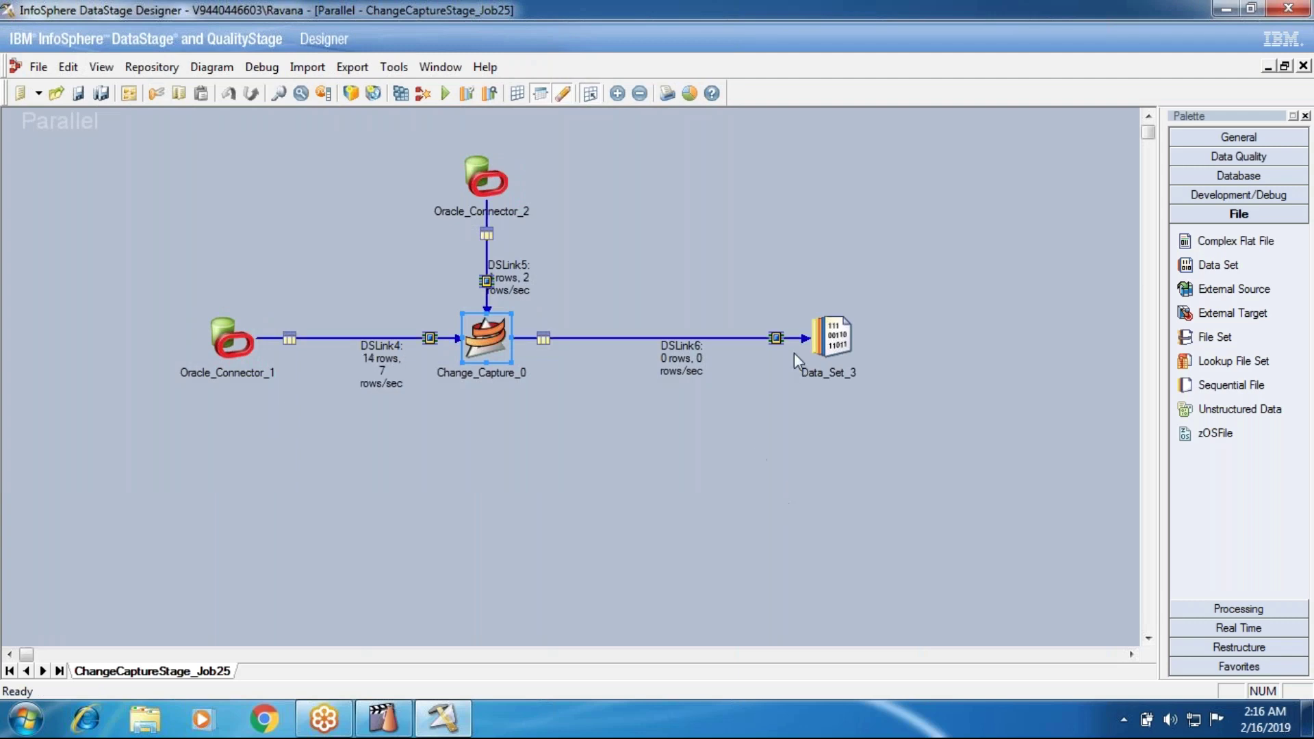
- View the DSLink6 data of Data_Set_3, examine the change_code values of the copied, deleted and inserted rows, and close the data view
right_click(834, 340)
left_click(853, 372)
left_click(866, 306)
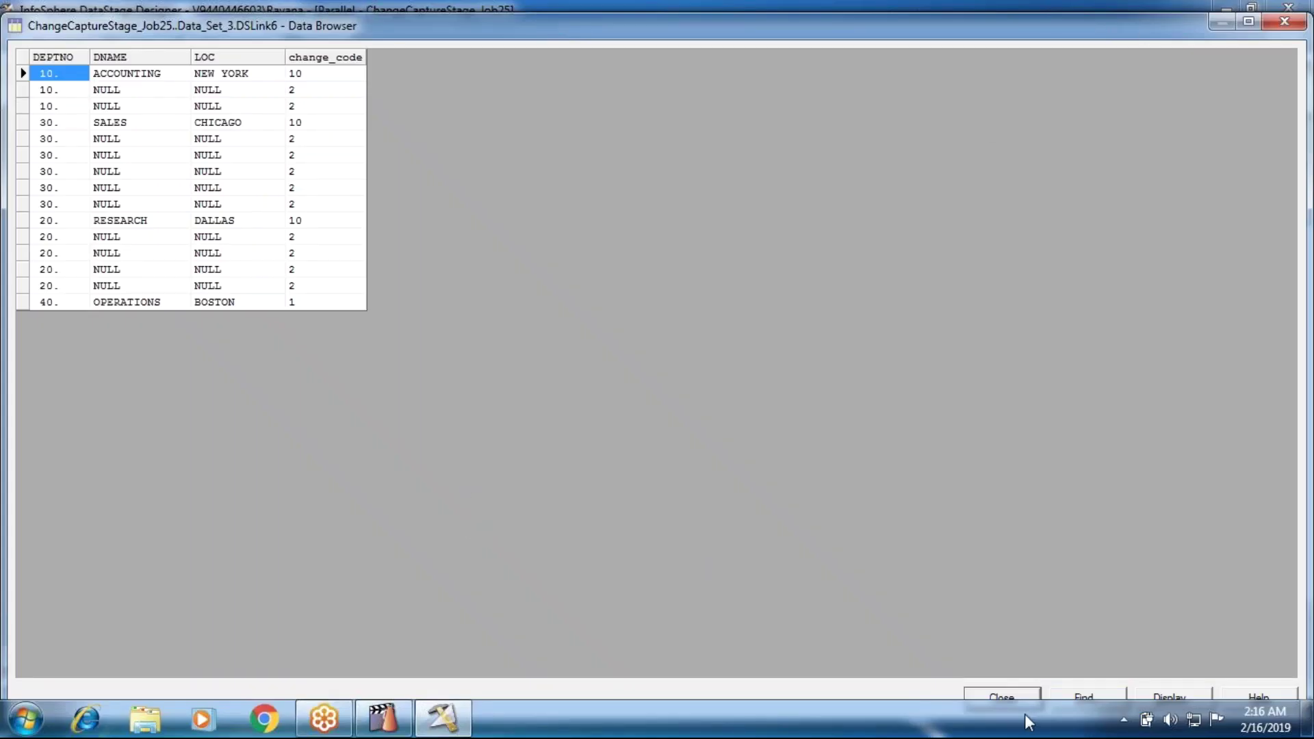
left_click(1005, 697)
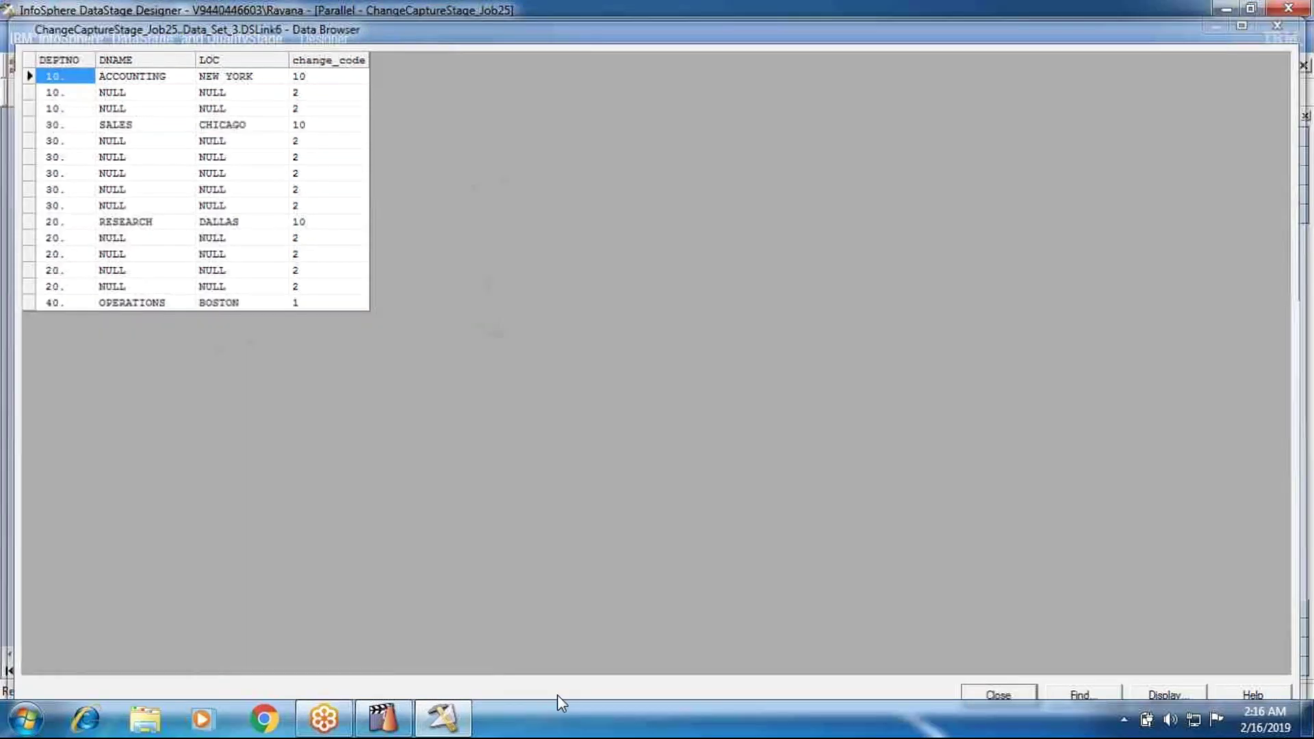